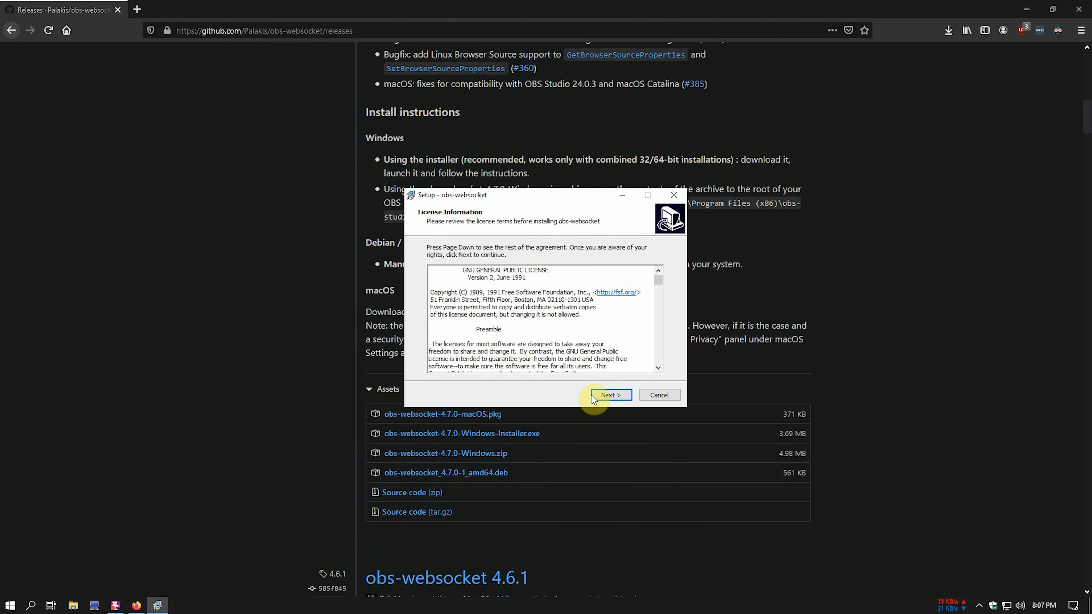
- Run the obs-websocket installer into C:\Program Files\obs-studio, confirming the existing-folder prompt
left_click(597, 395)
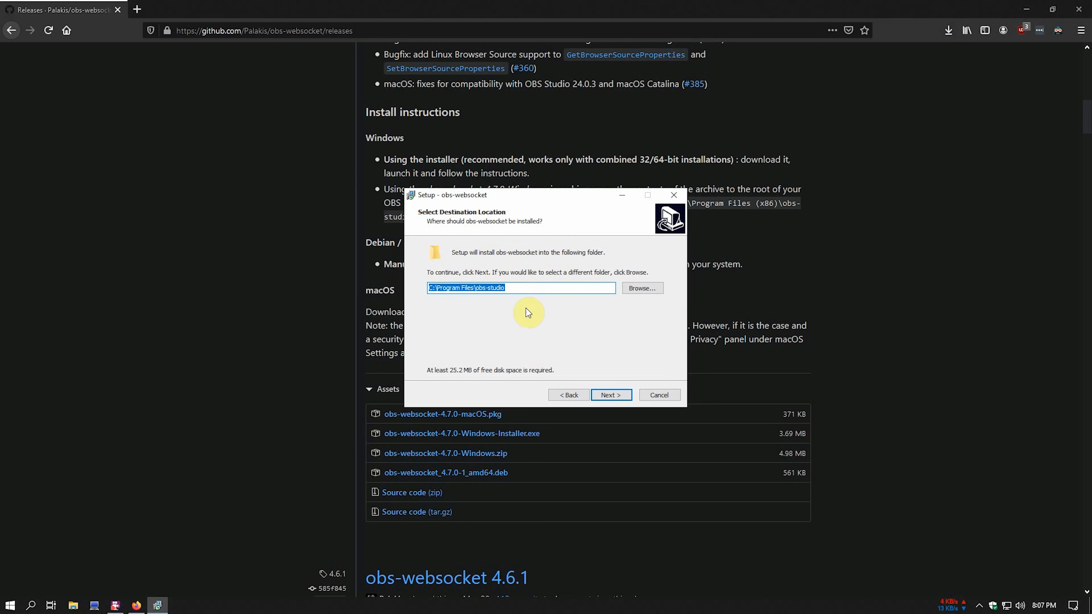
left_click(612, 398)
key("Return")
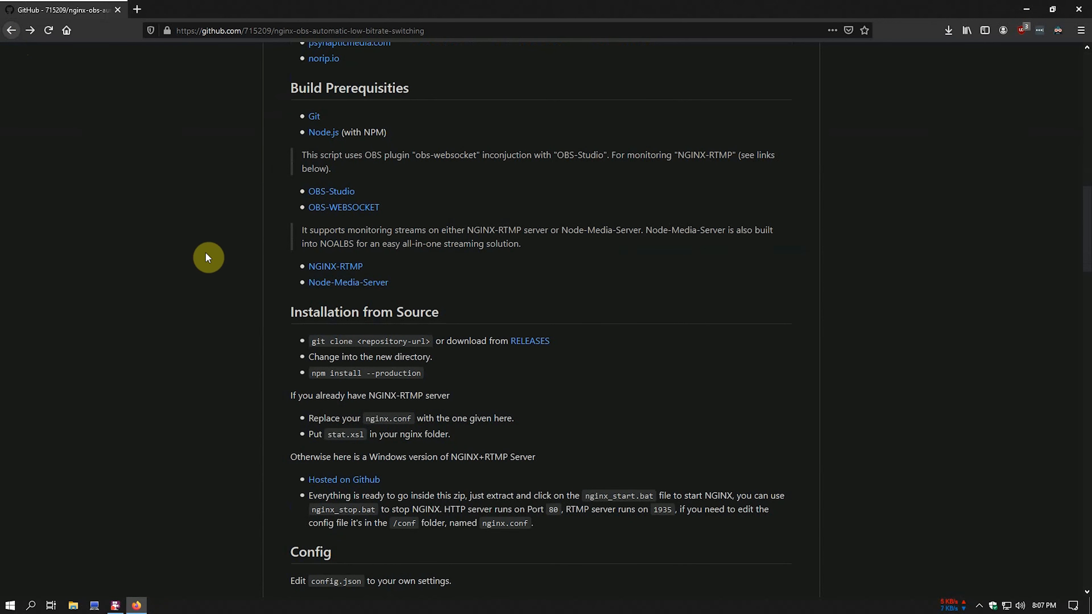
- Create a StreamStuff folder on the Gaming (E:) drive
left_click(71, 606)
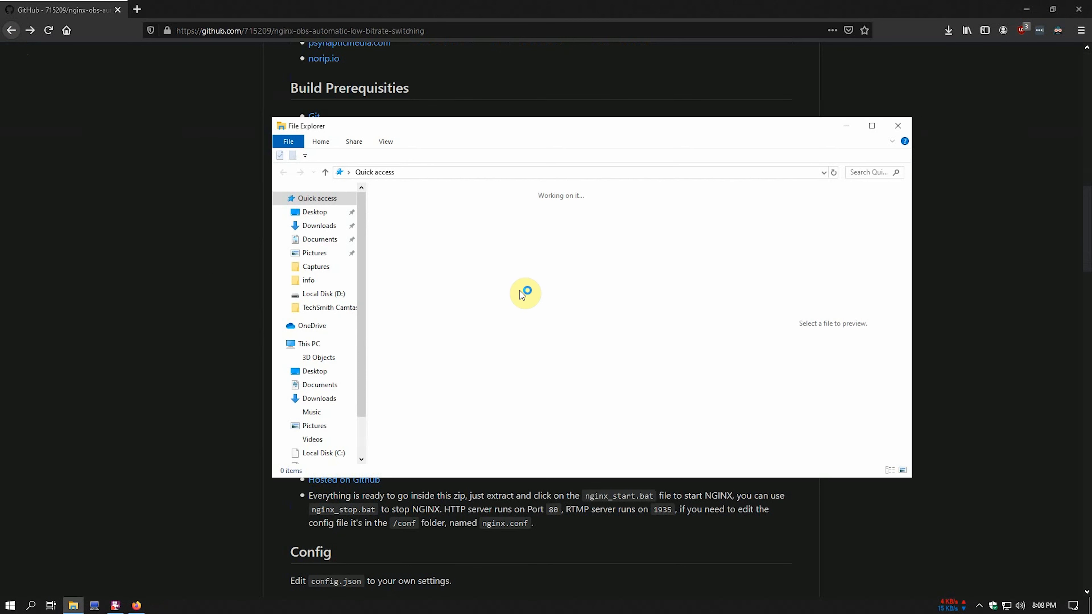
scroll(318, 327, "down", 1)
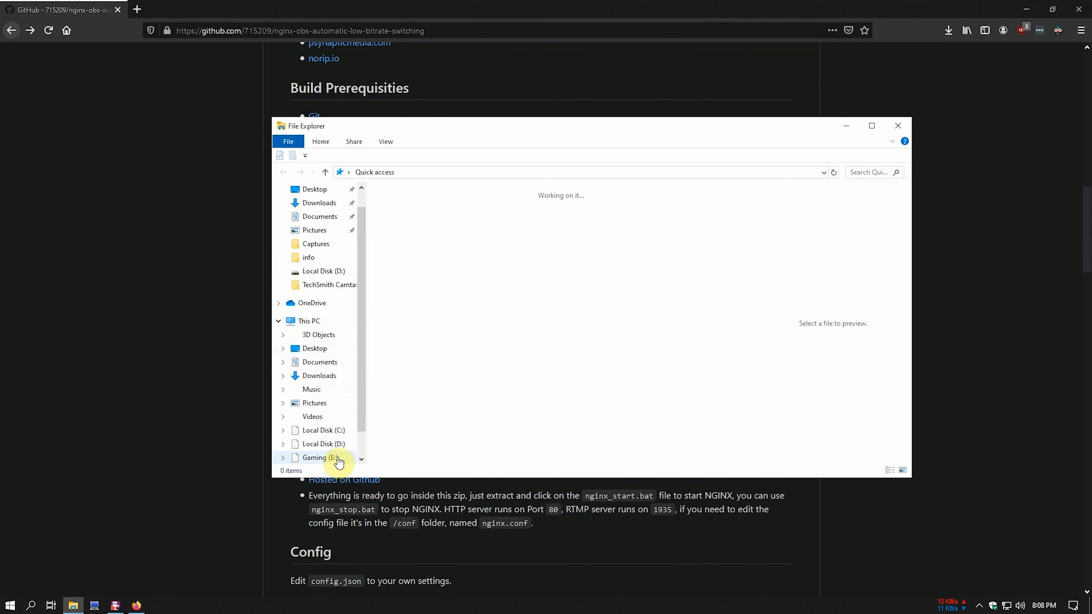
left_click(327, 457)
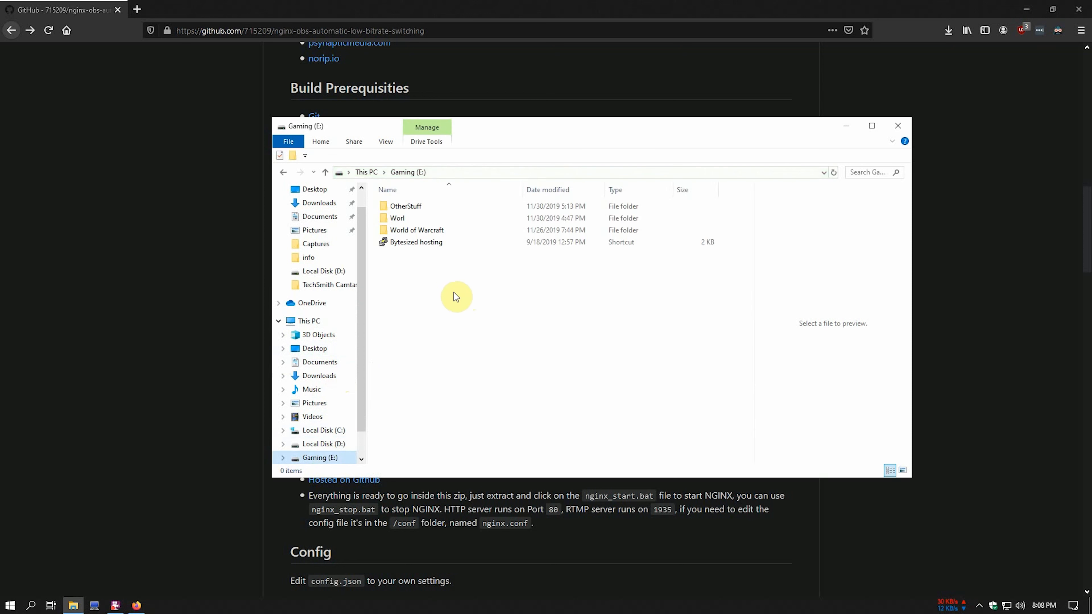
right_click(431, 296)
mouse_move(477, 458)
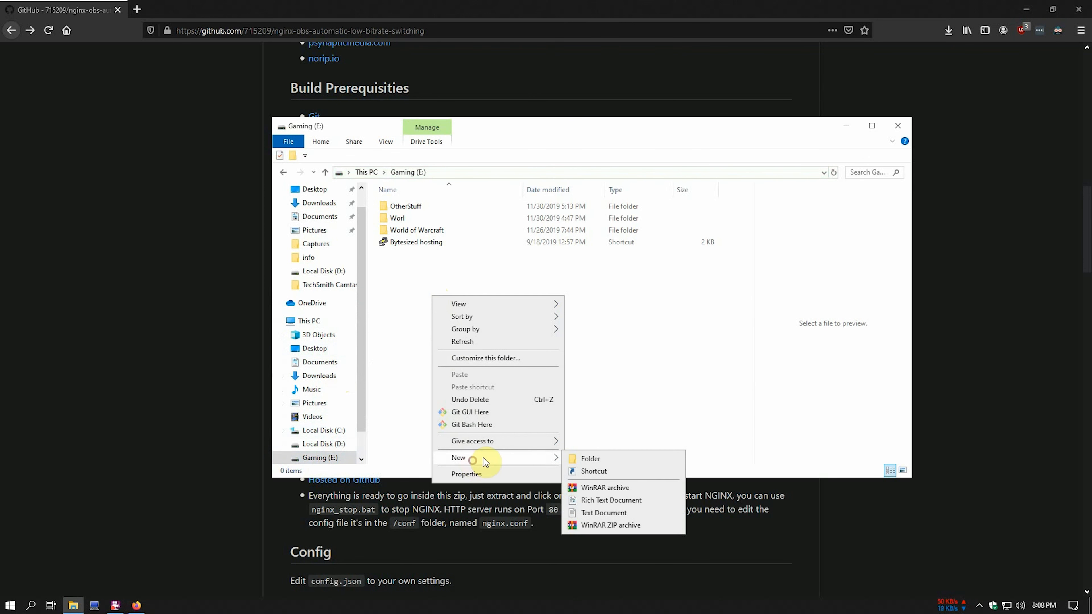
left_click(606, 460)
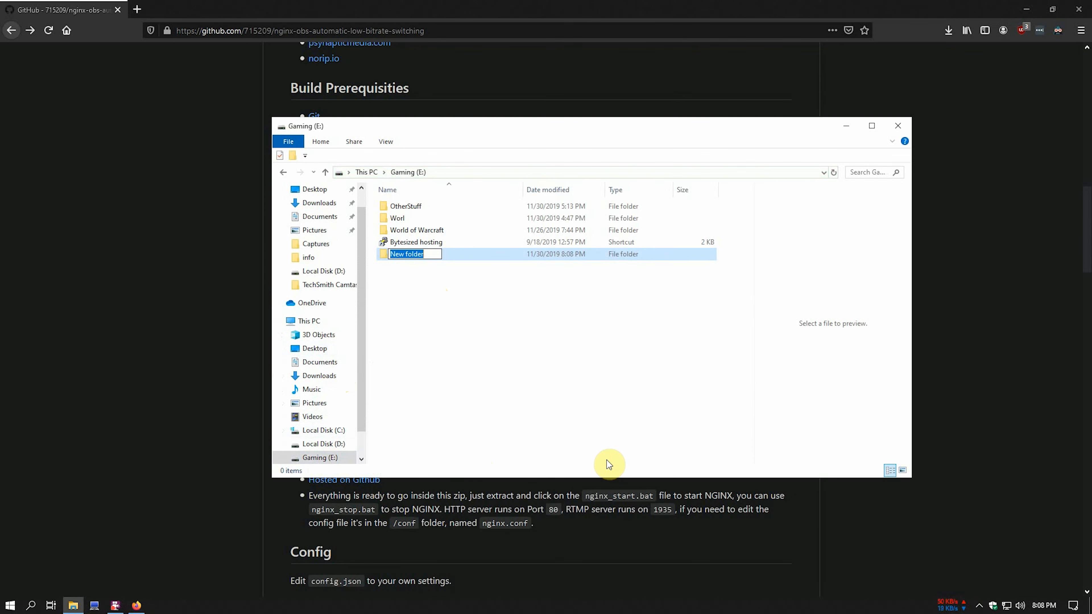
type("Str")
key("Return")
key("Return")
- Create an Executables folder inside StreamStuff and open it
right_click(606, 460)
left_click(608, 415)
type("Executables")
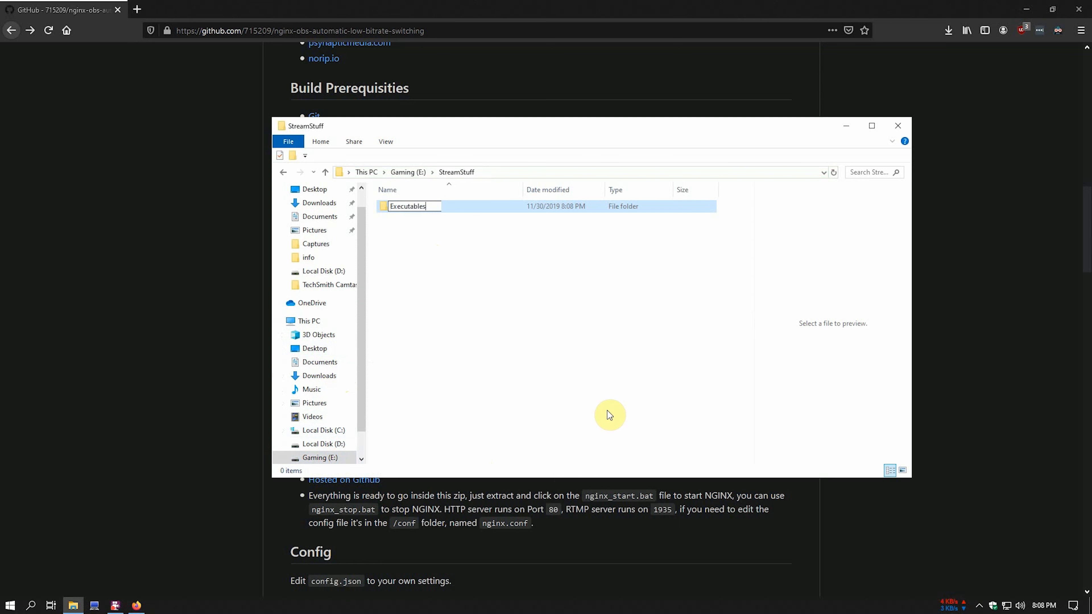
left_click(547, 339)
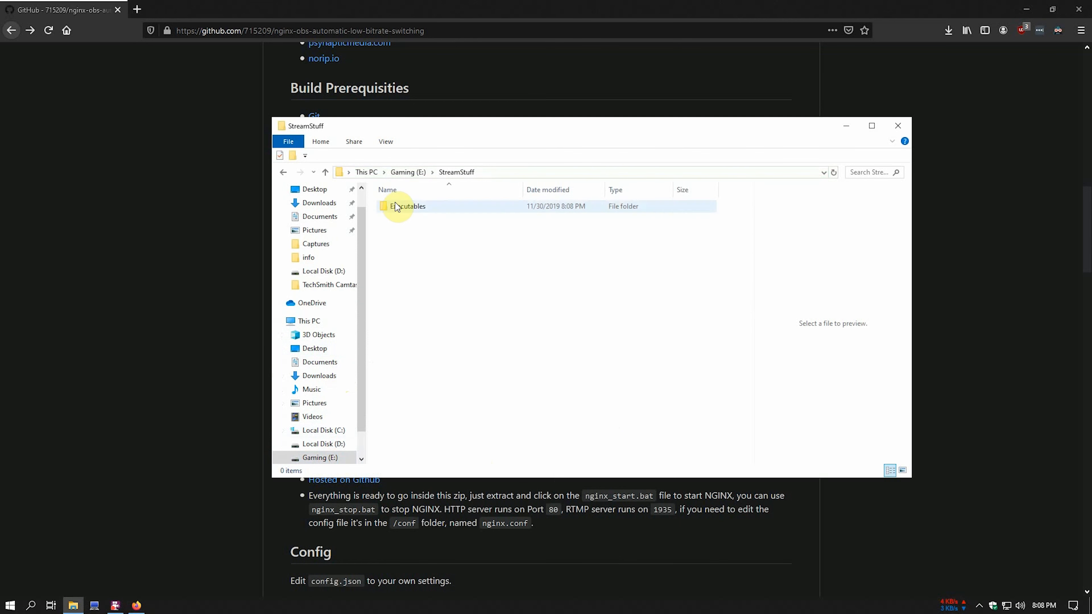
double_click(395, 211)
- Create and open a NOALBS folder inside Executables, then clear its address bar
right_click(416, 262)
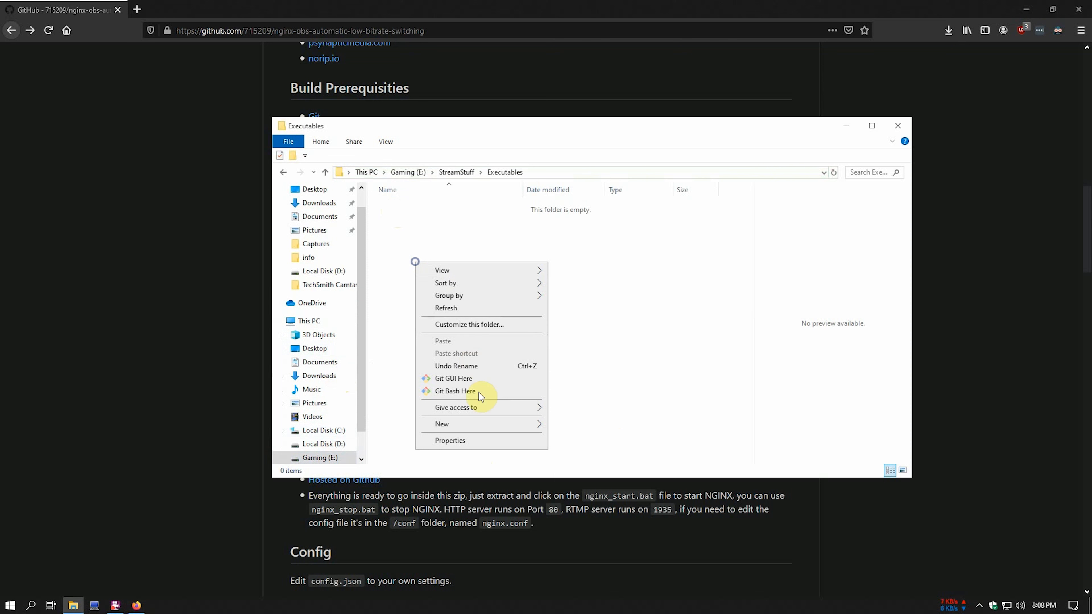
mouse_move(484, 424)
left_click(572, 423)
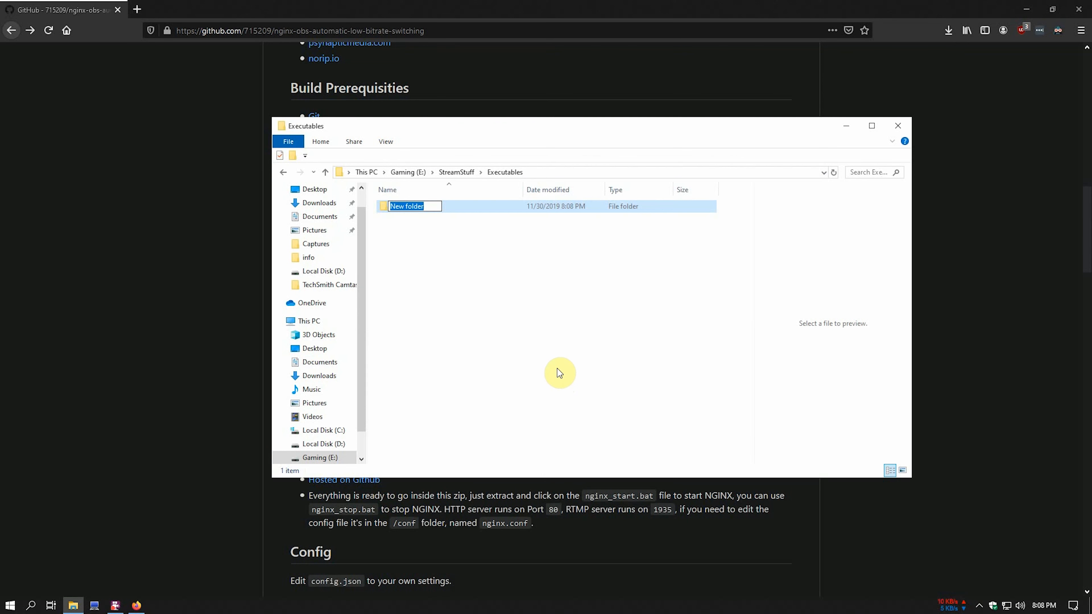
type("NOALBS")
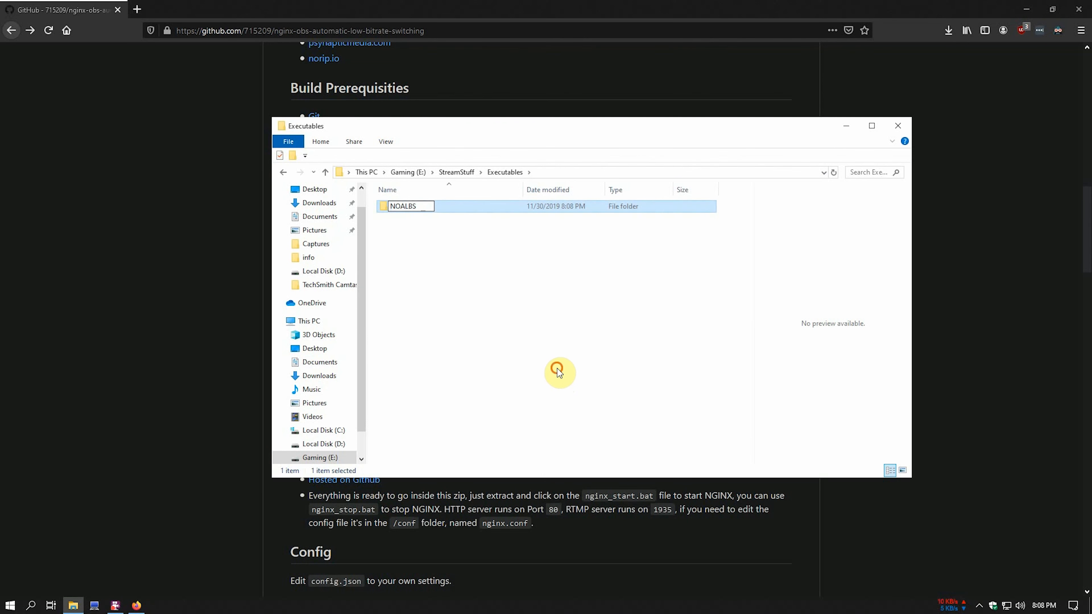
key("Return")
double_click(412, 206)
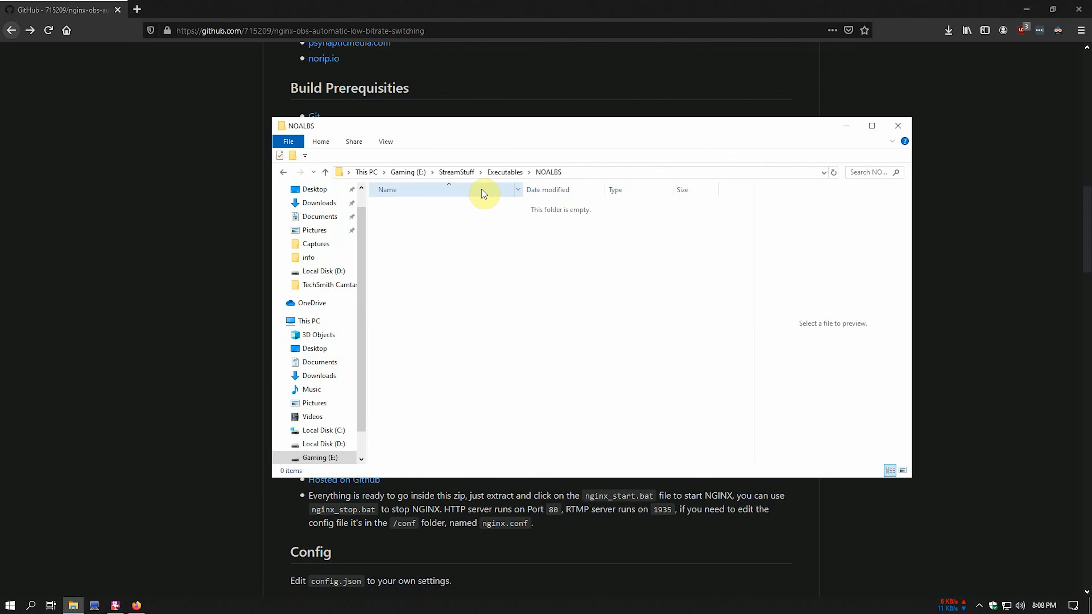
left_click(590, 171)
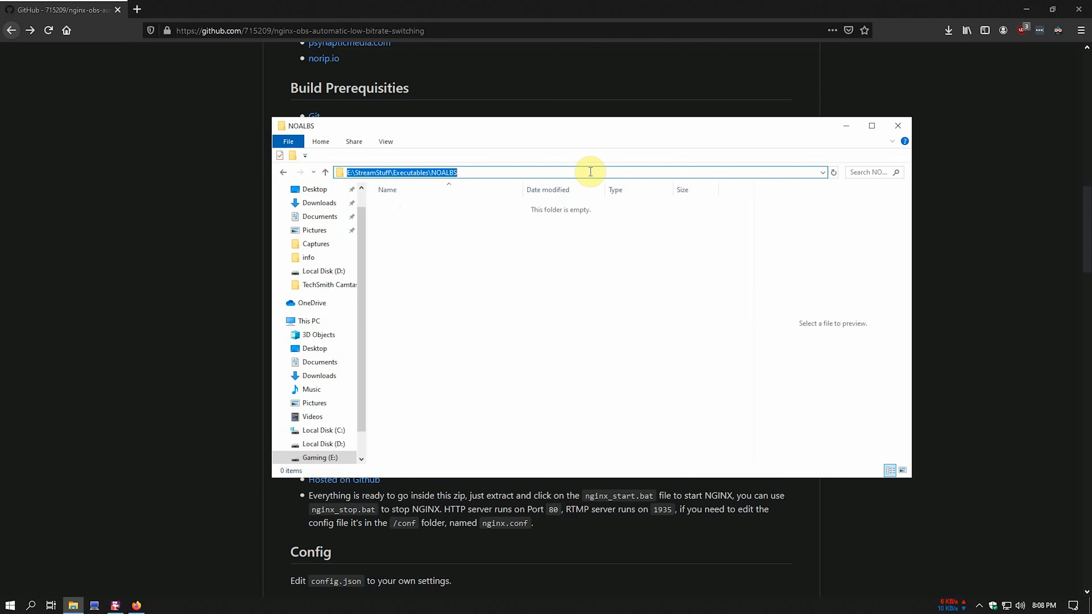
key("BackSpace")
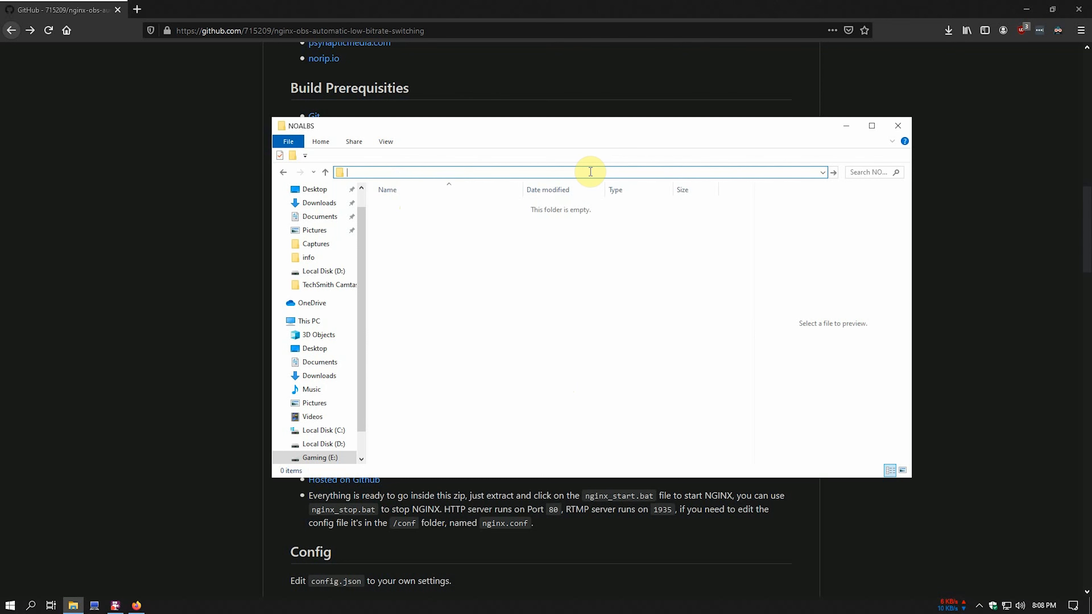
- Open a Command Prompt in the NOALBS folder with cmd and begin a git clone command
type("cmd")
key("Return")
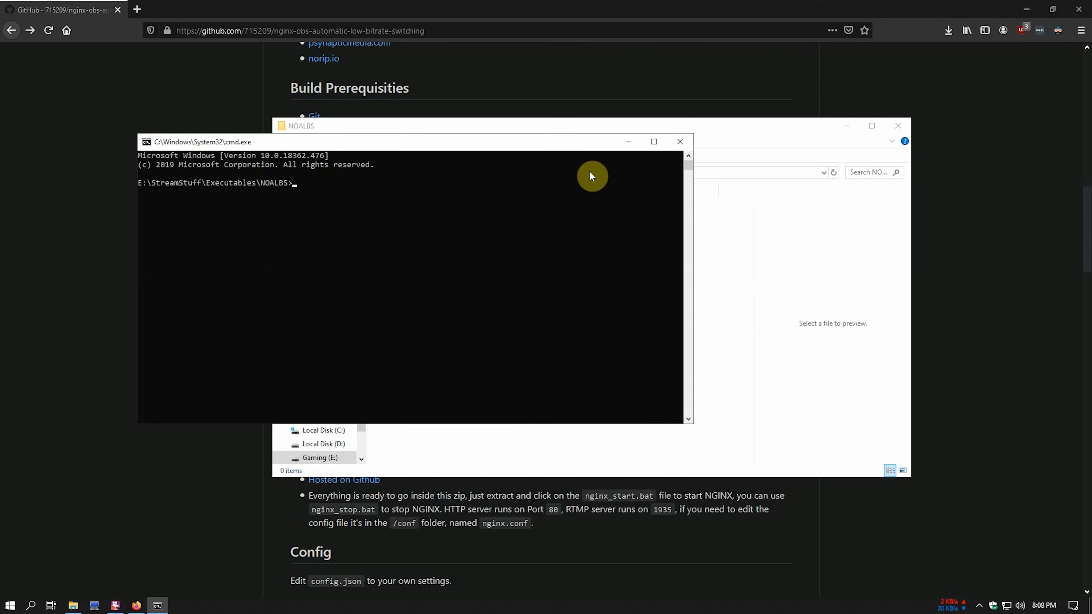
left_click_drag(586, 151, 869, 234)
type("git clone")
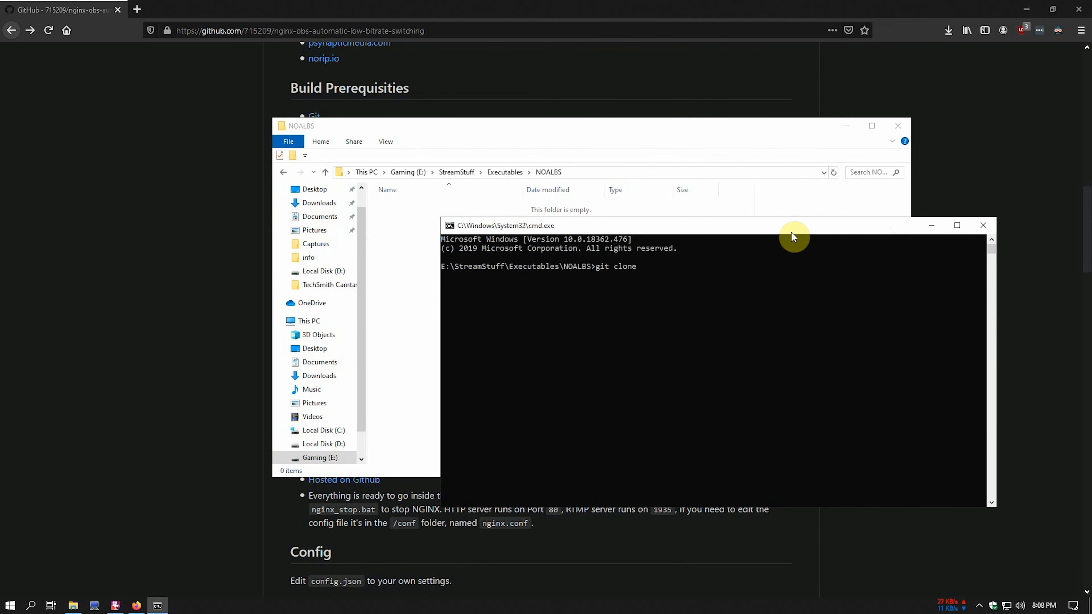
- Copy the repository's clone URL from GitHub and run git clone with it
left_click(165, 279)
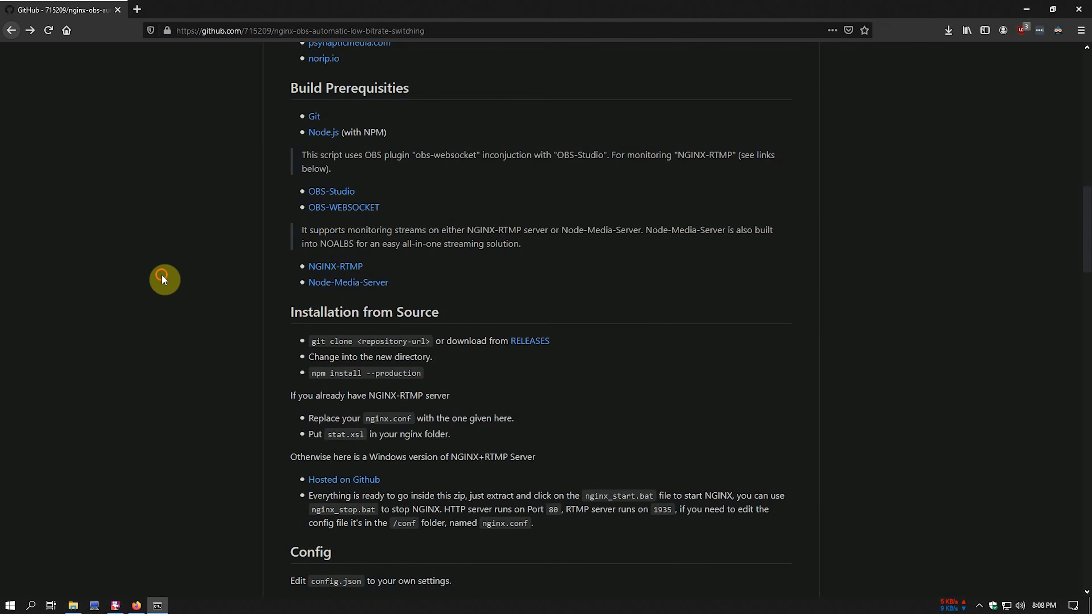
scroll(679, 172, "up", 15)
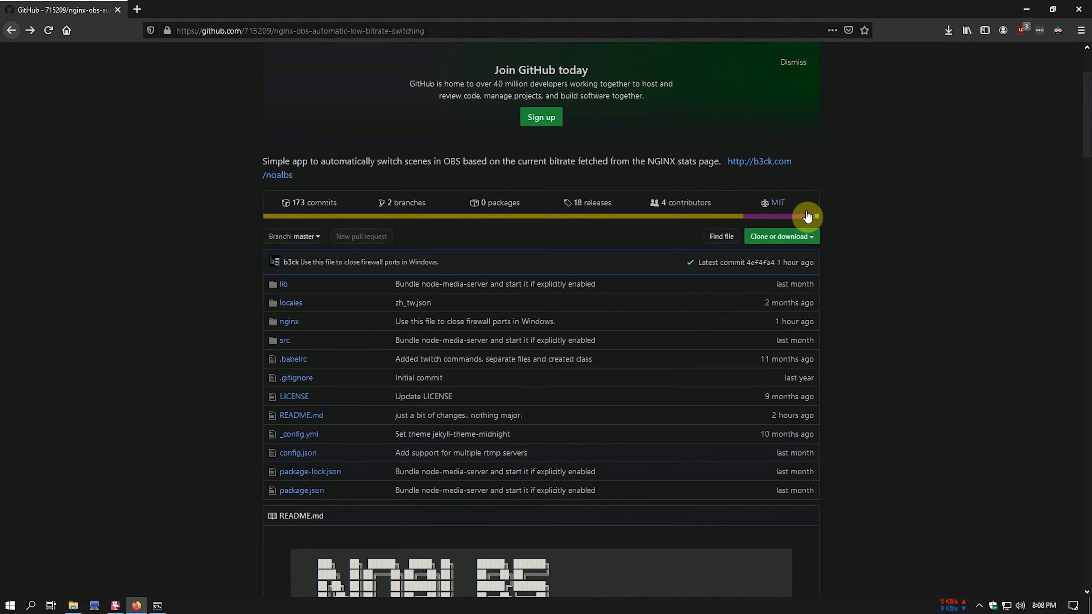
left_click(806, 238)
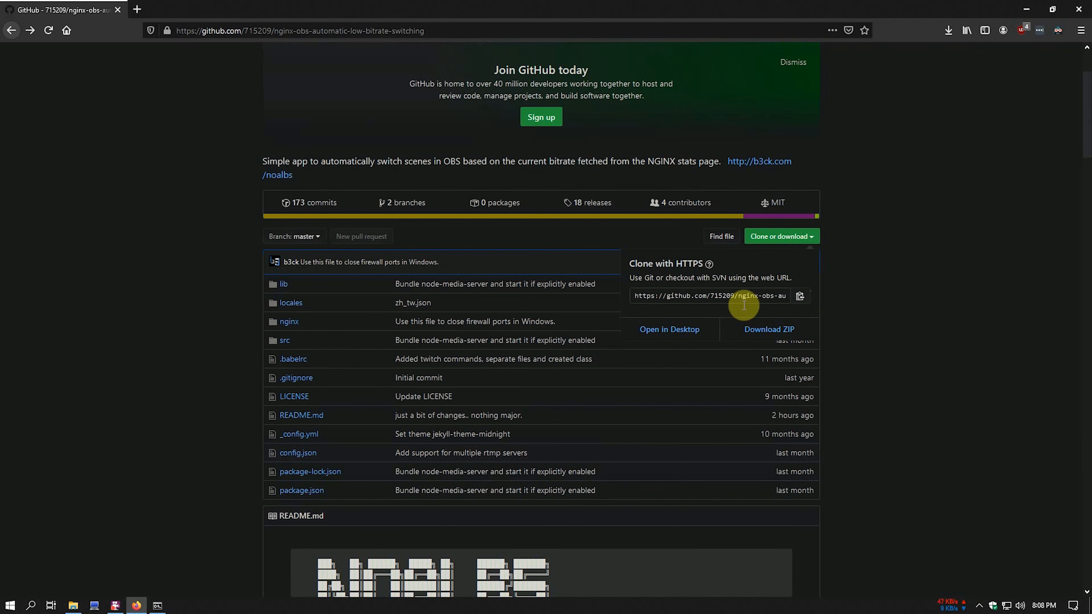
left_click(803, 237)
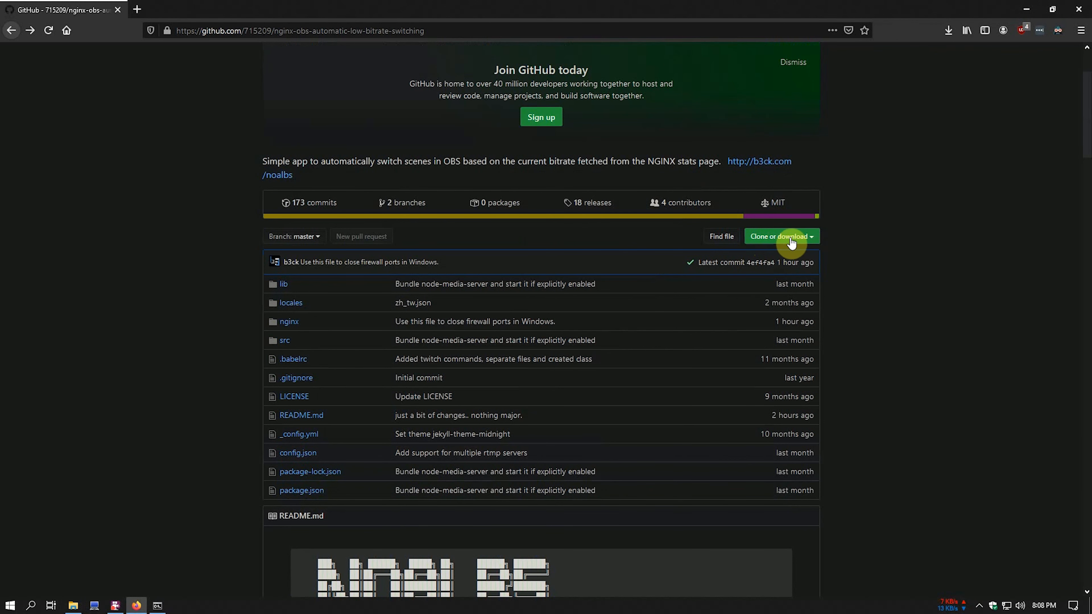
left_click(806, 239)
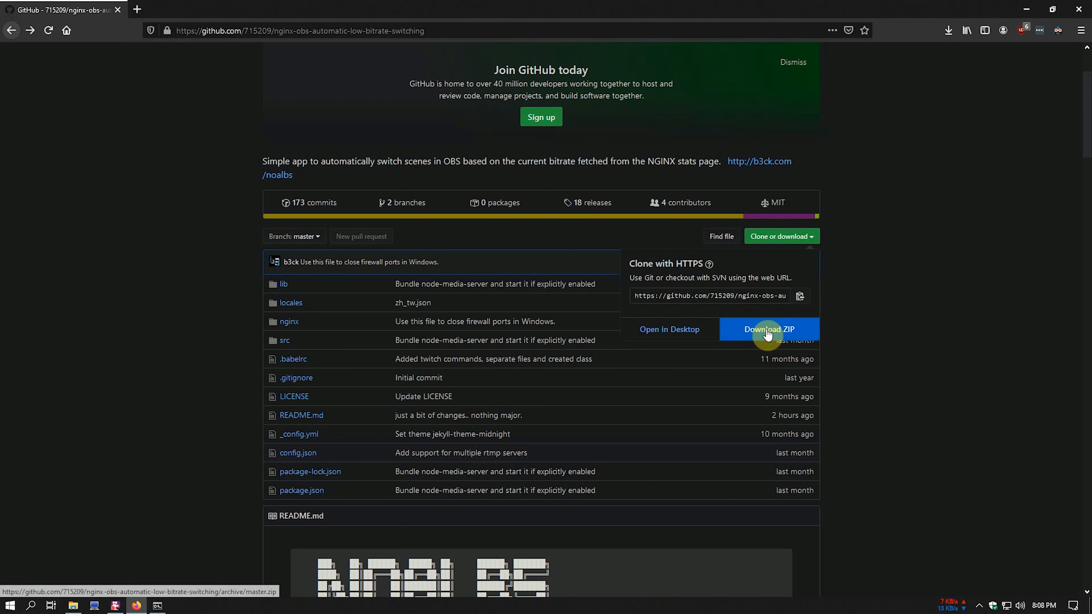
left_click(800, 298)
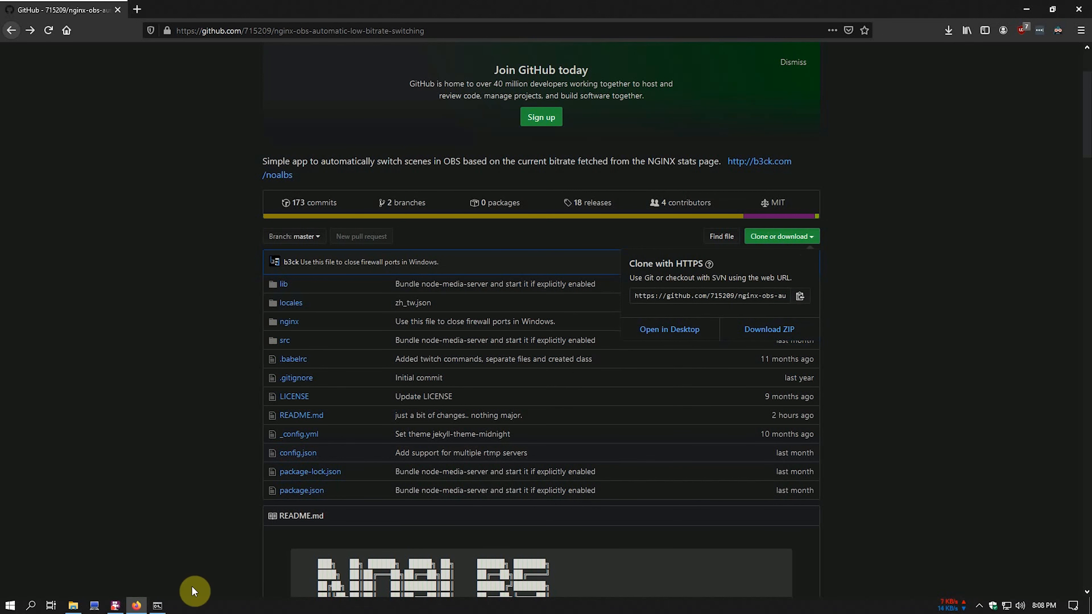
left_click(158, 606)
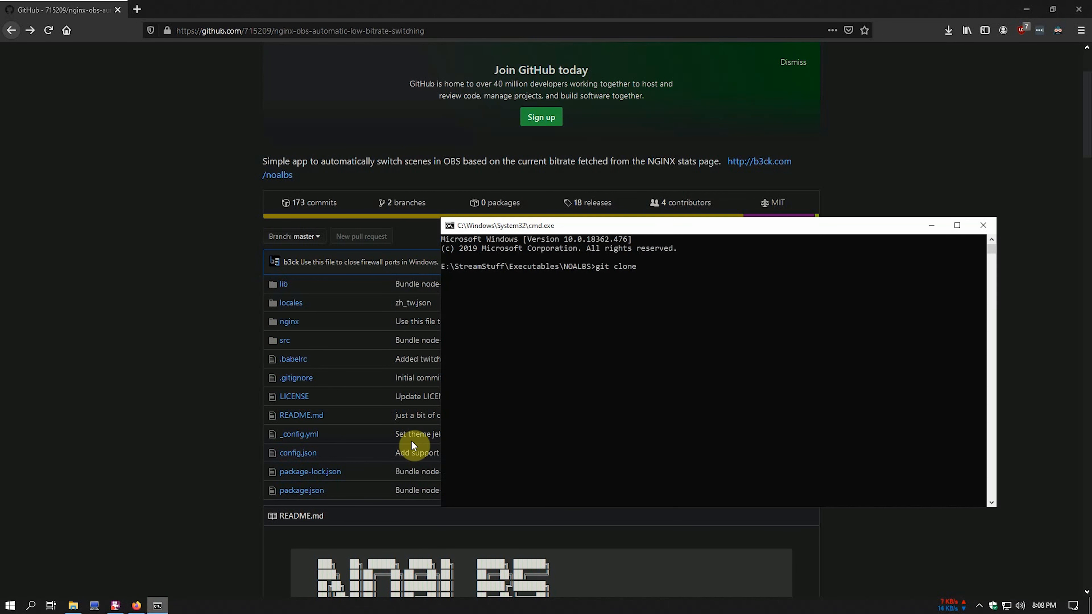
right_click(698, 291)
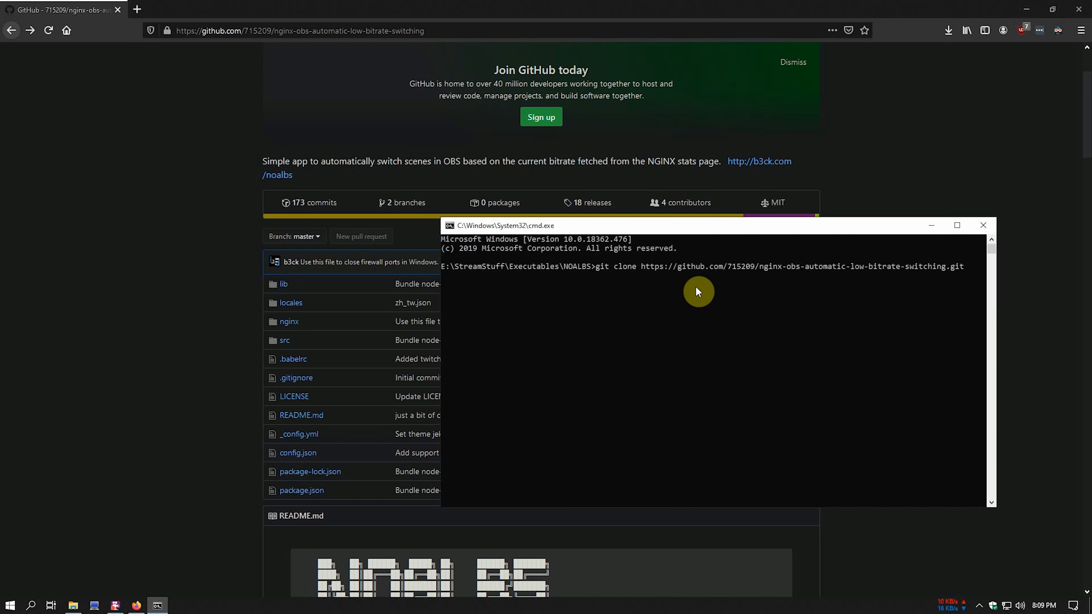
key("Return")
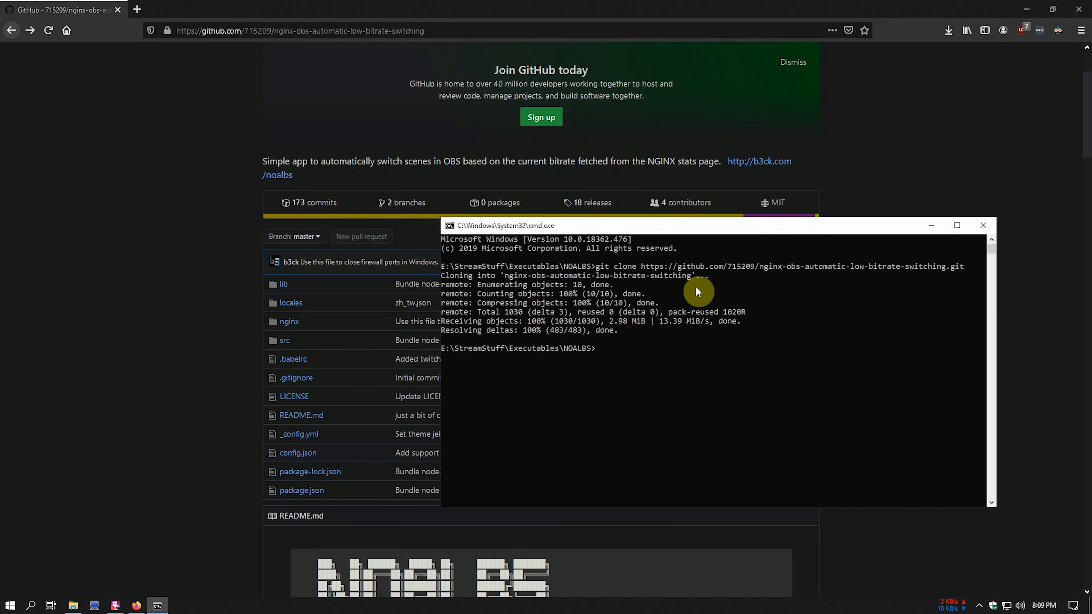
- Move all cloned repository files up into NOALBS and delete the empty clone folder
left_click(74, 606)
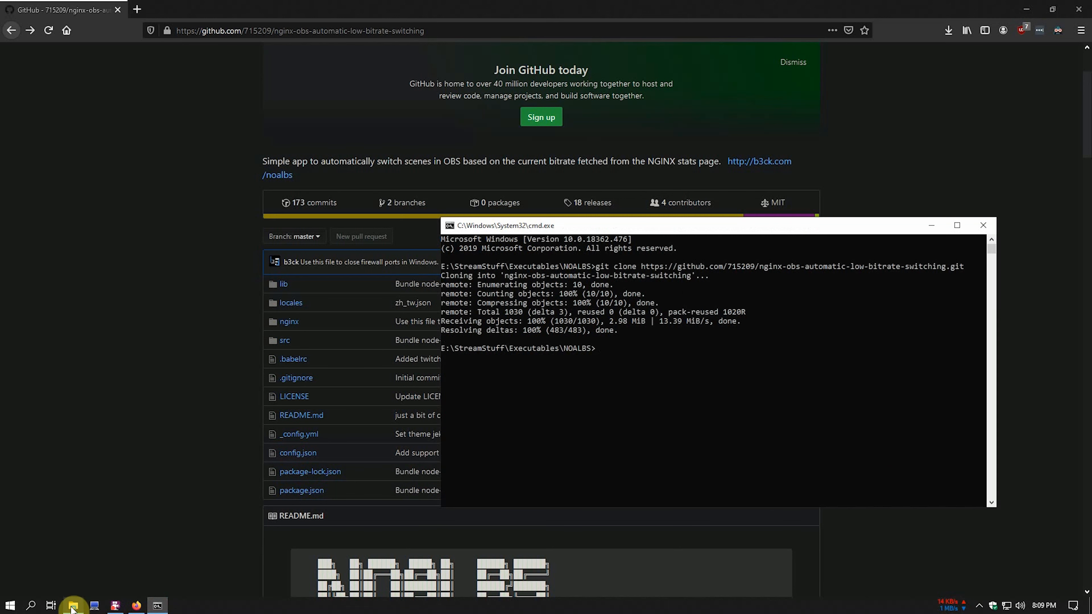
double_click(452, 209)
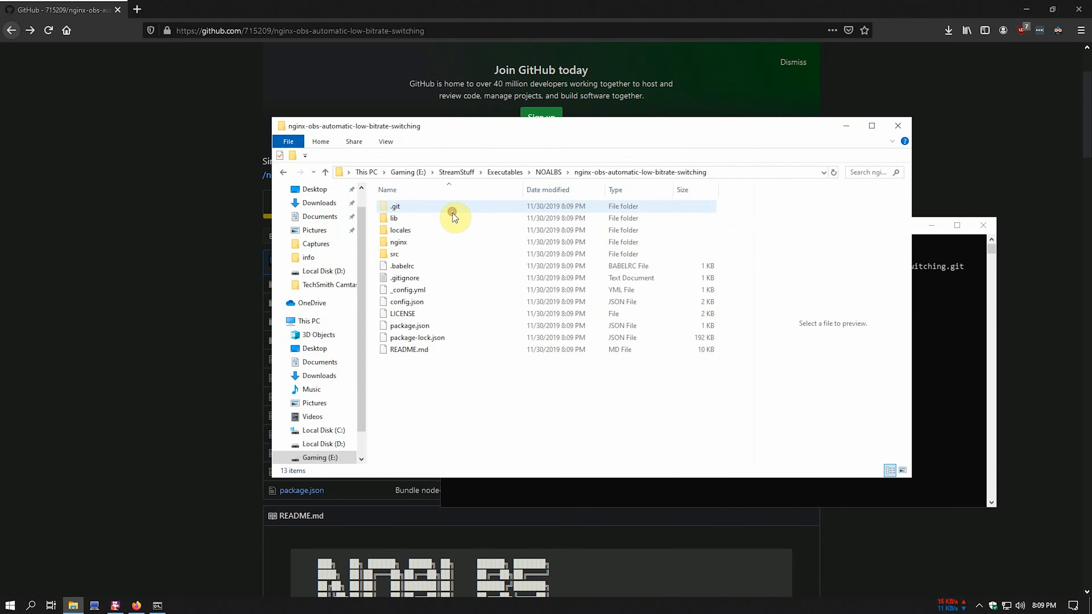
left_click_drag(459, 382, 548, 168)
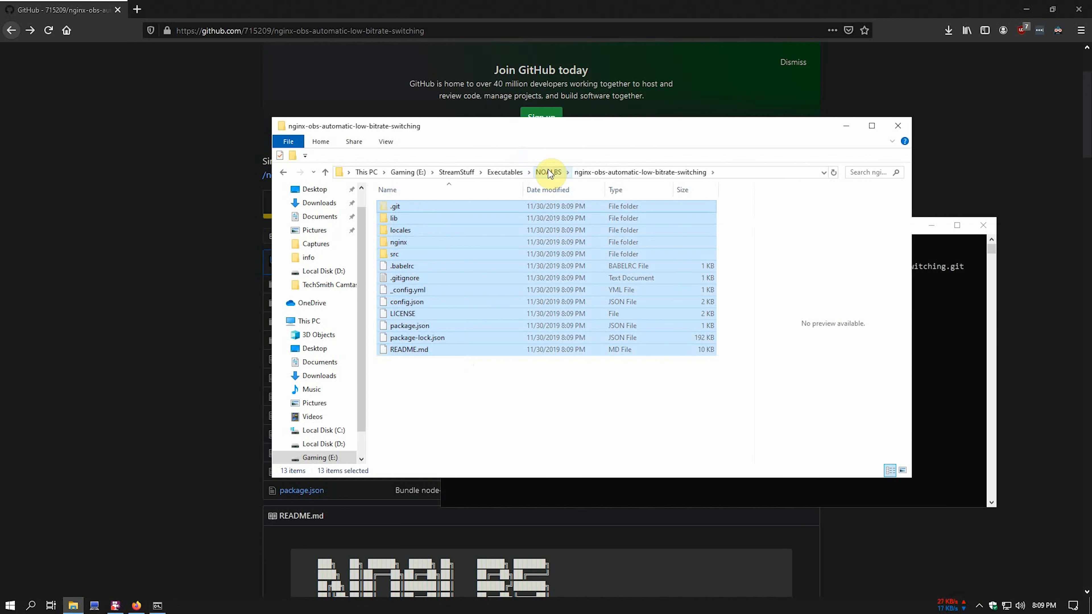
left_click(547, 169)
right_click(424, 255)
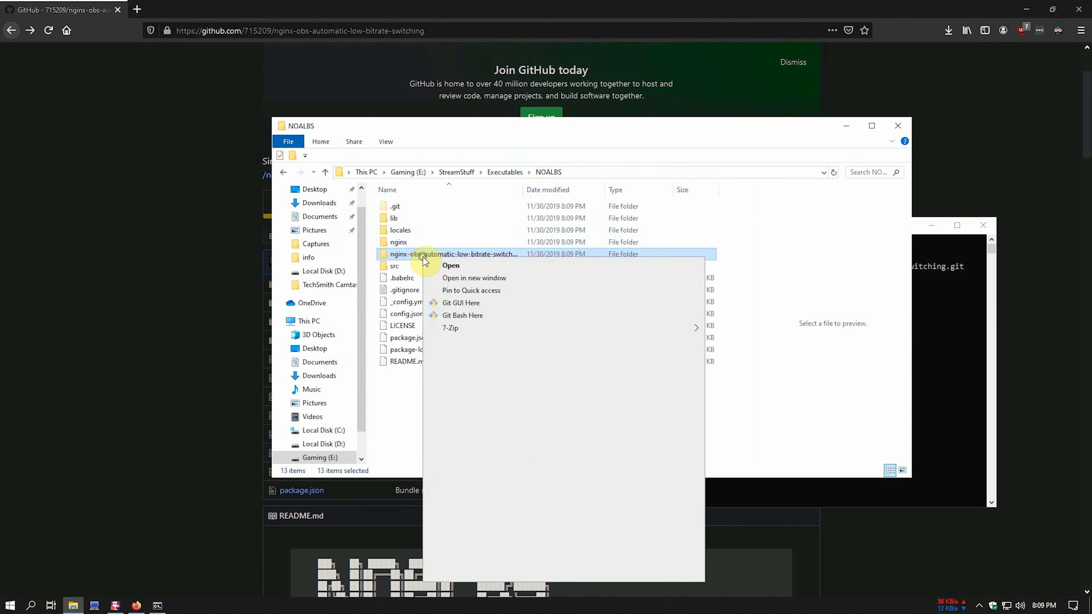
left_click(451, 544)
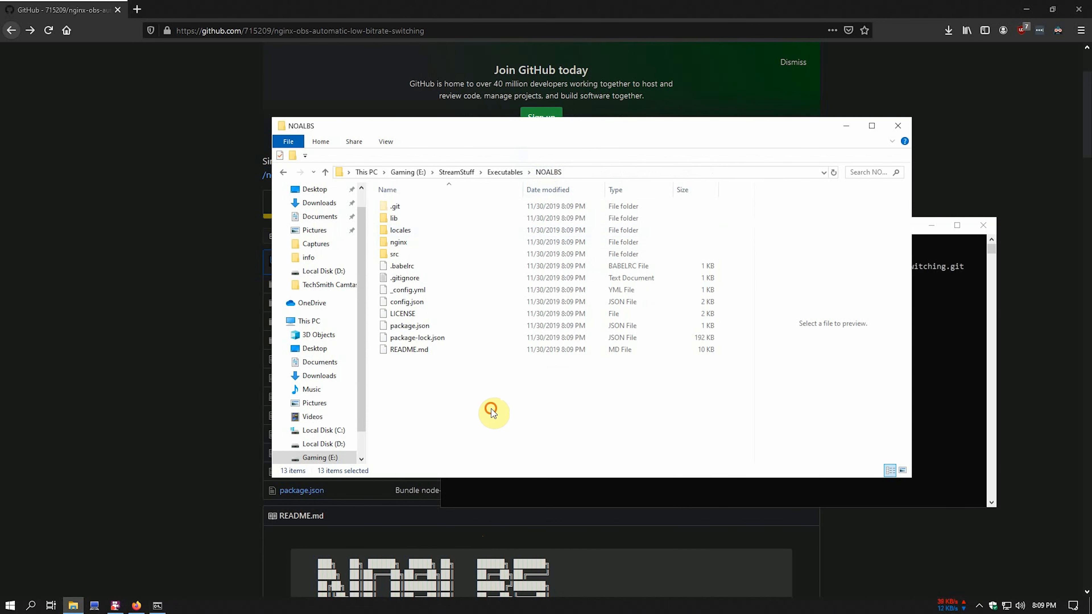
- Select the 'npm install --production' command in the GitHub README
left_click(517, 499)
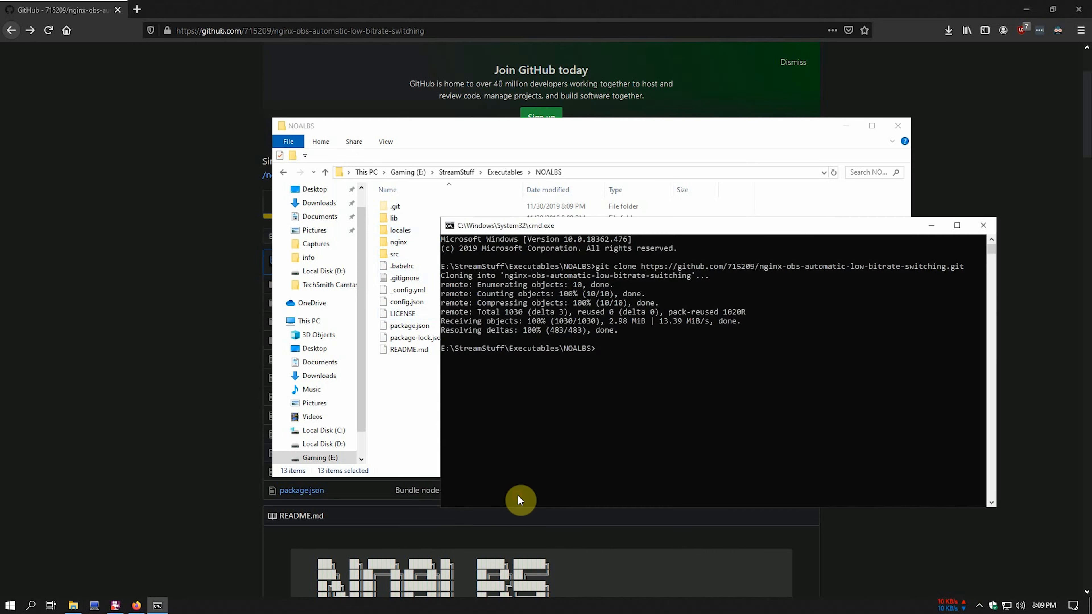
left_click(148, 375)
scroll(177, 400, "down", 10)
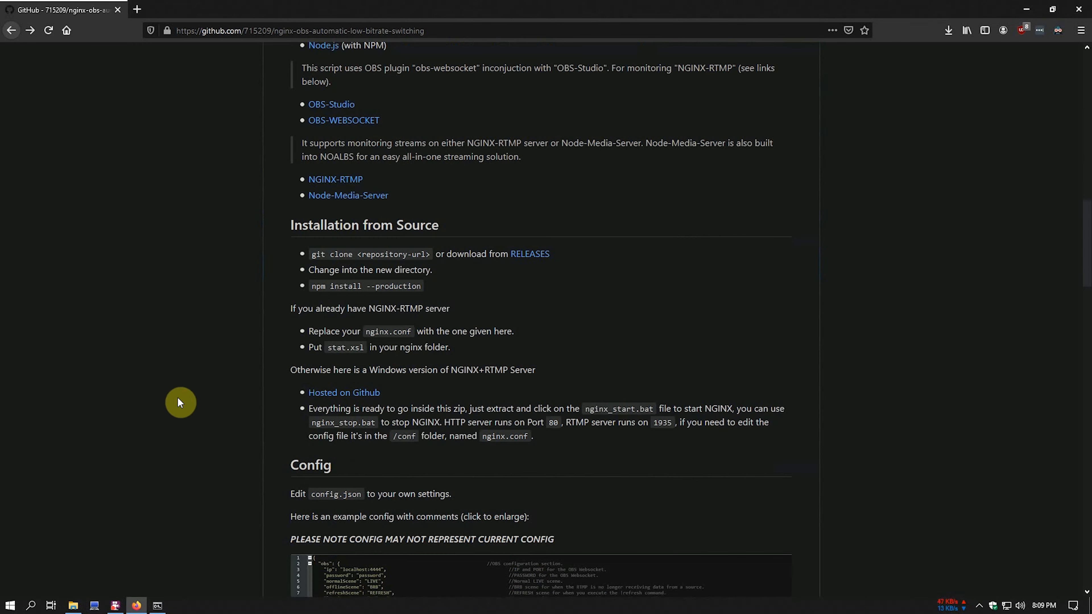
left_click_drag(313, 288, 423, 286)
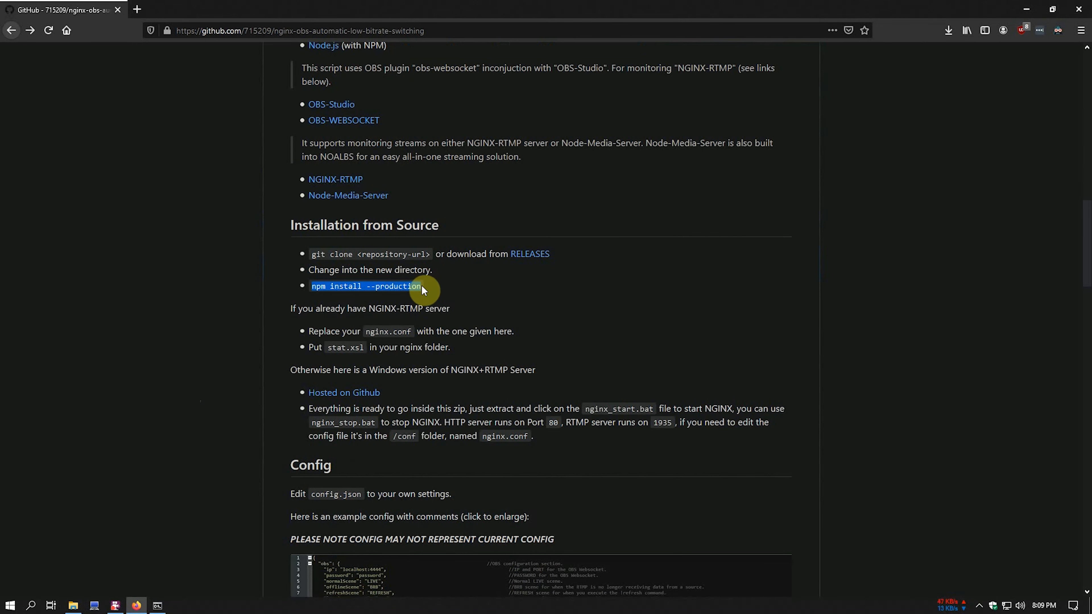
- Copy 'npm install --production' into cmd and run it, adding 107 packages
right_click(366, 286)
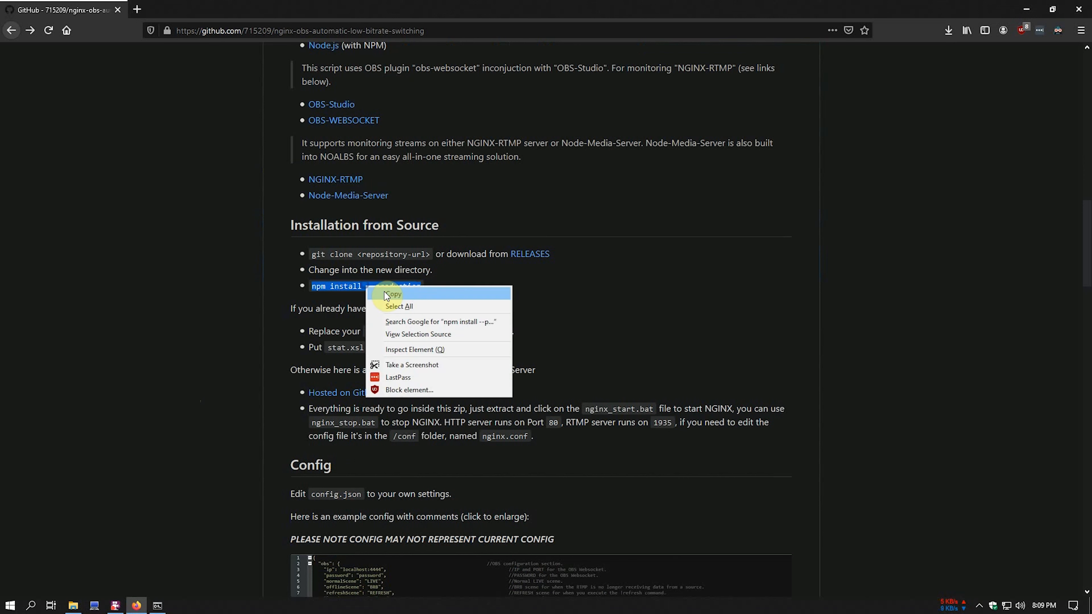
left_click(379, 279)
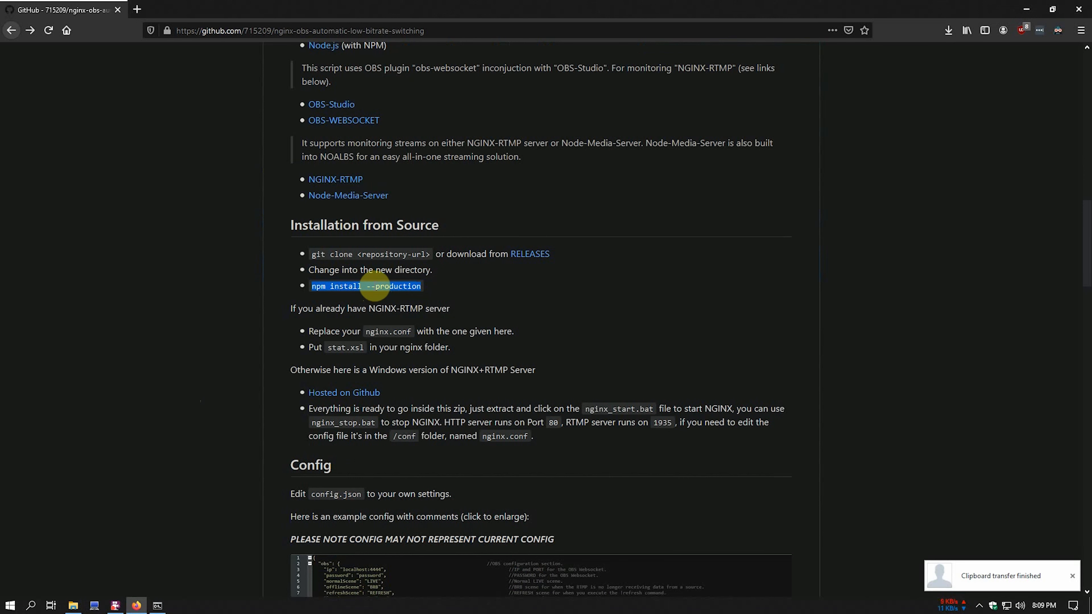
left_click(157, 606)
right_click(662, 378)
key("Return")
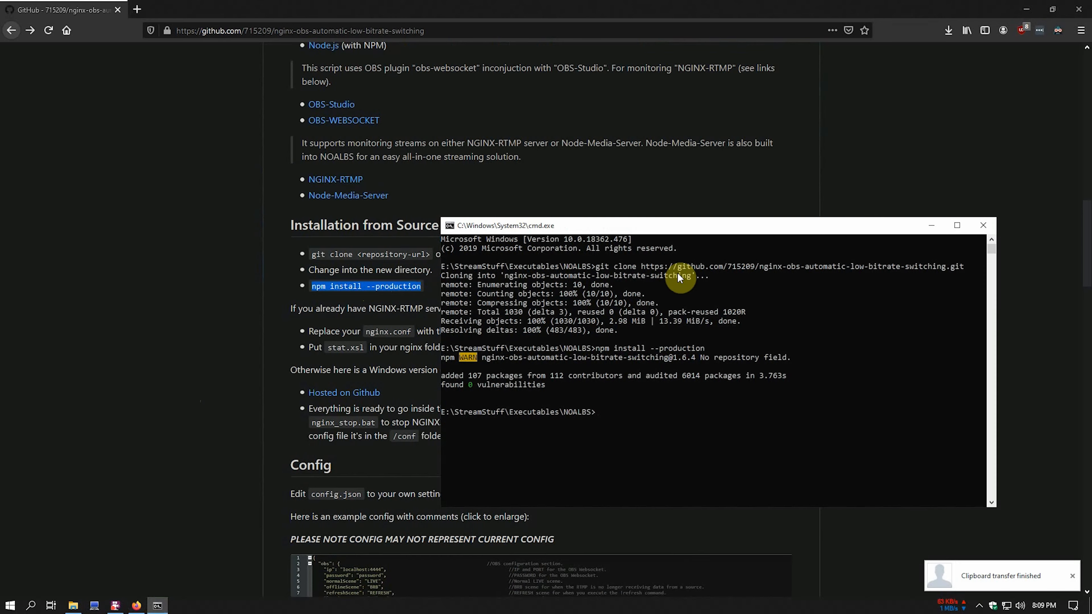
left_click_drag(703, 232, 754, 169)
left_click(422, 289)
scroll(422, 289, "up", 8)
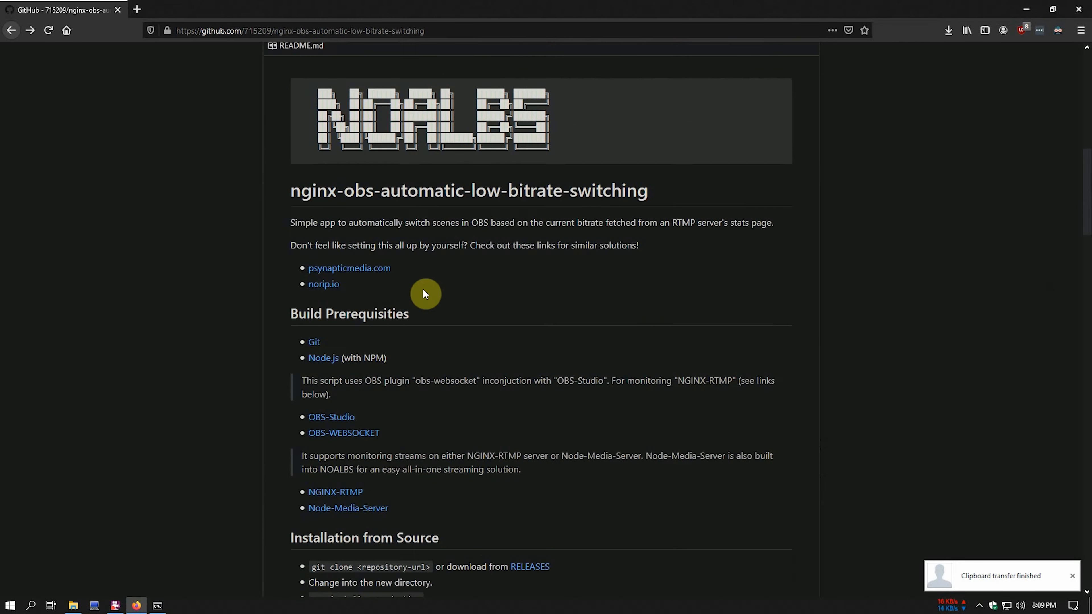
scroll(430, 293, "down", 4)
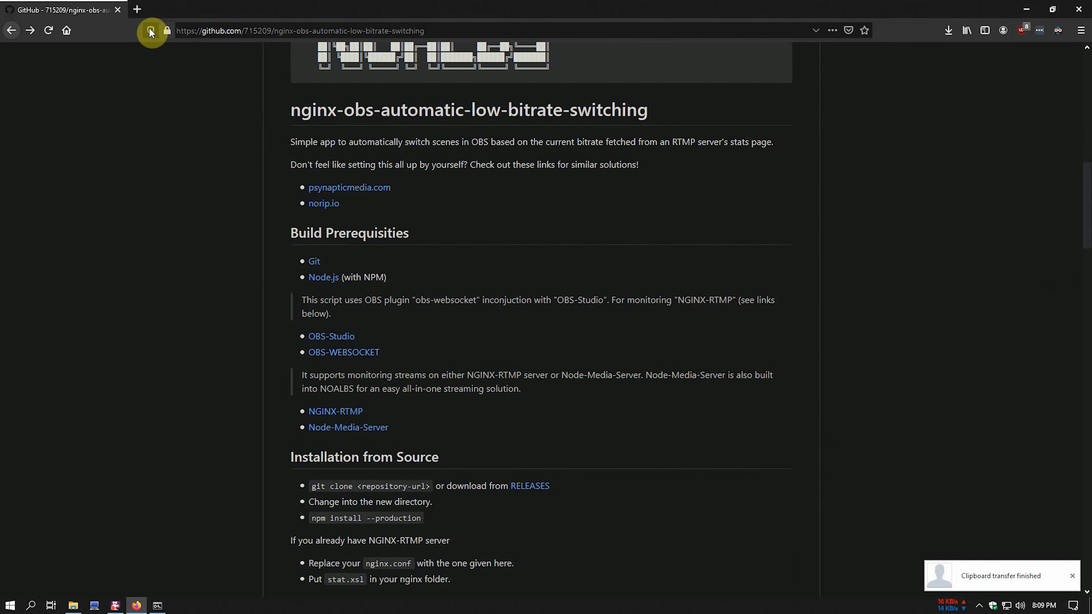
- Search for 'visual studio code' and download the Windows installer
left_click(138, 11)
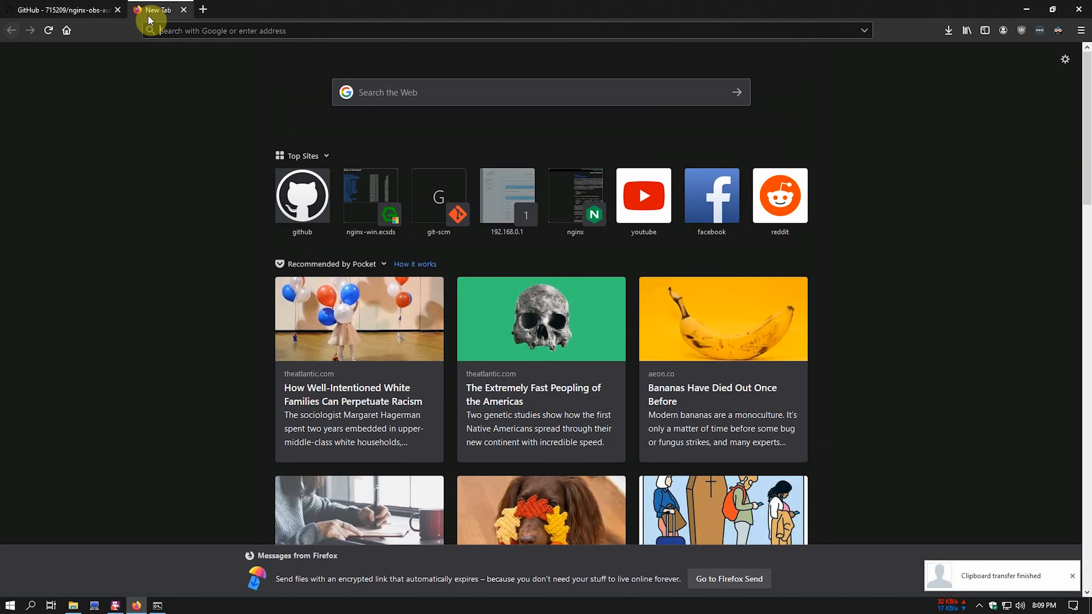
left_click(191, 31)
type("visu")
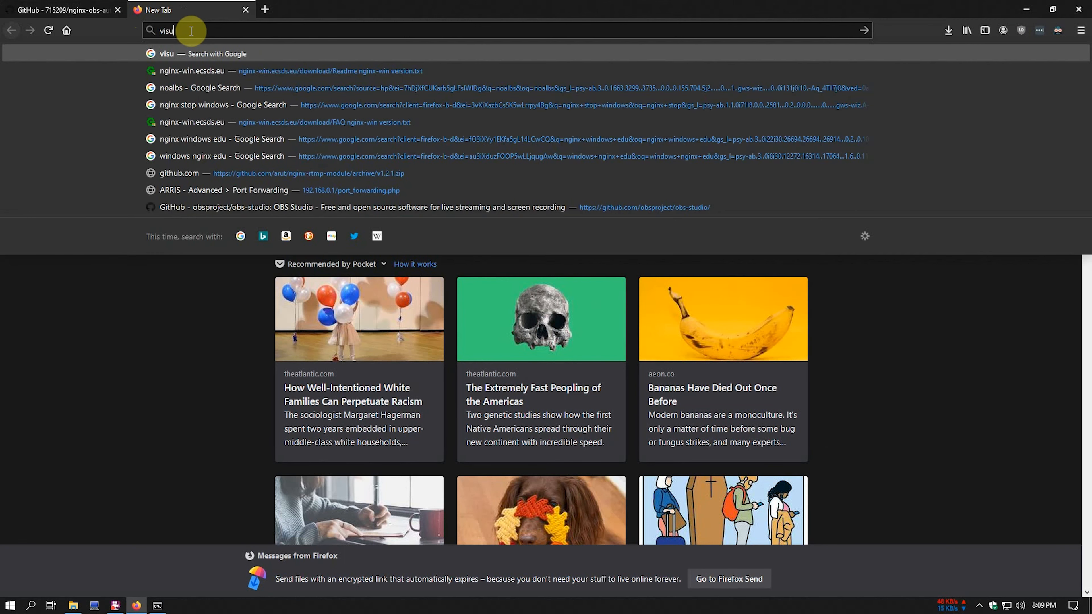
type("al studio code")
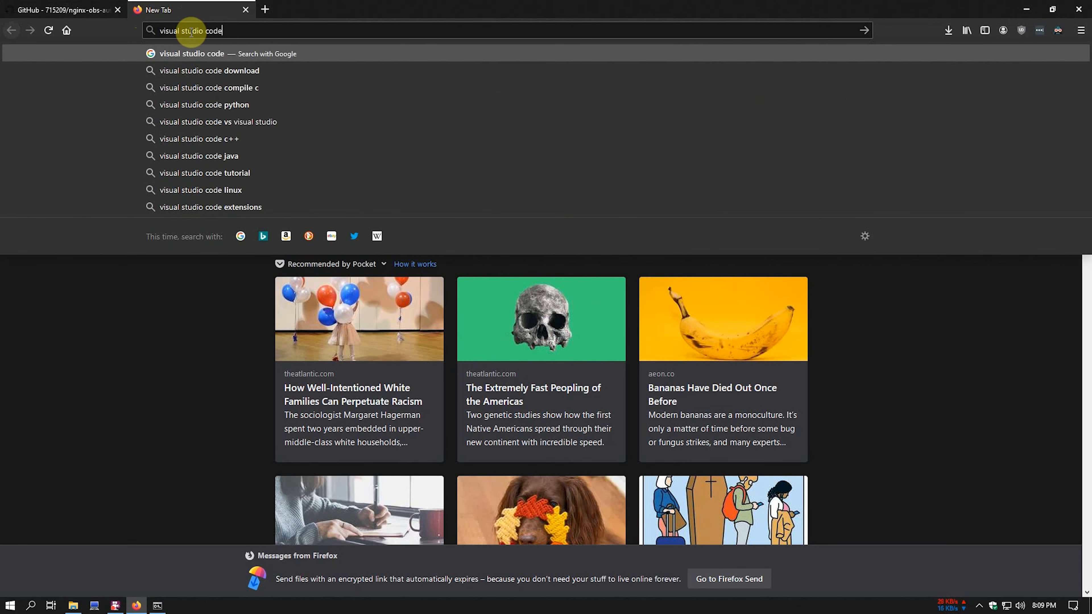
key("Return")
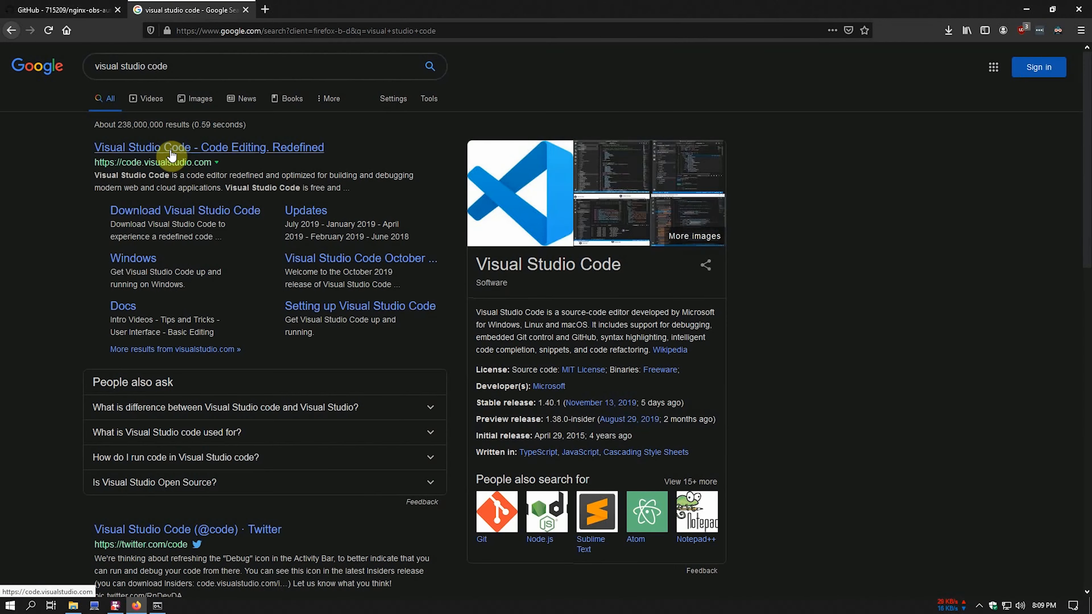
left_click(171, 210)
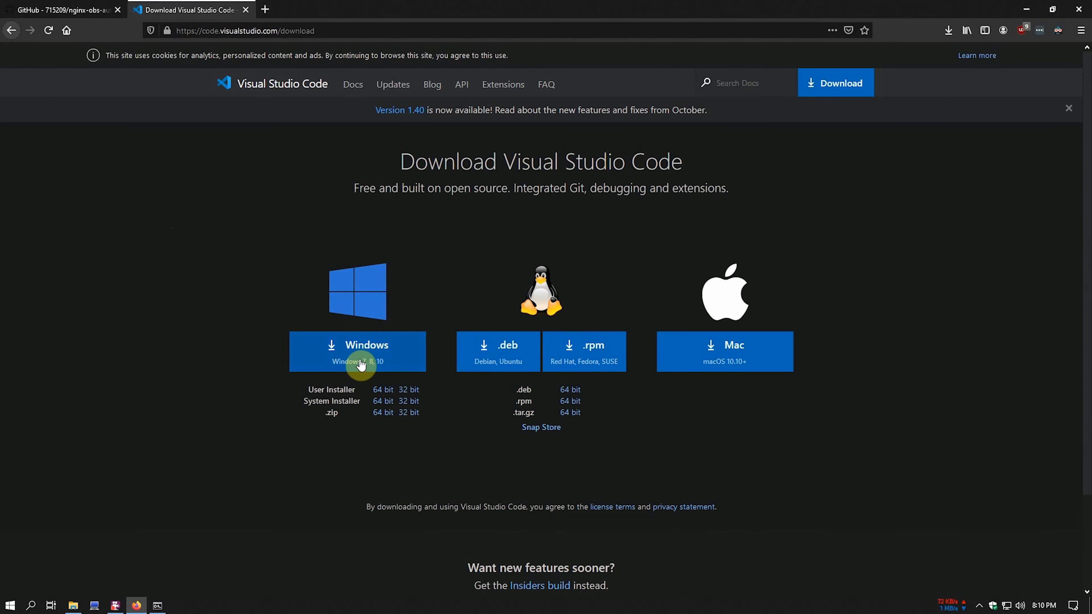
left_click(359, 355)
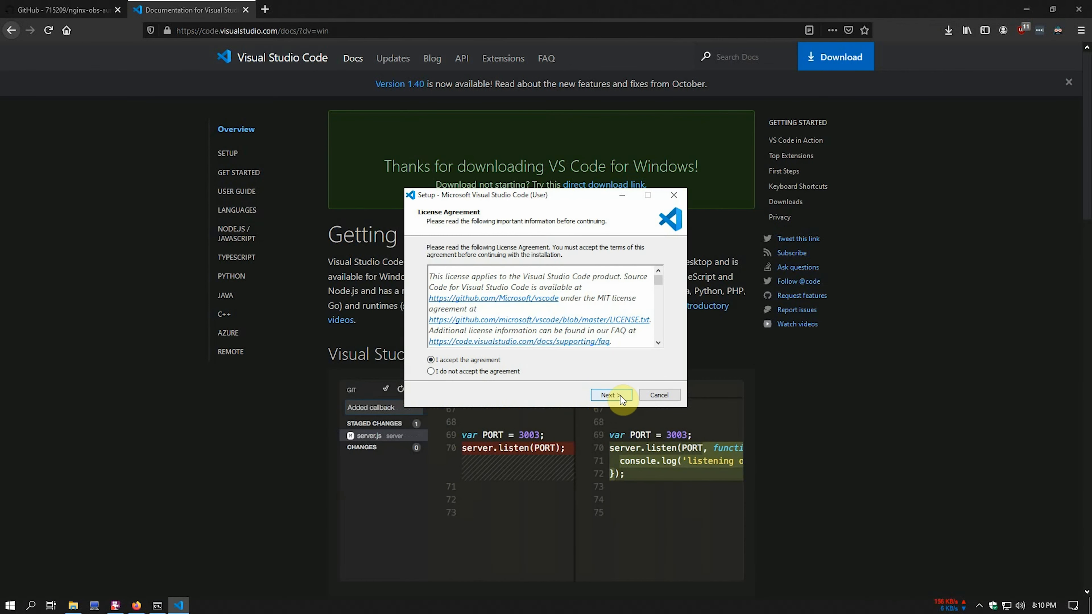
- Install VS Code, registering Code as an editor for supported file types
left_click(621, 396)
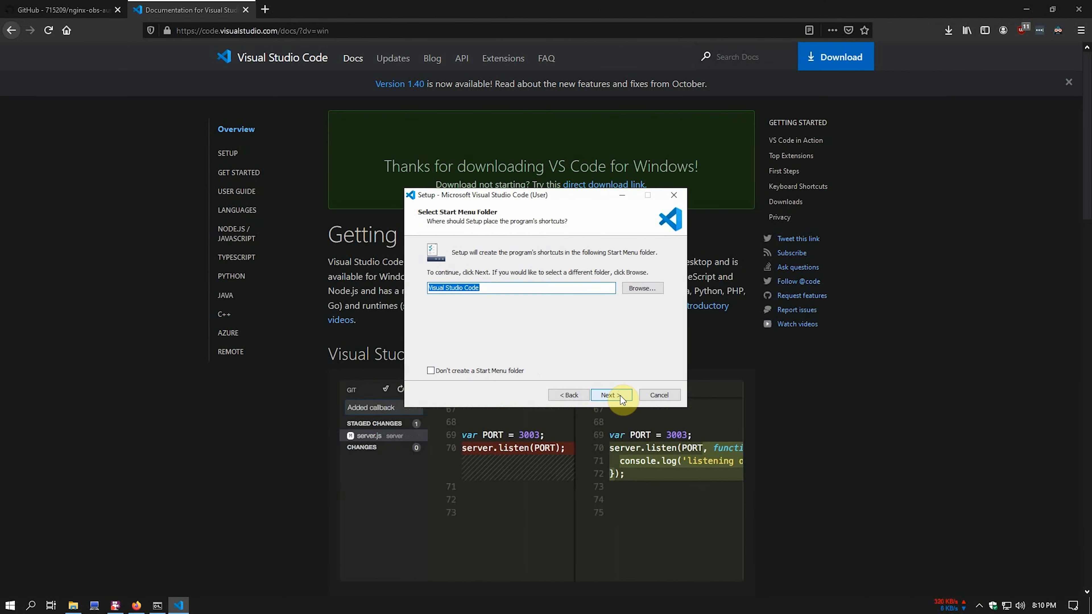
left_click(621, 396)
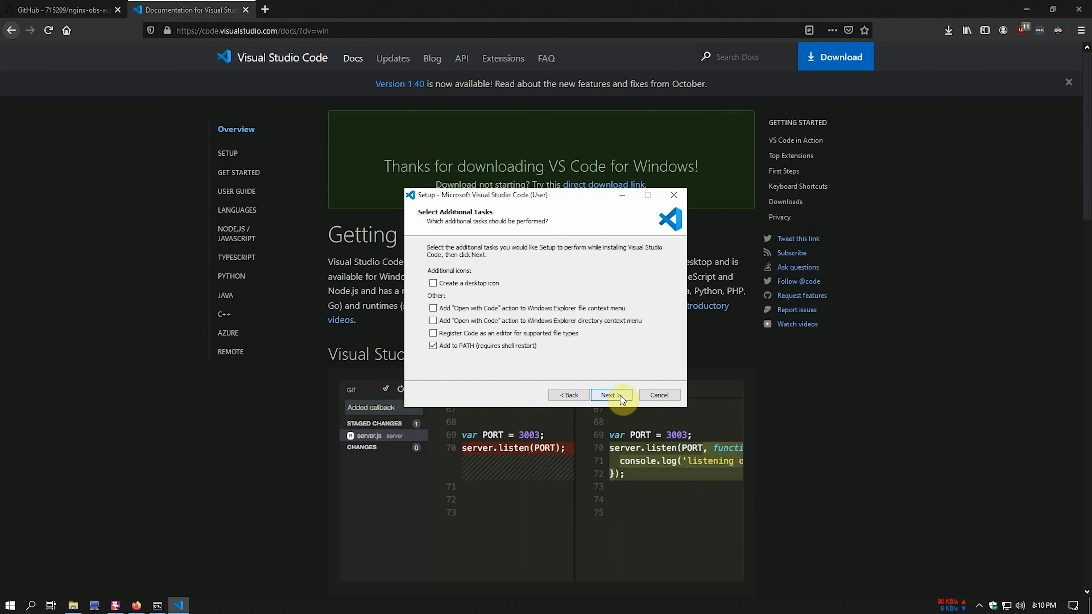
left_click(472, 331)
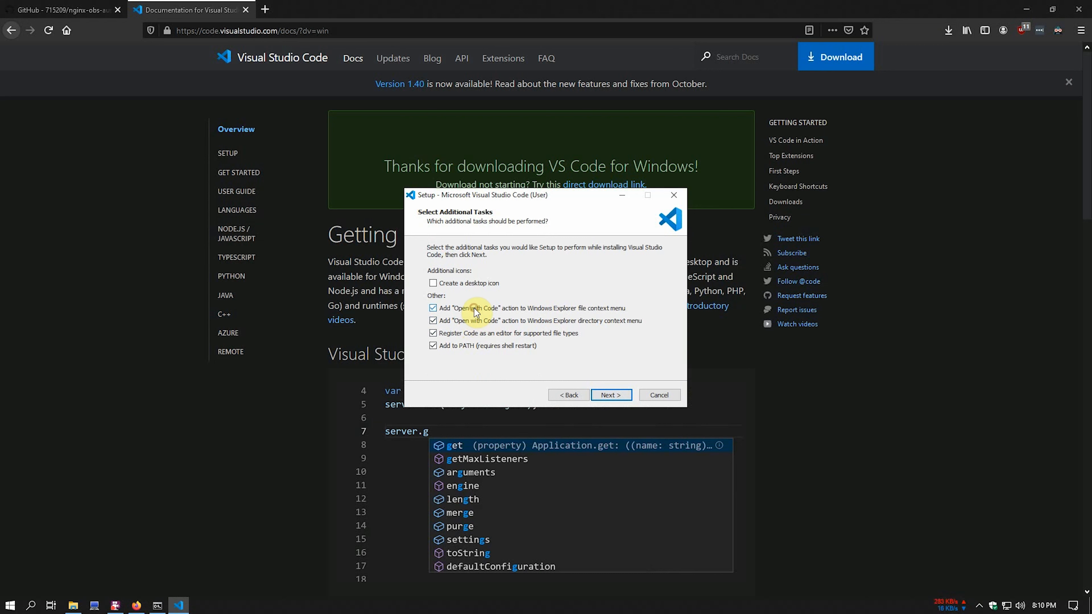
left_click(612, 395)
left_click(612, 395)
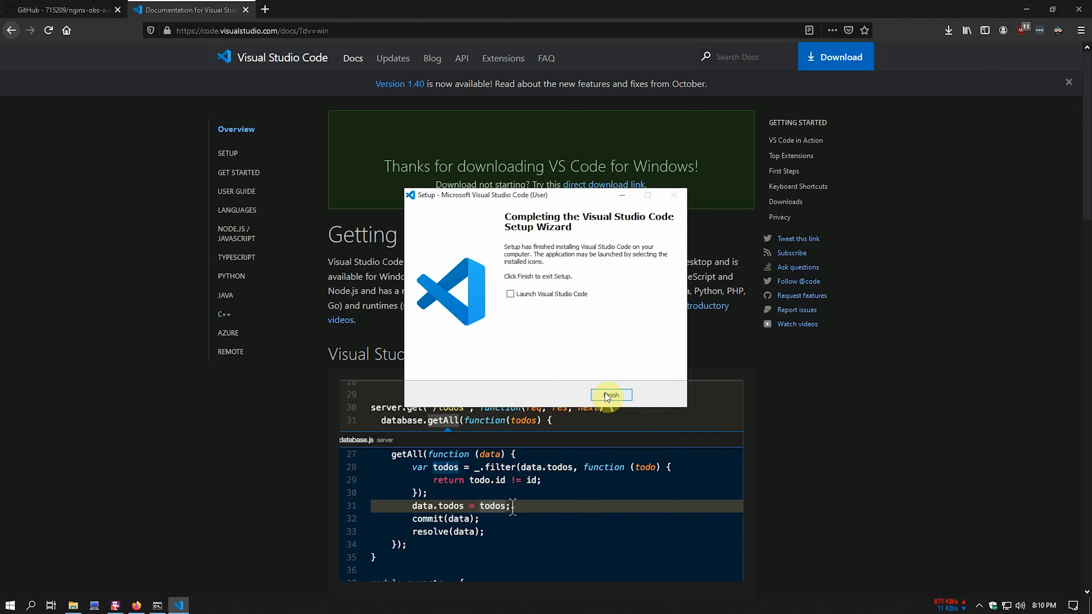
left_click(612, 396)
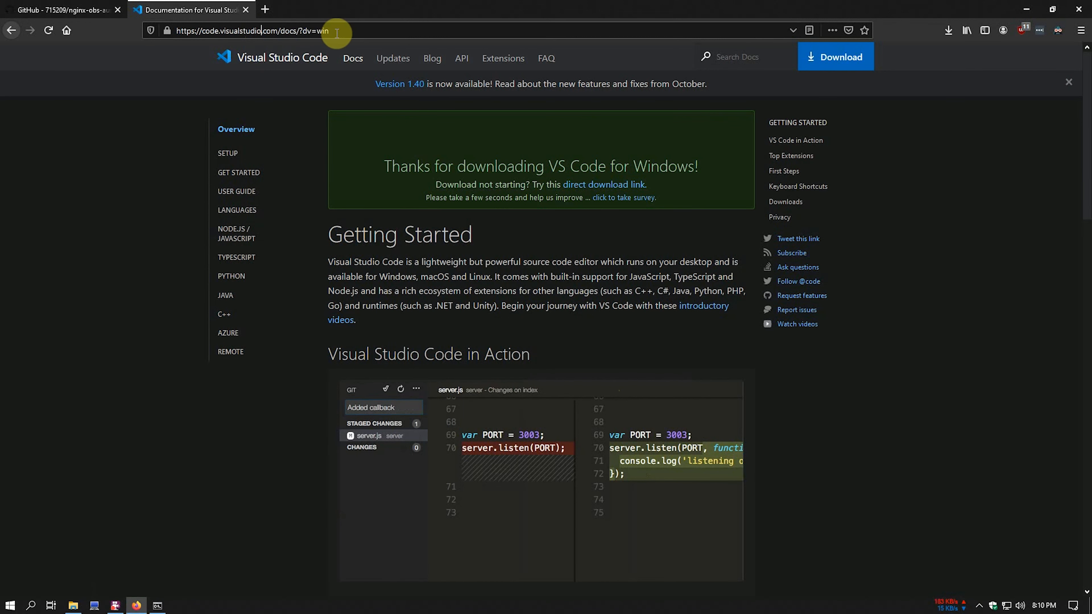
- Search 'vlc', download the VLC 3.0.8 64-bit Windows installer, and close the VLC tab
left_click(177, 31)
type("vlc")
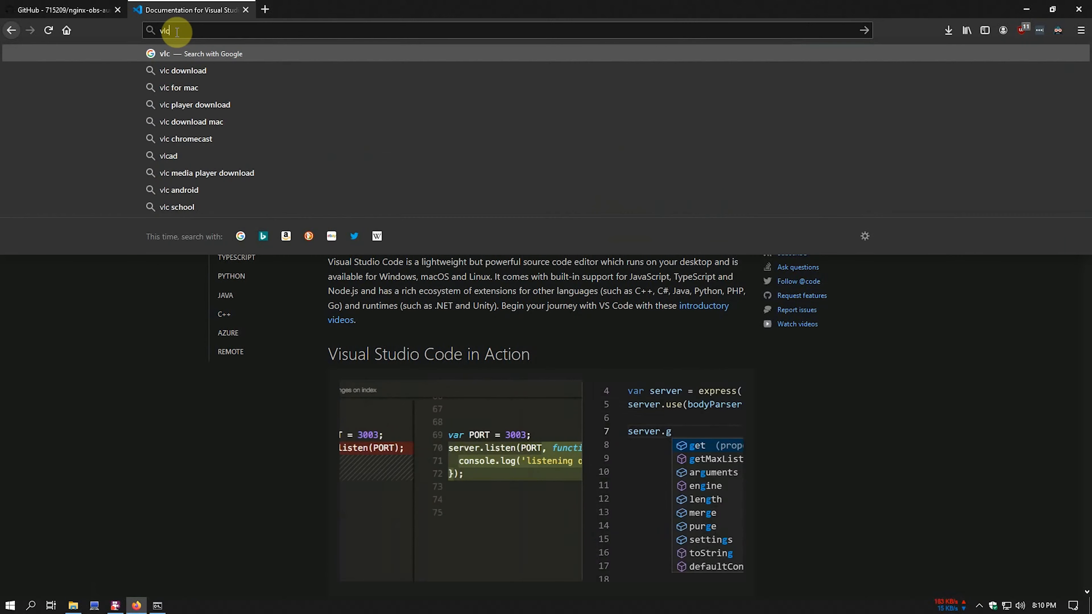
key("Return")
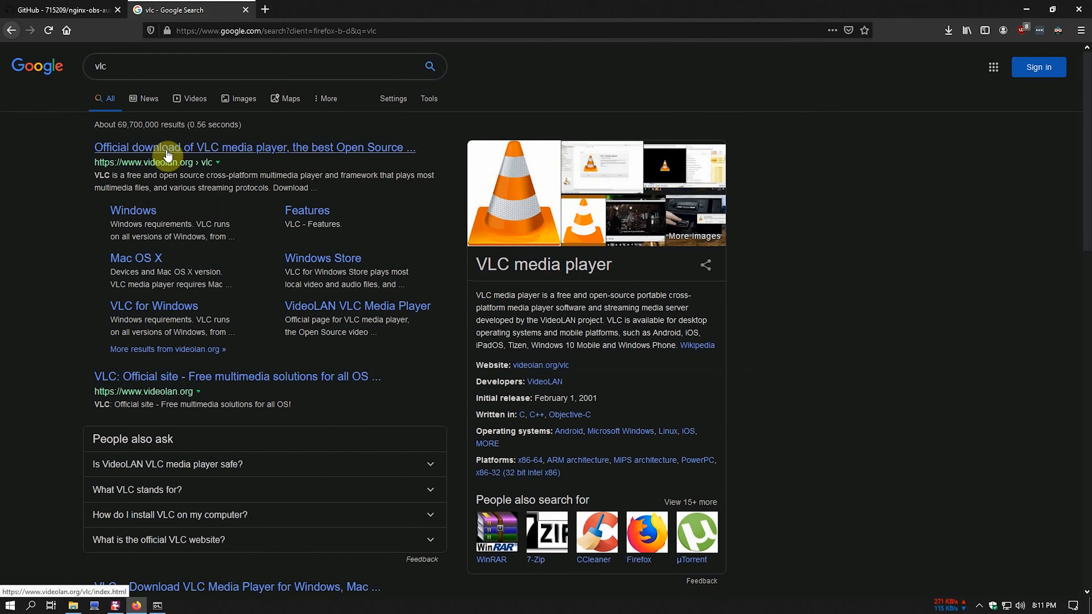
left_click(153, 212)
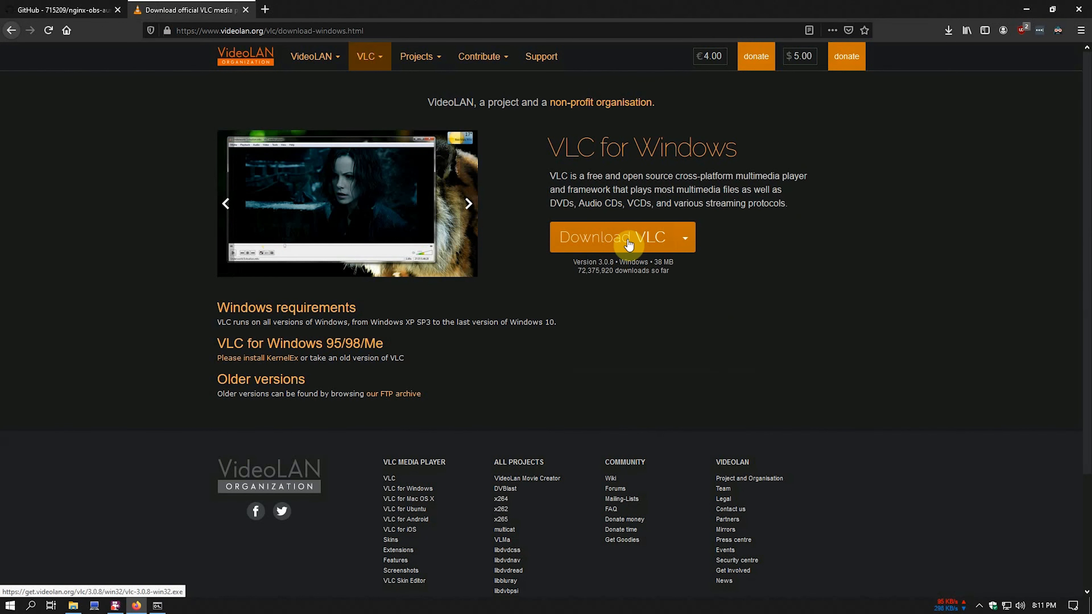
left_click(691, 240)
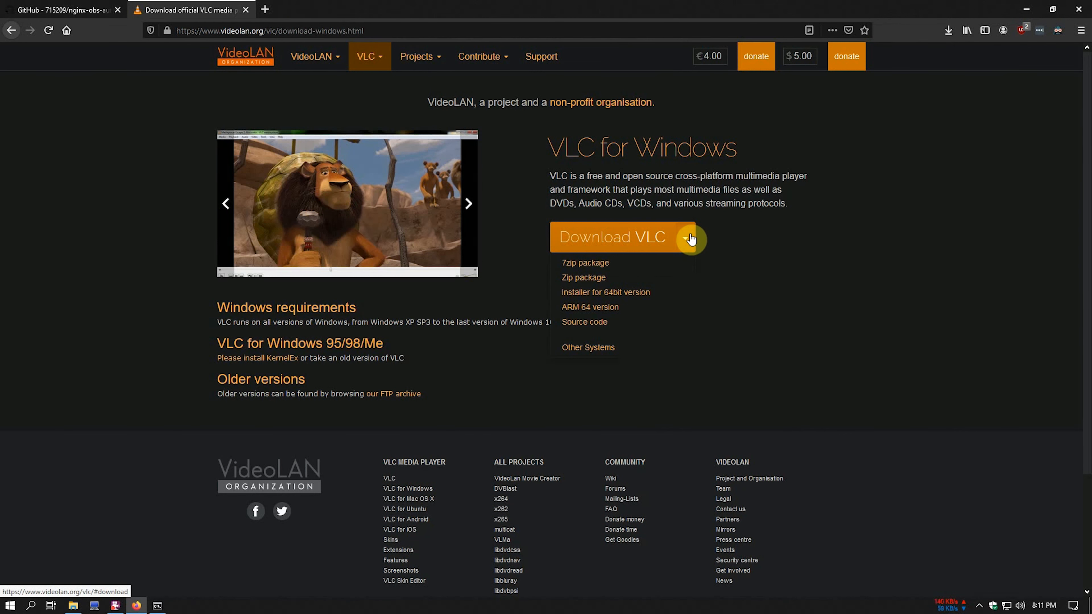
left_click(637, 300)
key("ctrl+w")
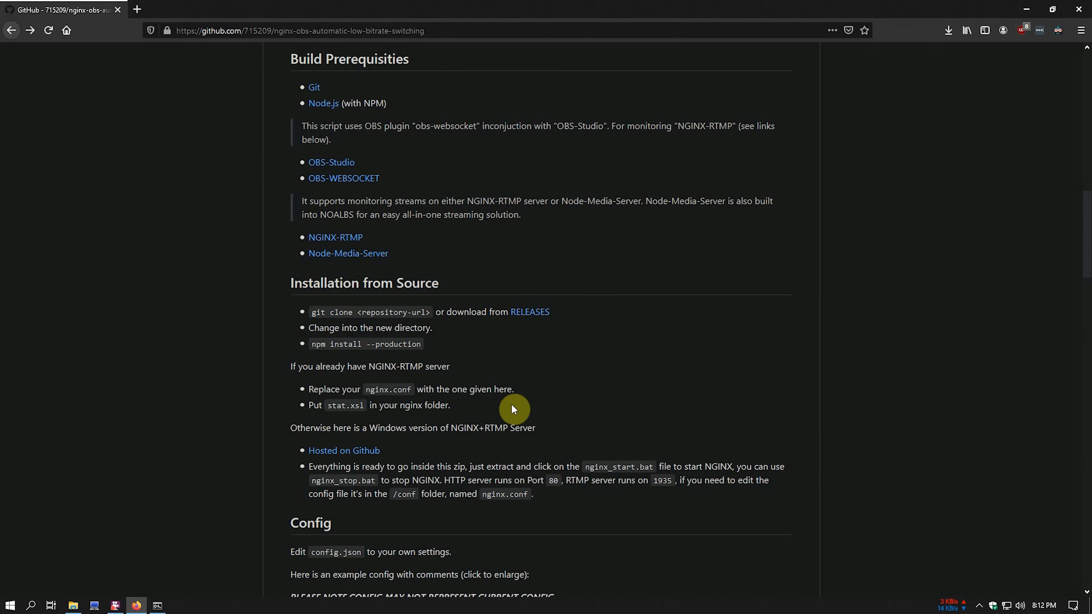
scroll(492, 378, "up", 15)
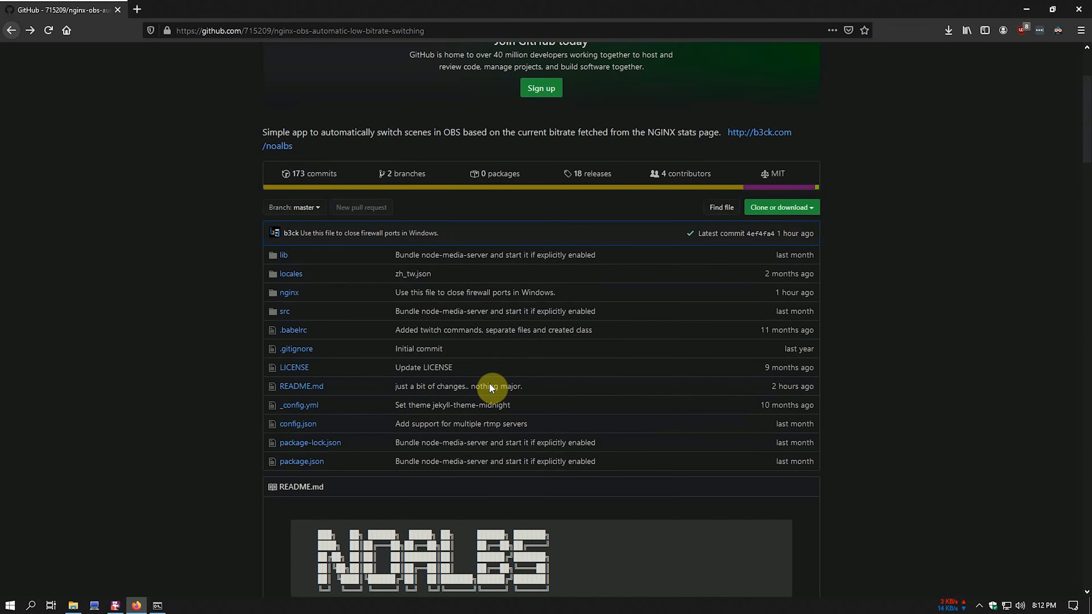
left_click(288, 297)
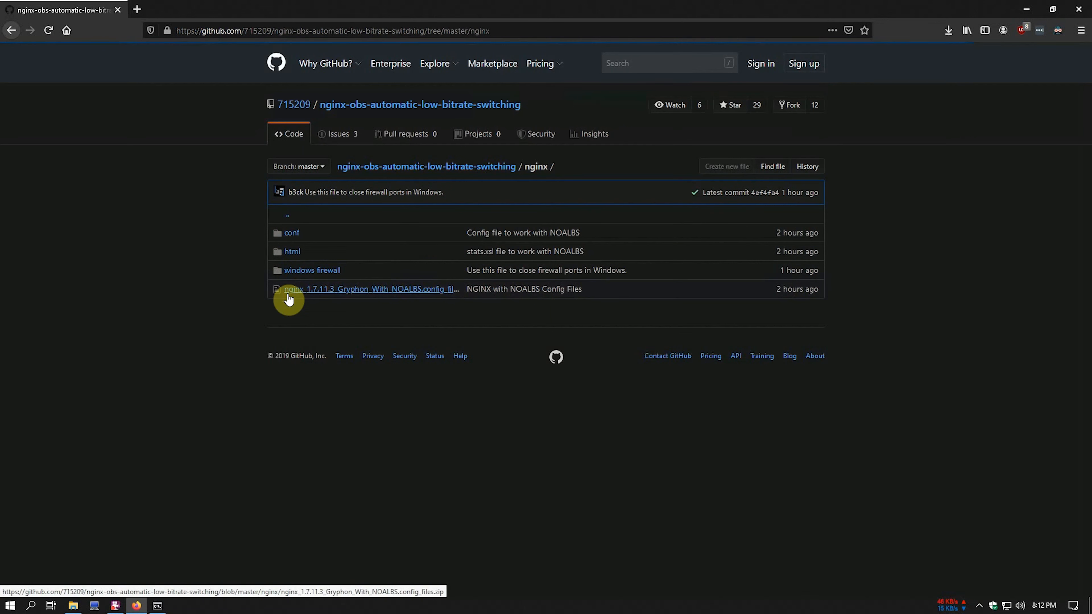
left_click(292, 234)
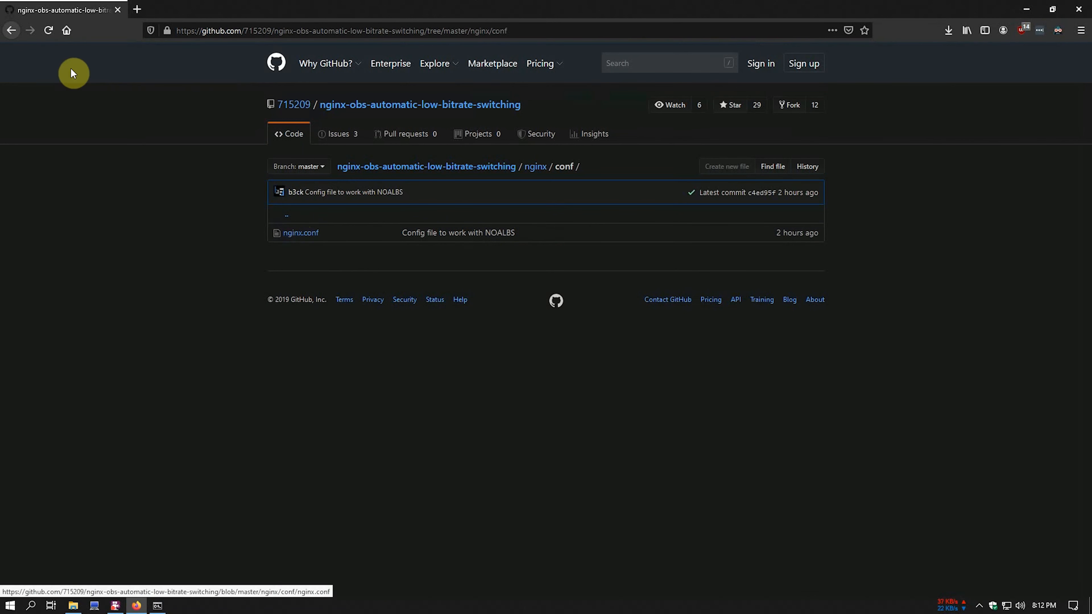
left_click(11, 30)
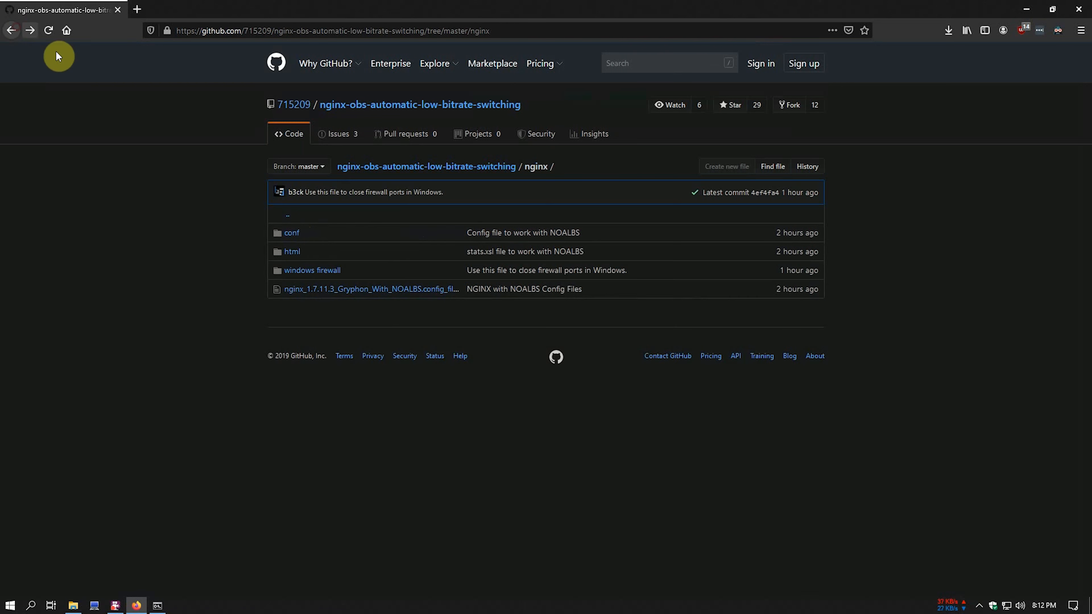
left_click(295, 253)
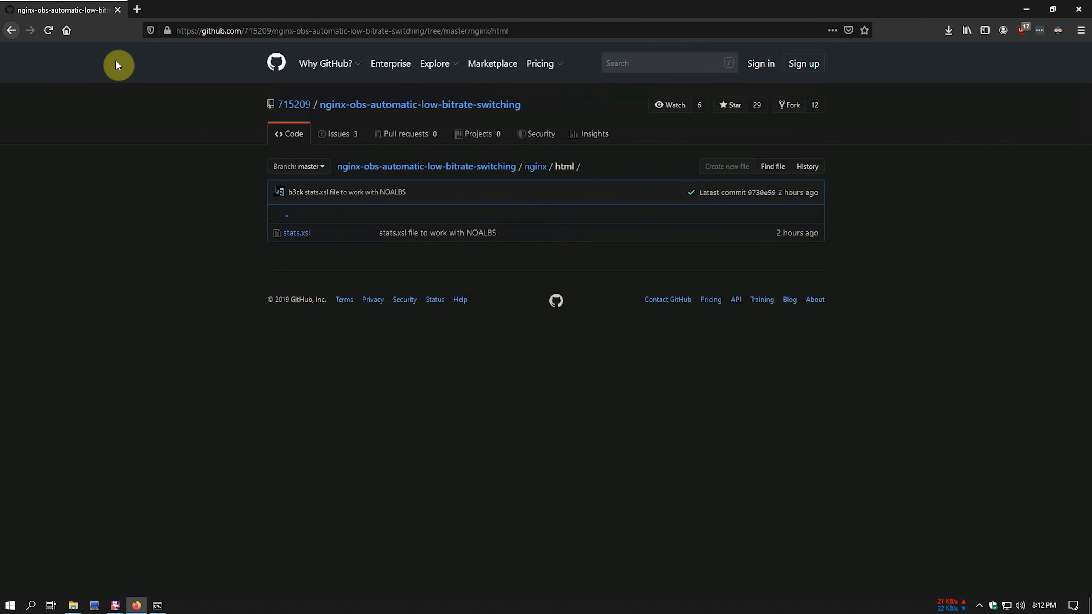
left_click(11, 31)
left_click(12, 31)
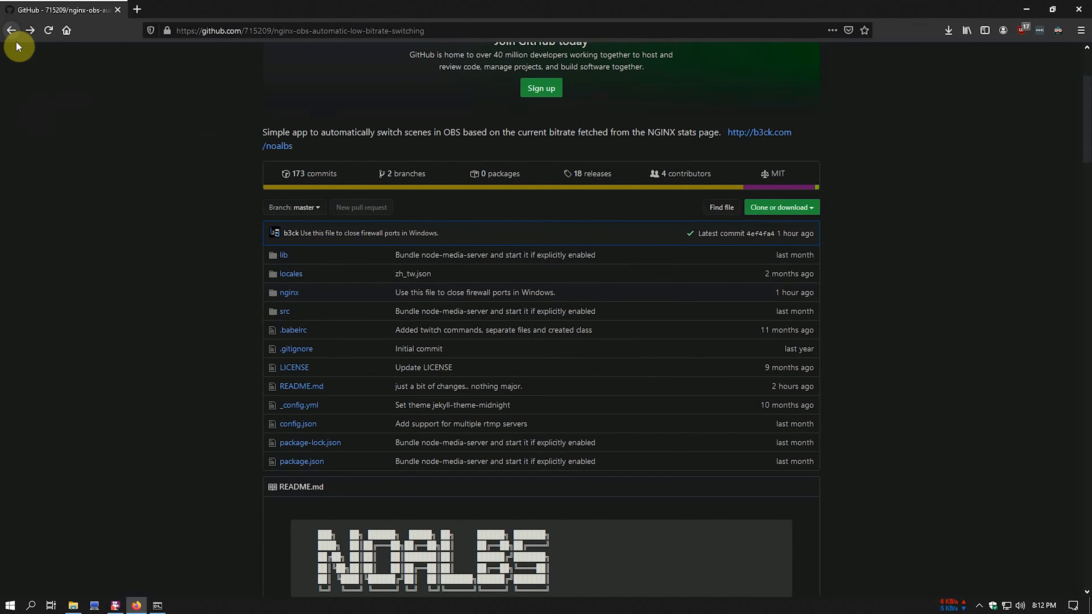
scroll(188, 385, "down", 10)
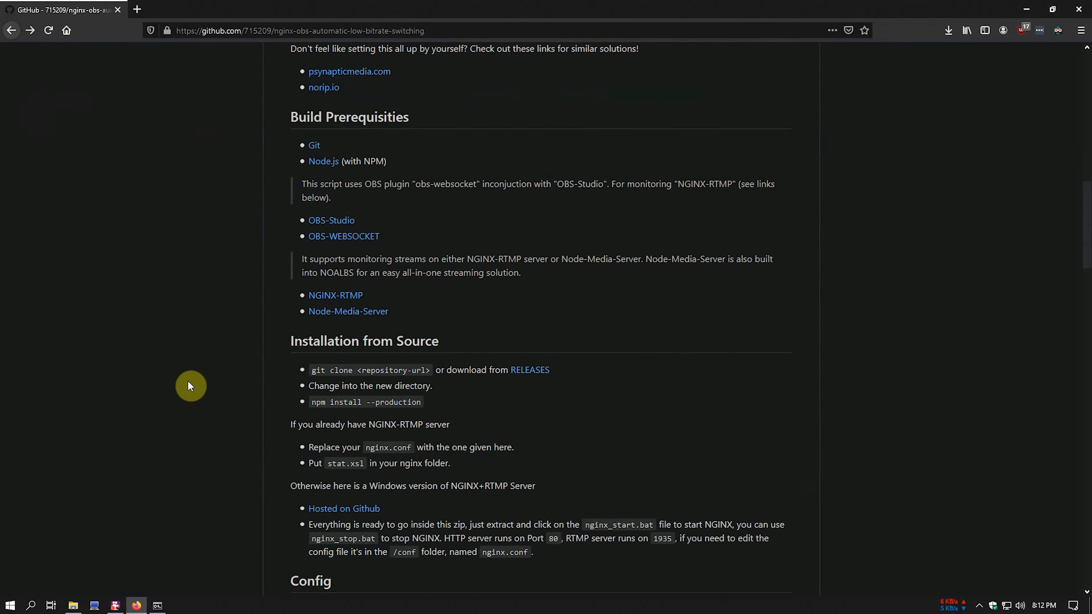
scroll(202, 398, "down", 3)
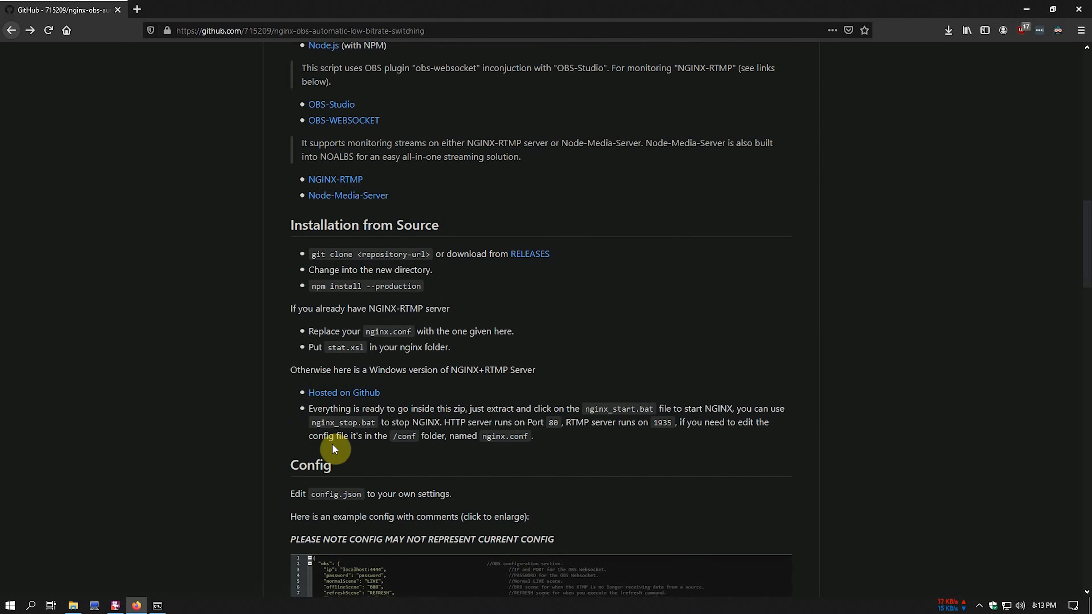
- Extract the nginx config zip in NOALBS\nginx and open the extracted folder to find start_nginx
left_click(73, 606)
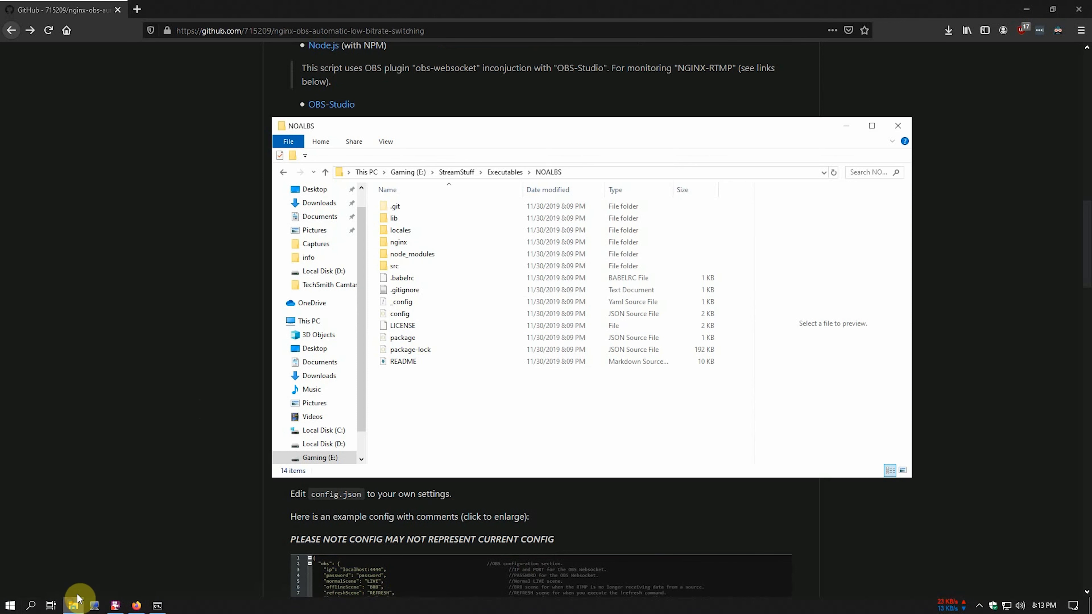
double_click(415, 242)
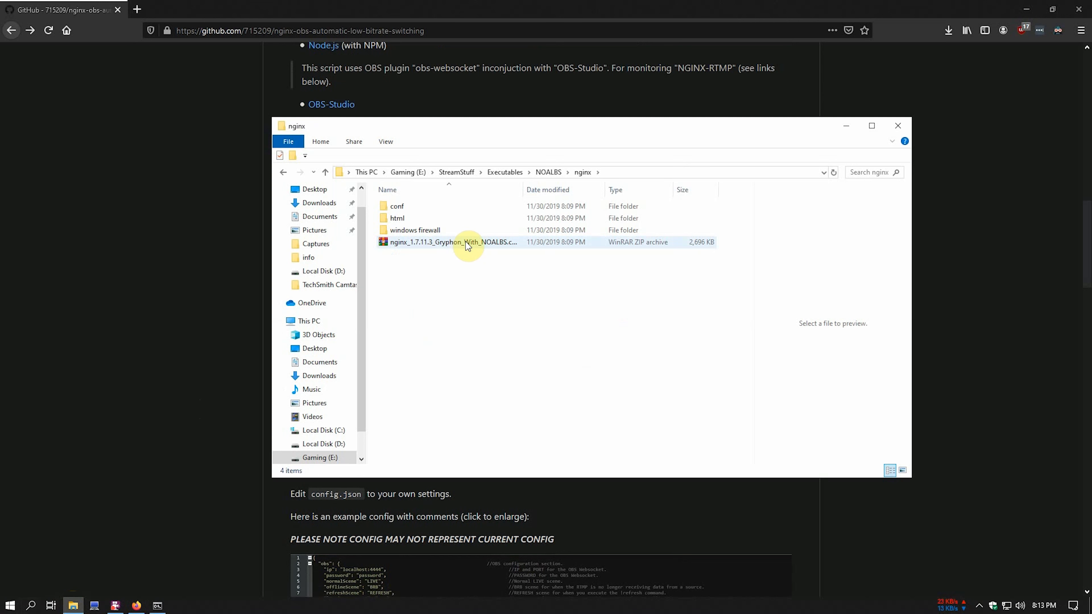
right_click(482, 244)
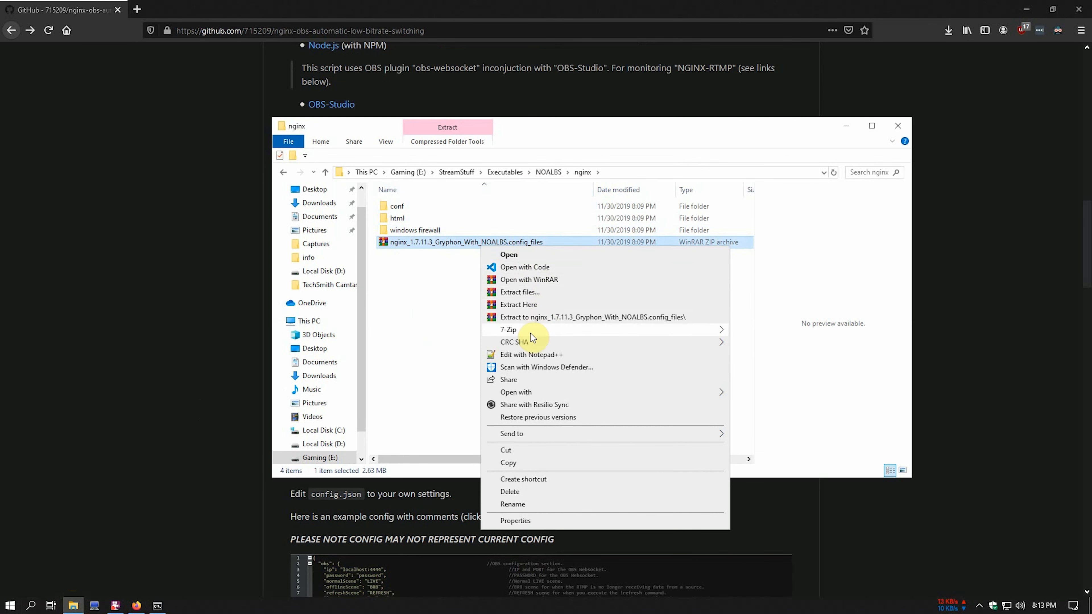
left_click(534, 321)
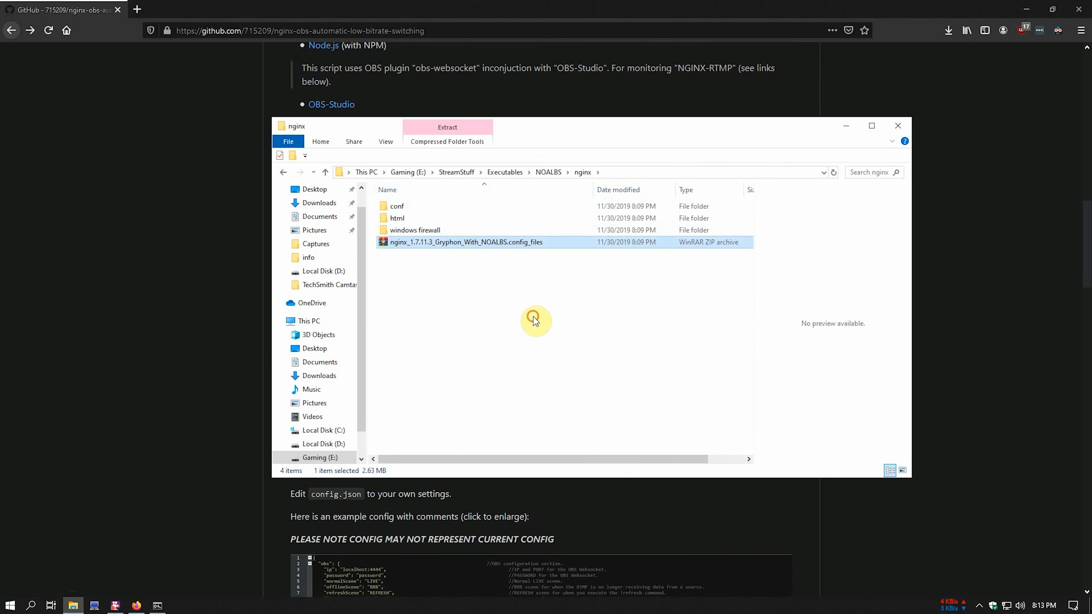
double_click(476, 234)
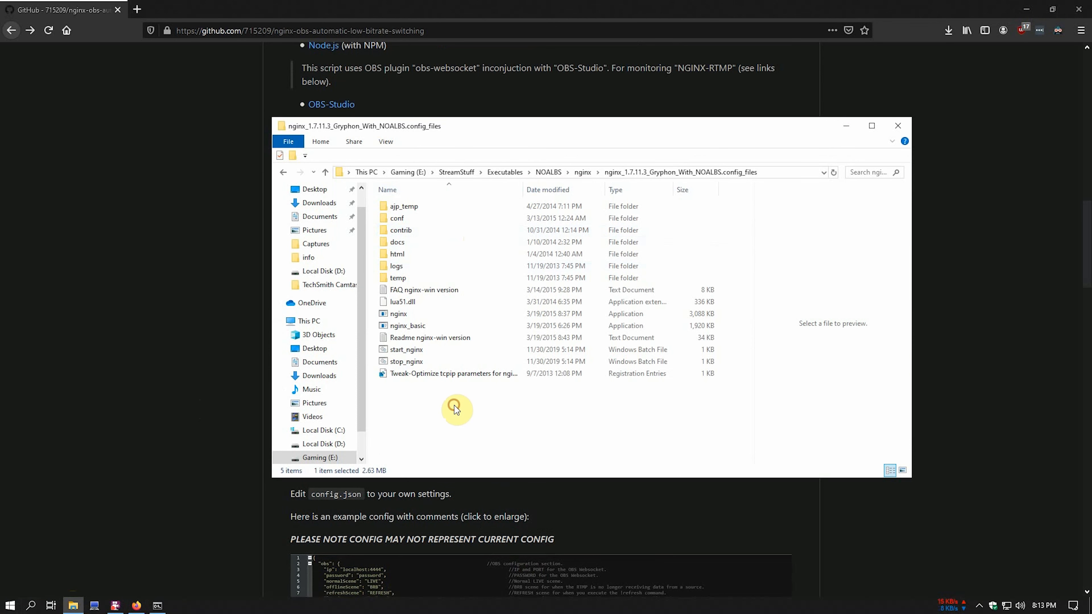
left_click_drag(491, 133, 661, 118)
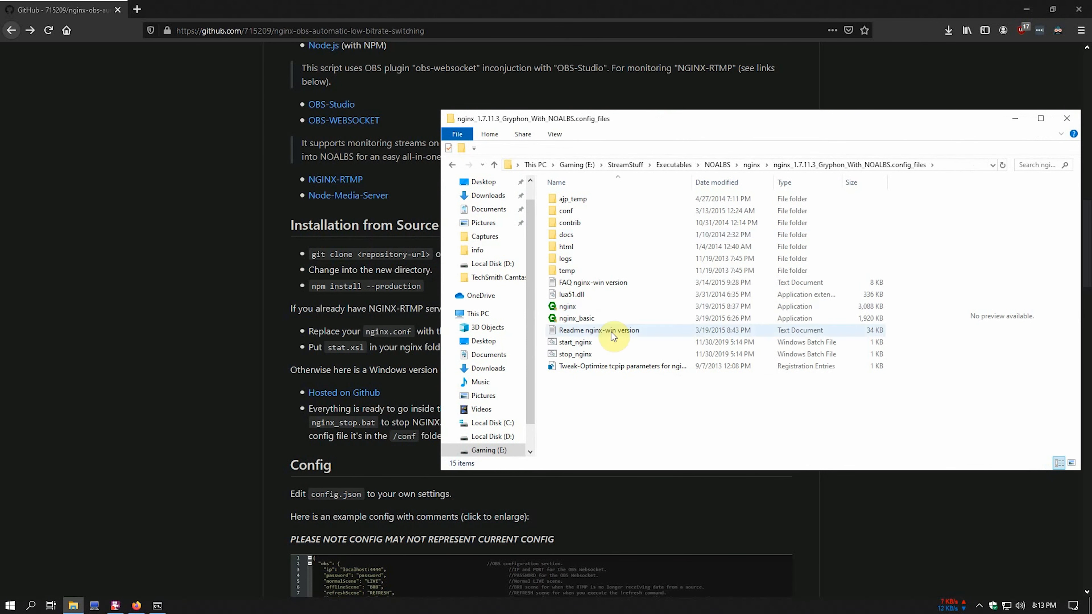
left_click(574, 343)
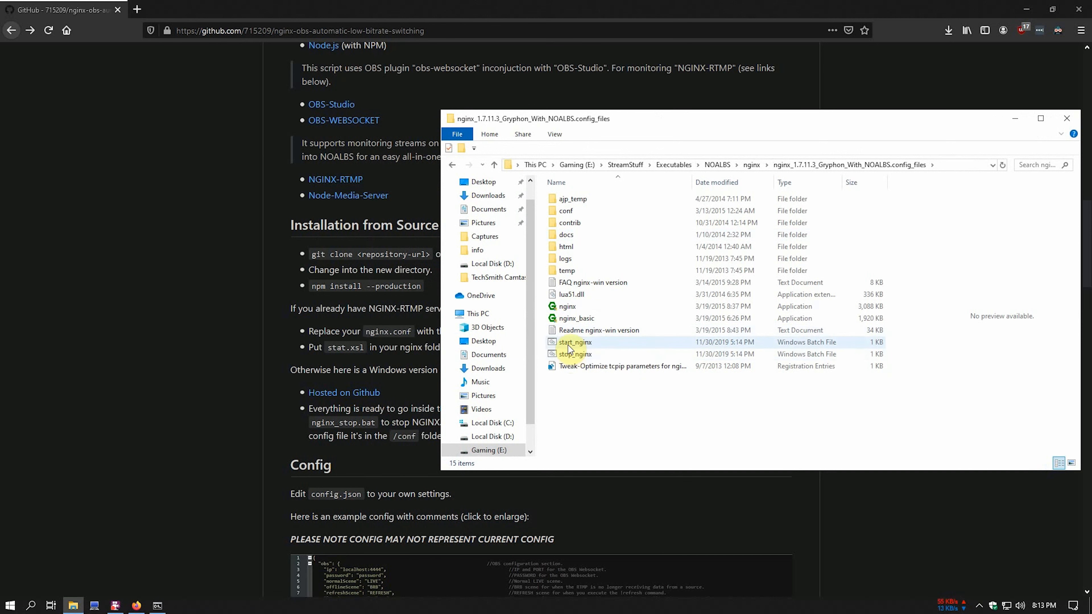
left_click(570, 355)
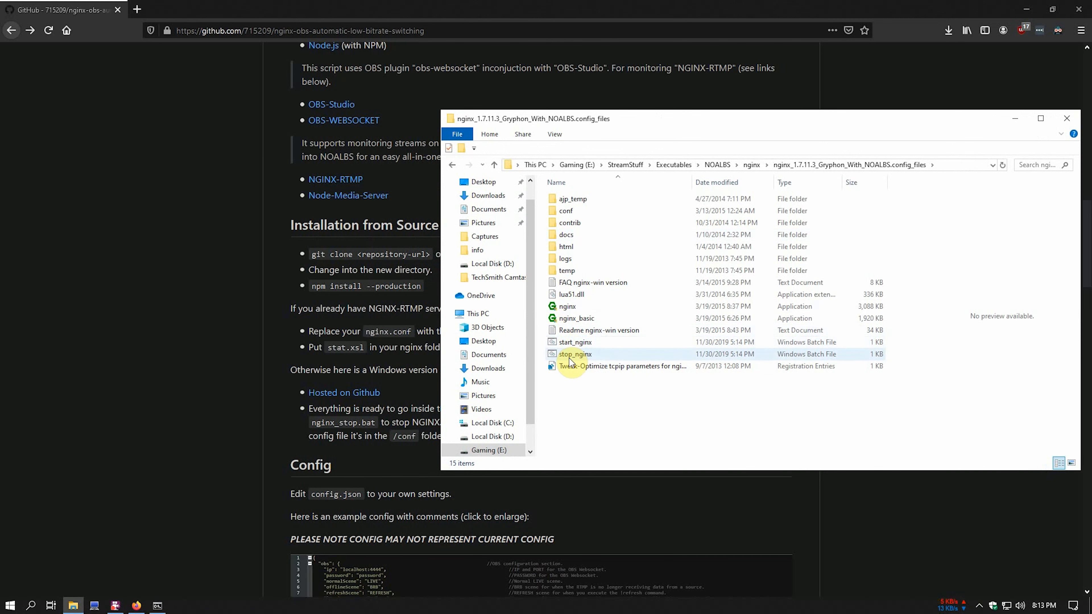
- Launch the nginx server by running start_nginx
left_click(572, 346)
left_click(580, 416)
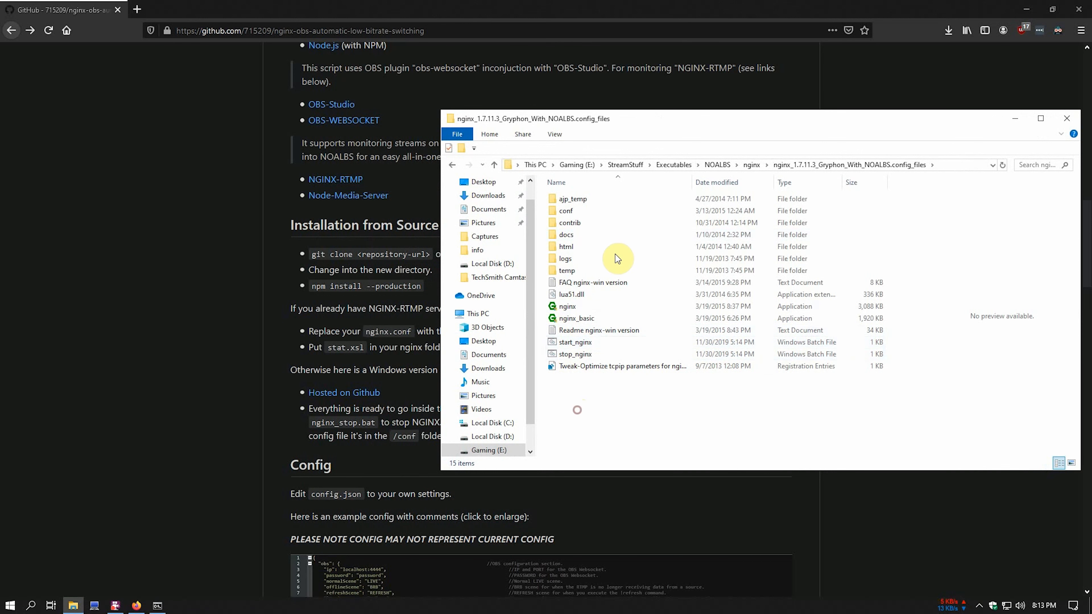
left_click_drag(633, 115, 677, 121)
double_click(618, 349)
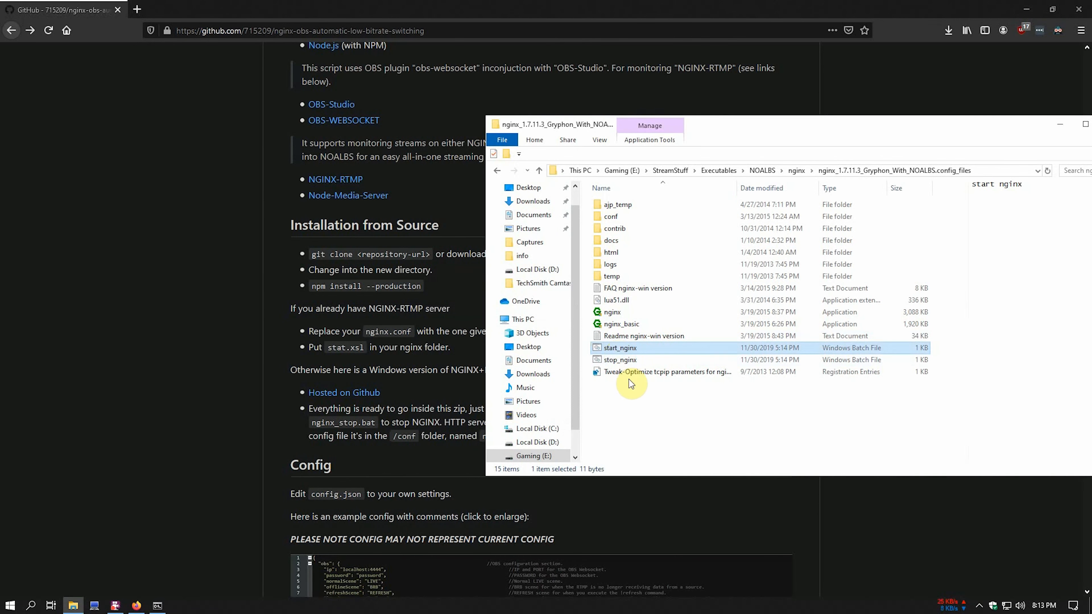
- Check the access and error logs, then return to the config files folder and GitHub page
double_click(613, 263)
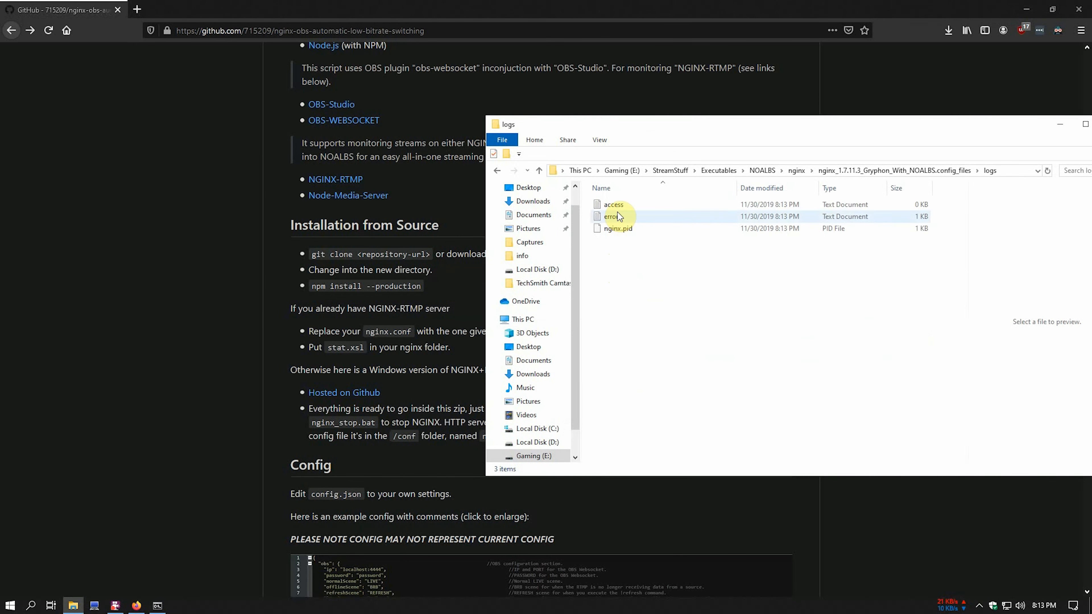
double_click(617, 205)
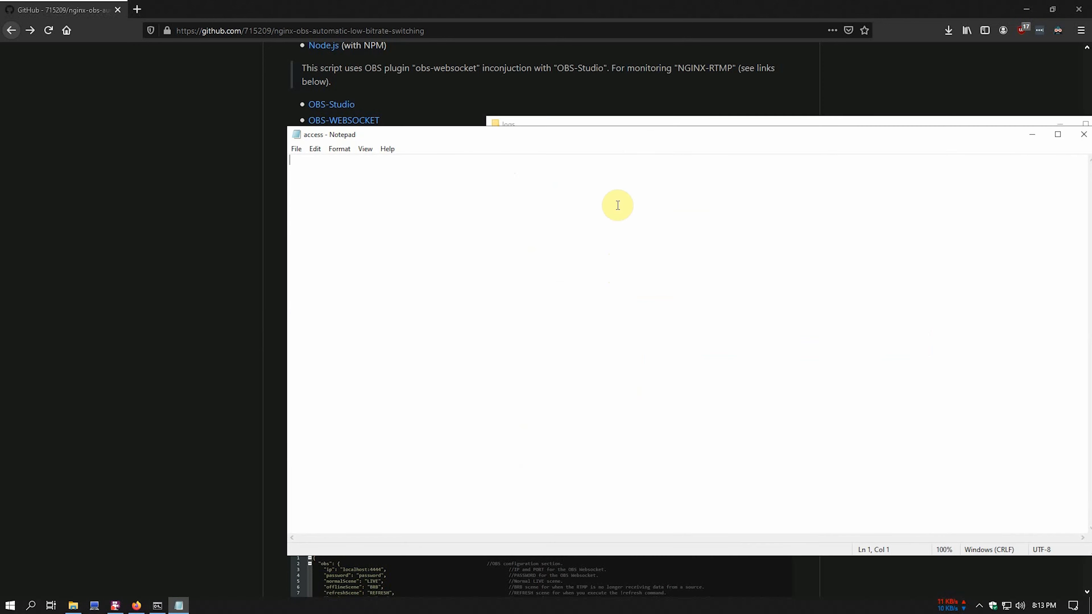
left_click(1084, 134)
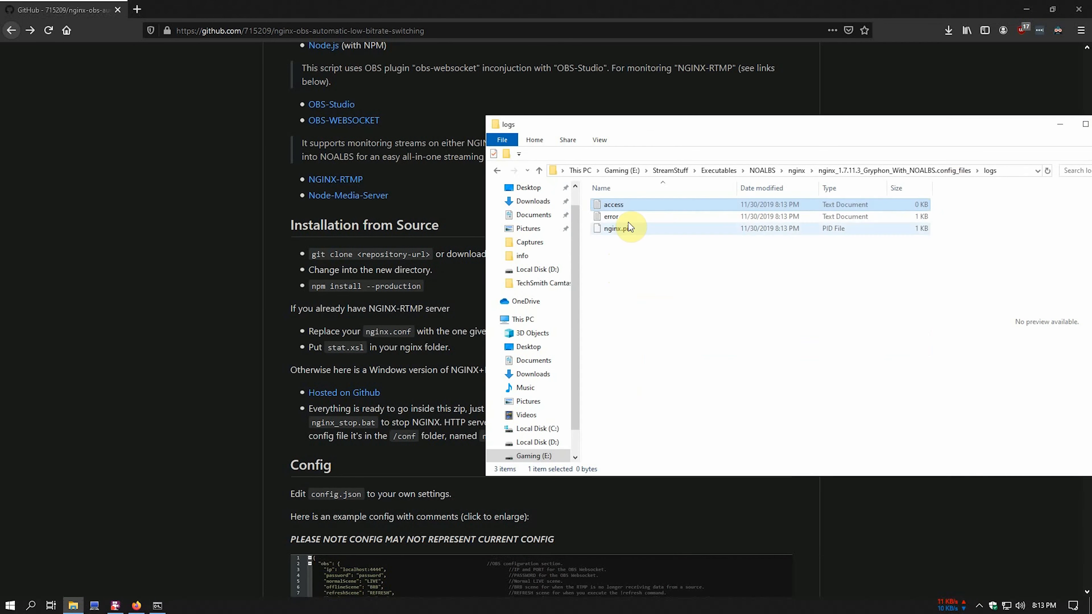
double_click(616, 219)
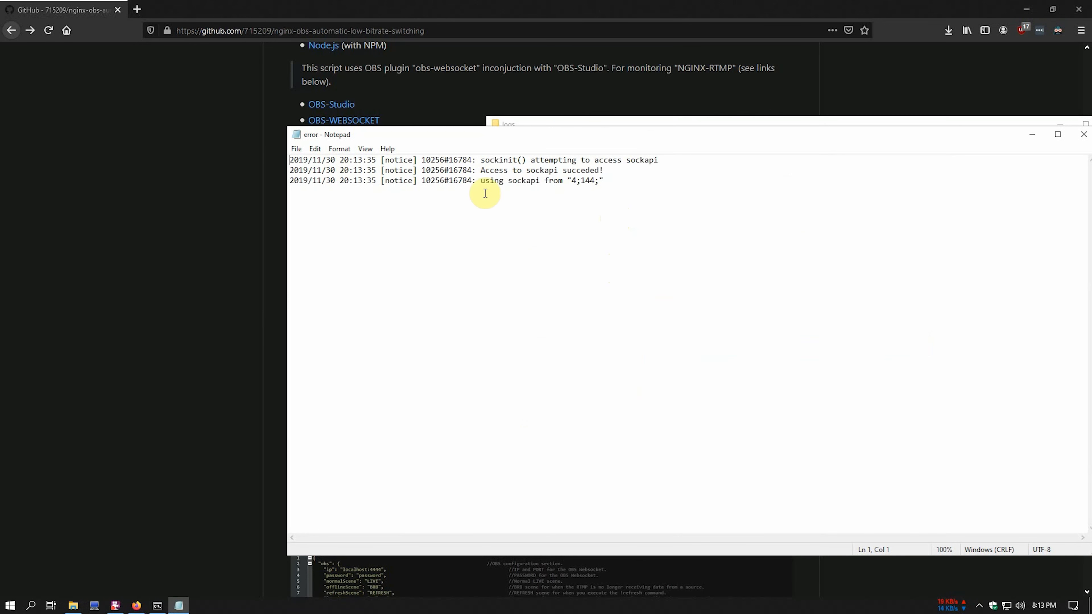
left_click(1084, 134)
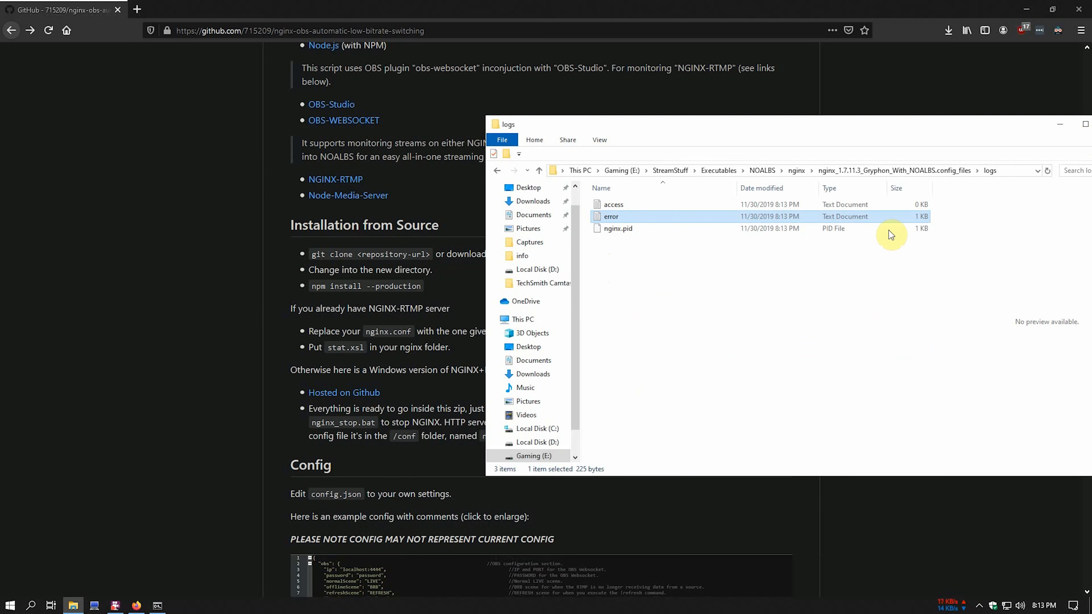
left_click(540, 171)
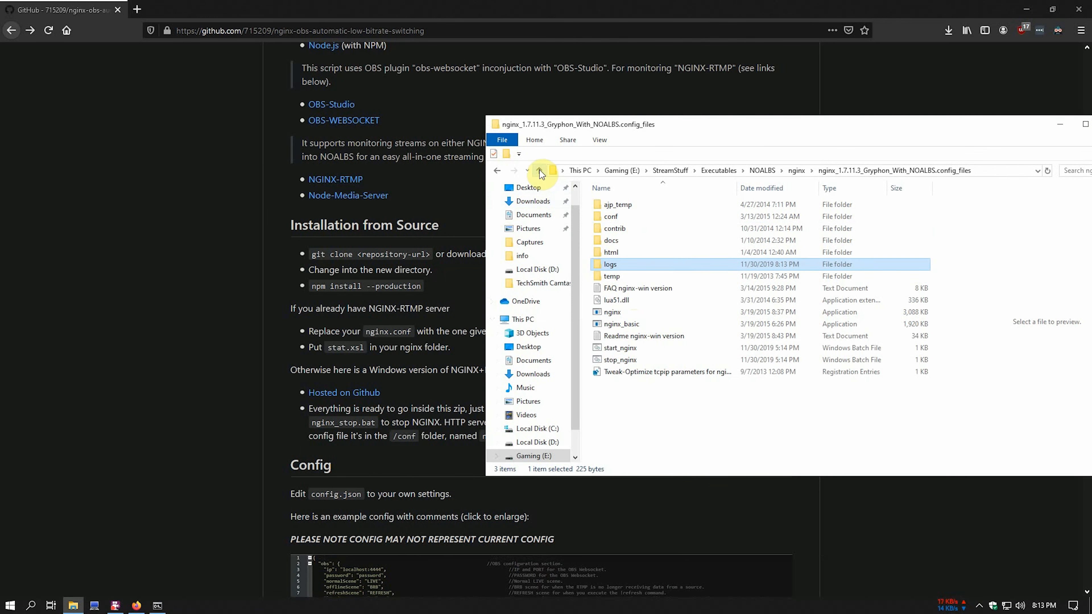
left_click(607, 405)
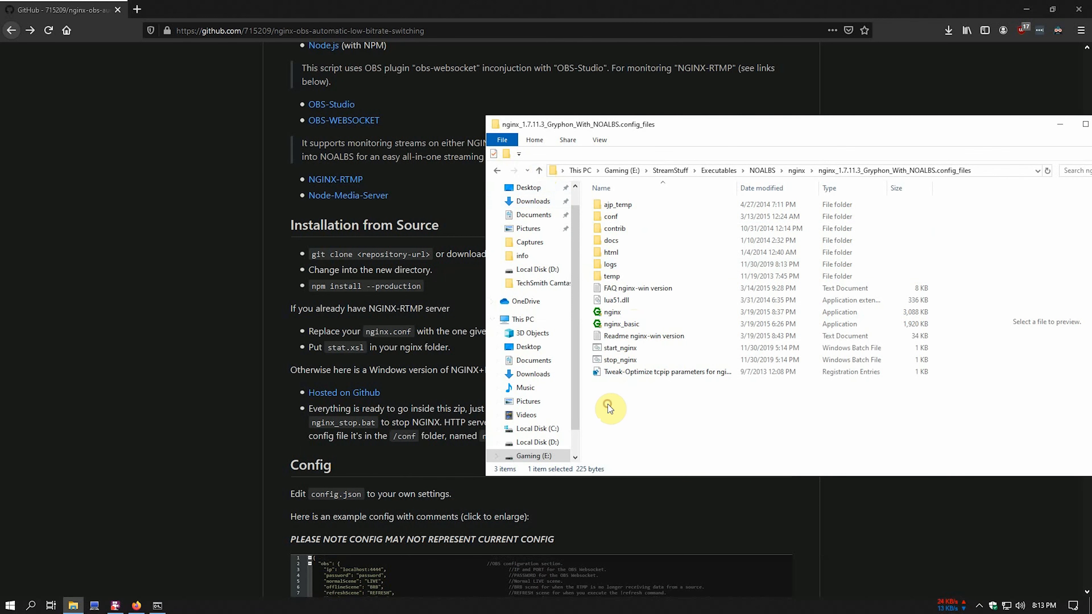
left_click(435, 372)
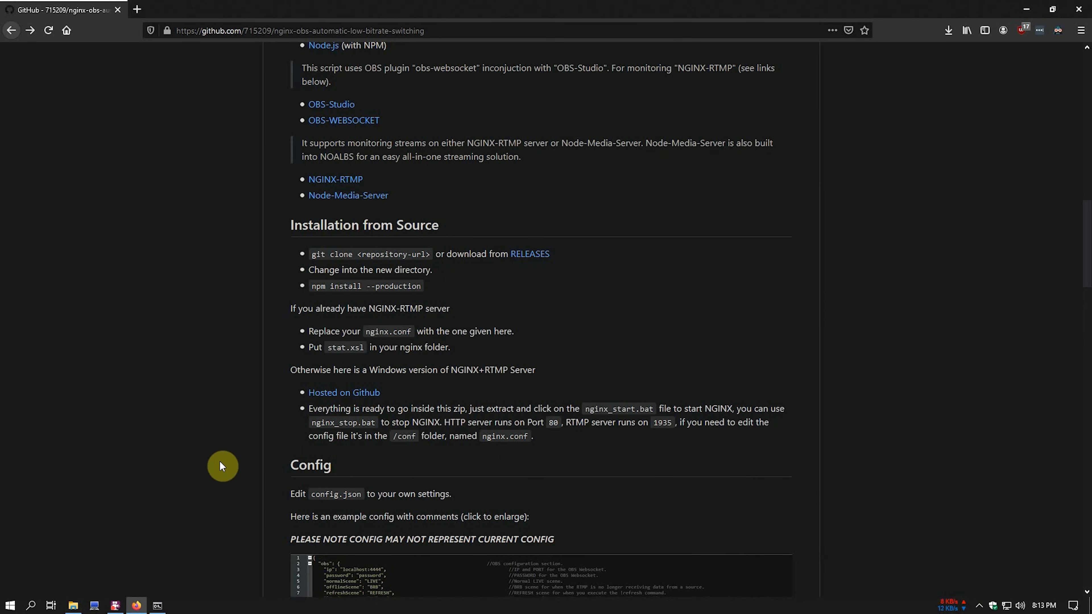
- Go up two levels from the config files folder to NOALBS and open config.json in VS Code
left_click(73, 605)
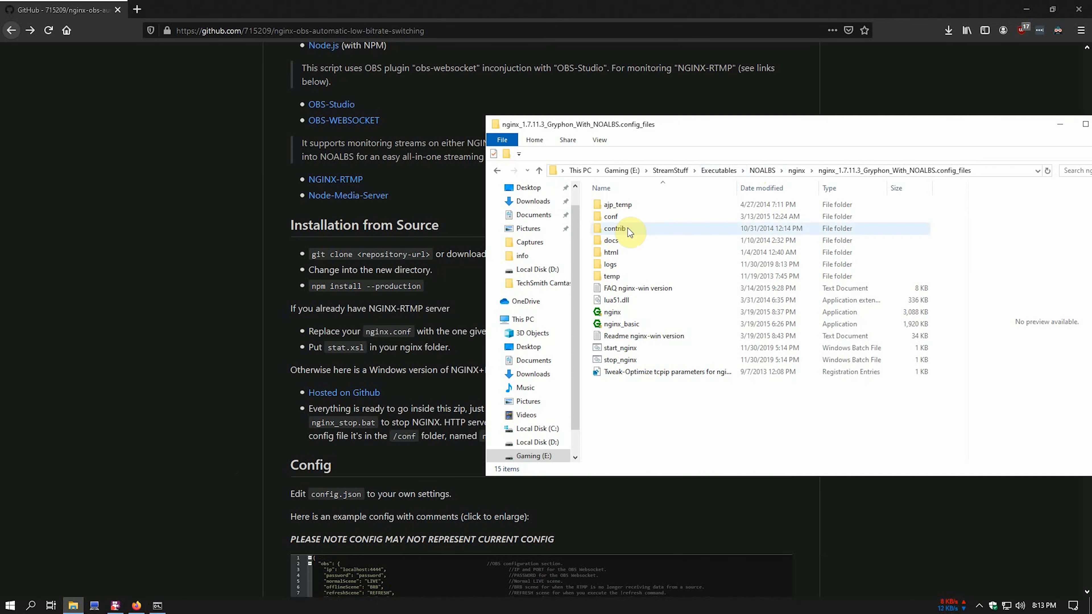
left_click(539, 171)
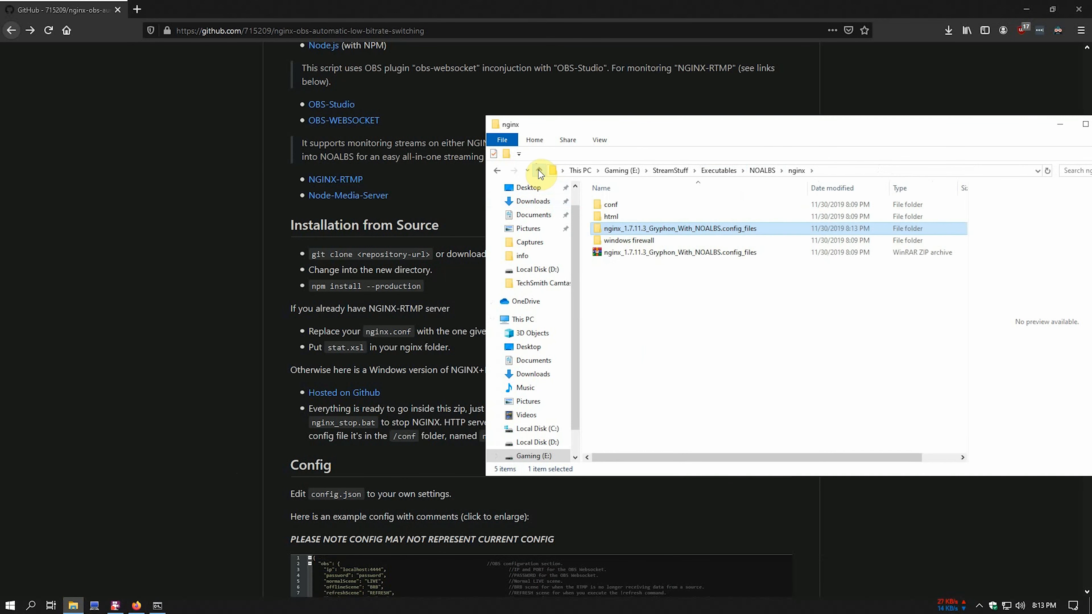
left_click(538, 170)
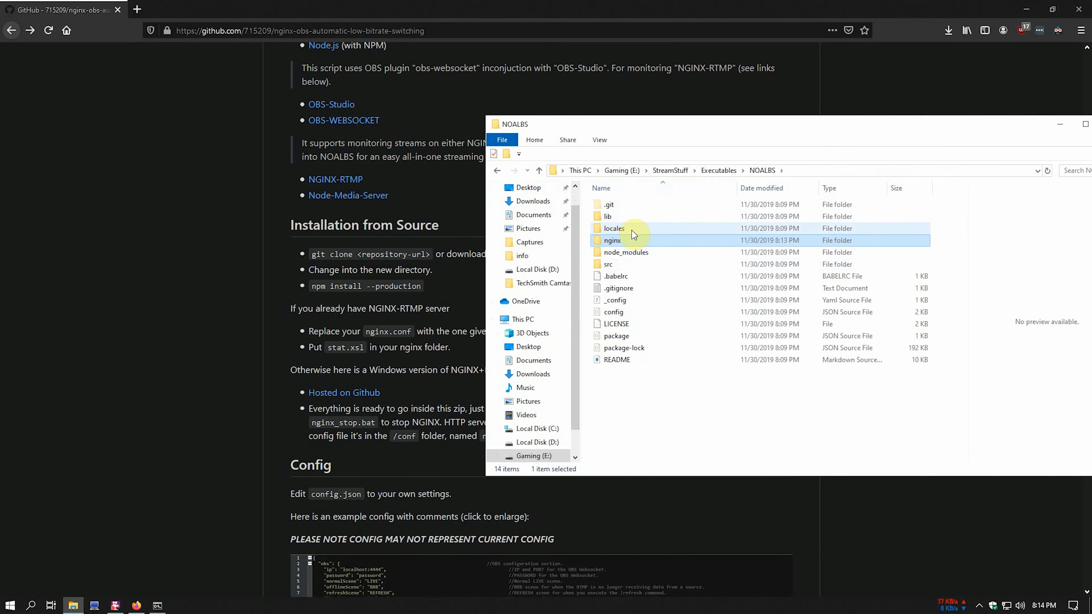
double_click(618, 312)
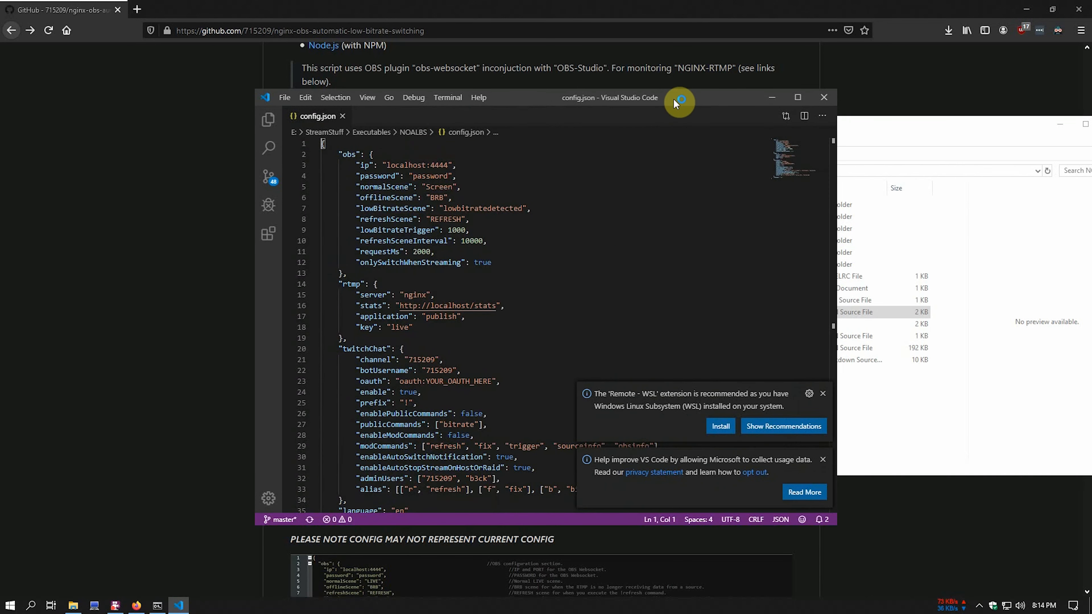
- Maximize VS Code, then set the OBS password, normalScene to LIVE and lowBitrateScene to LOW
left_click_drag(673, 98, 903, 105)
double_click(910, 105)
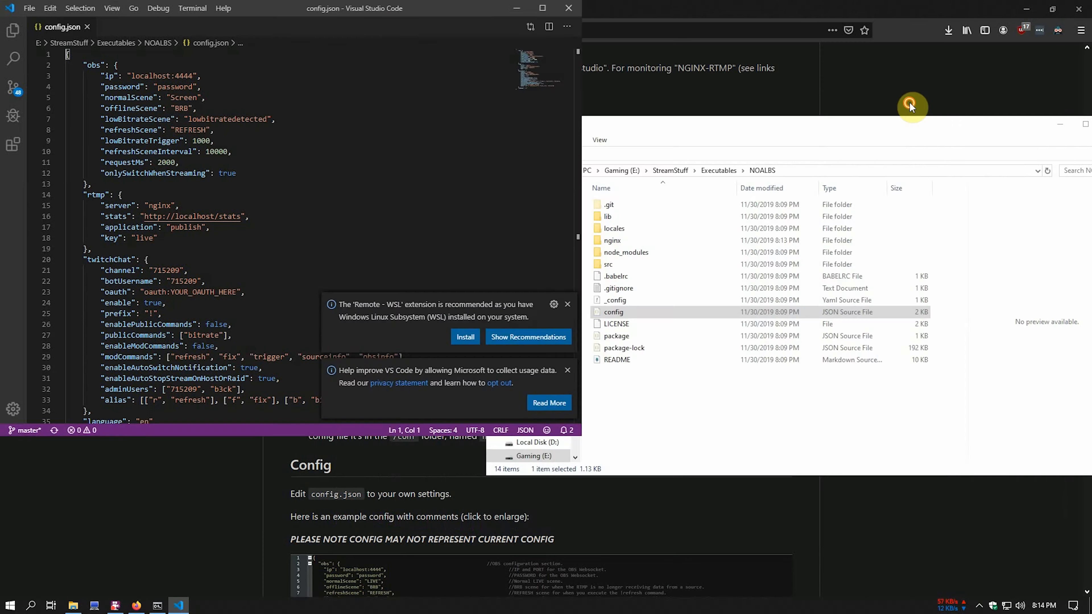
double_click(176, 87)
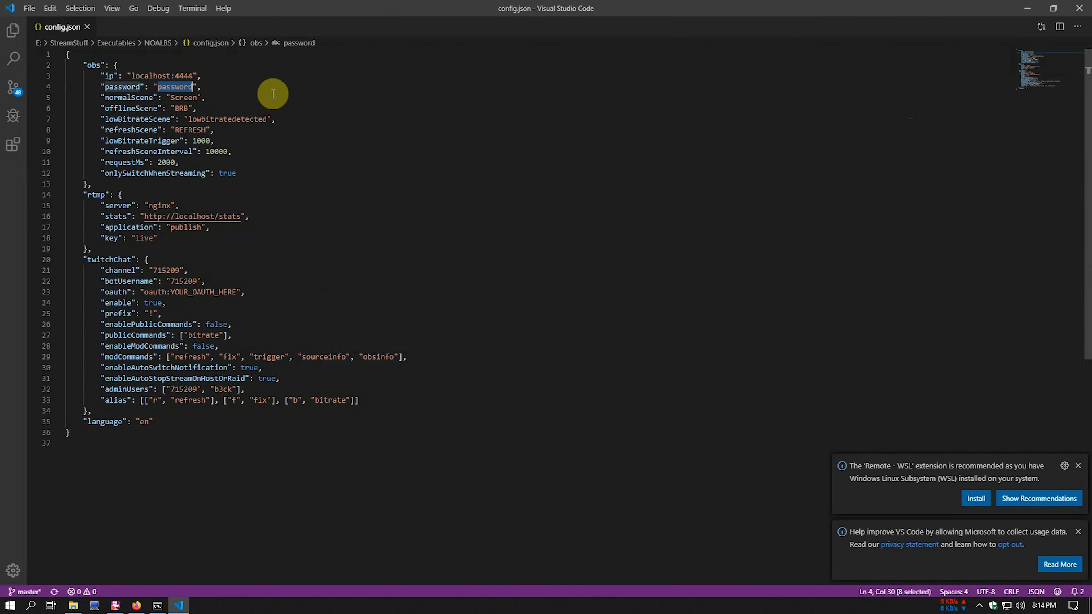
type("Password")
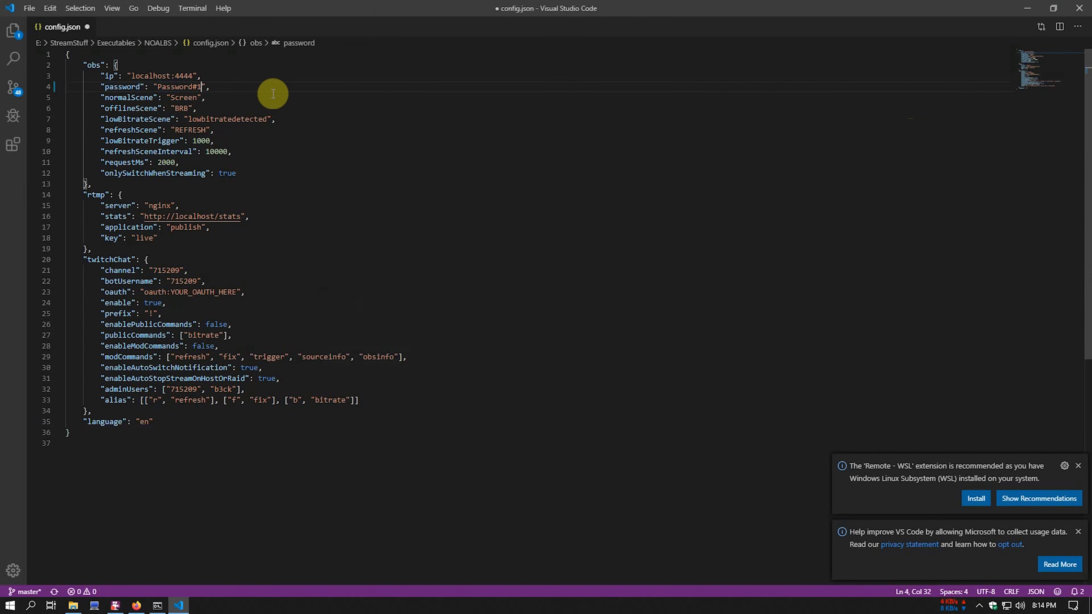
double_click(184, 98)
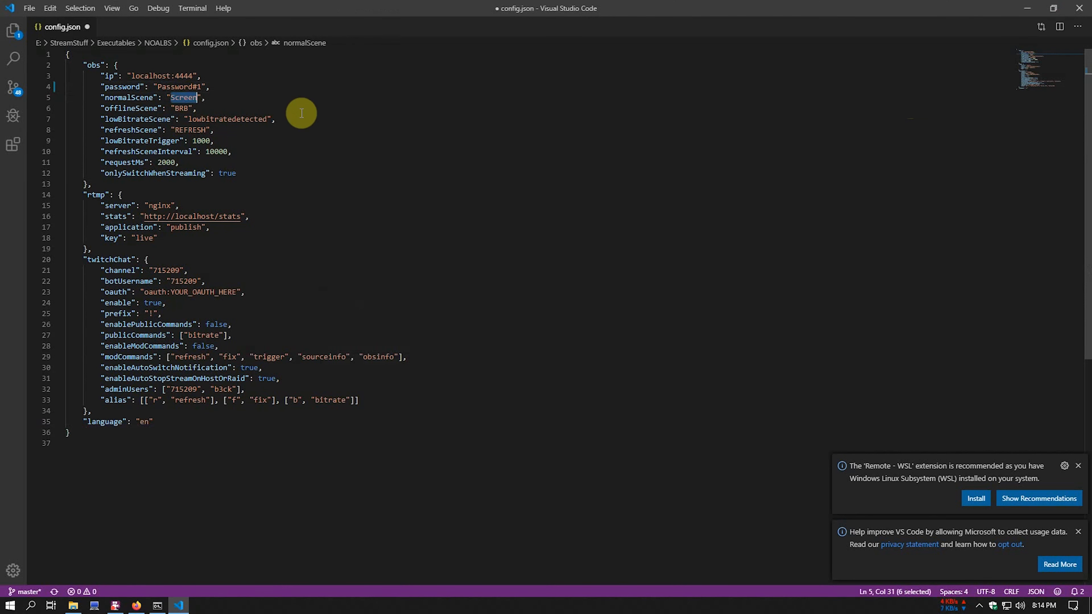
type("LIVE")
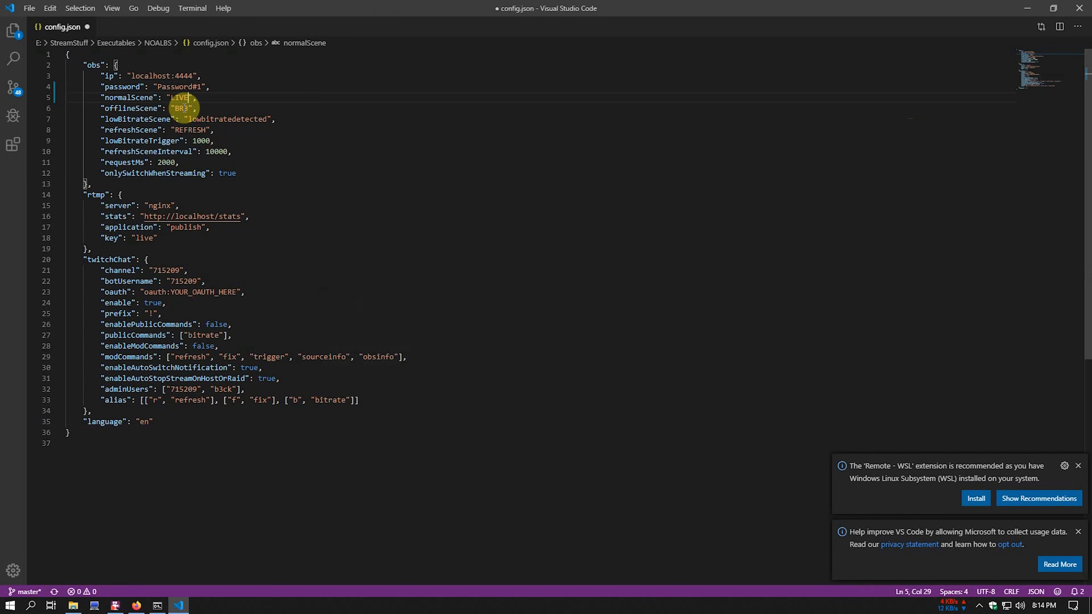
double_click(227, 119)
type("L")
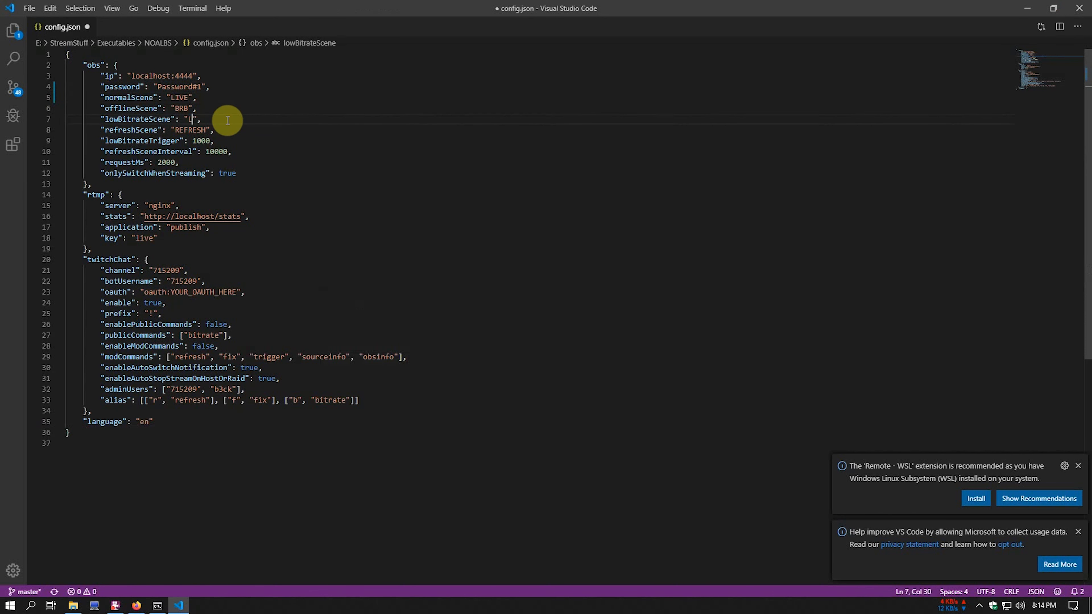
type("OW")
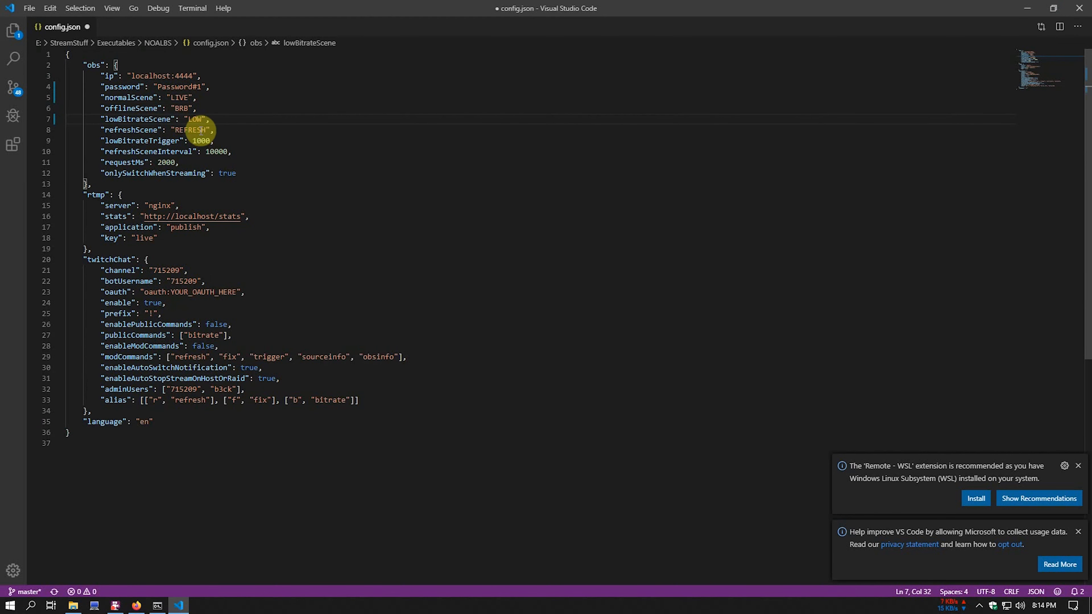
- Set lowBitrateTrigger to 800, refreshSceneInterval to 3000 and onlySwitchWhenStreaming to false
double_click(201, 140)
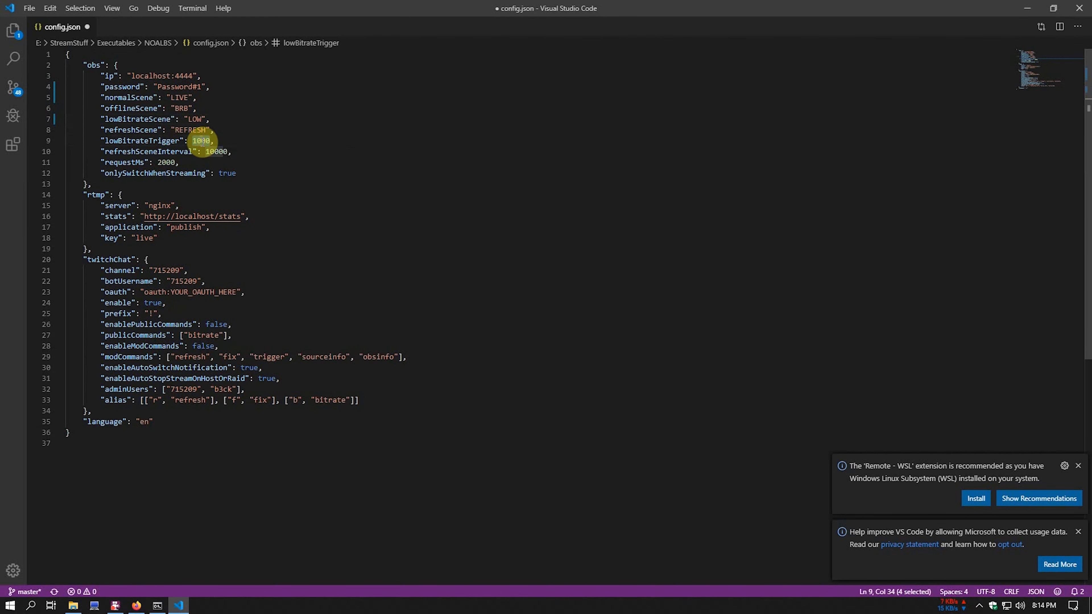
type("800")
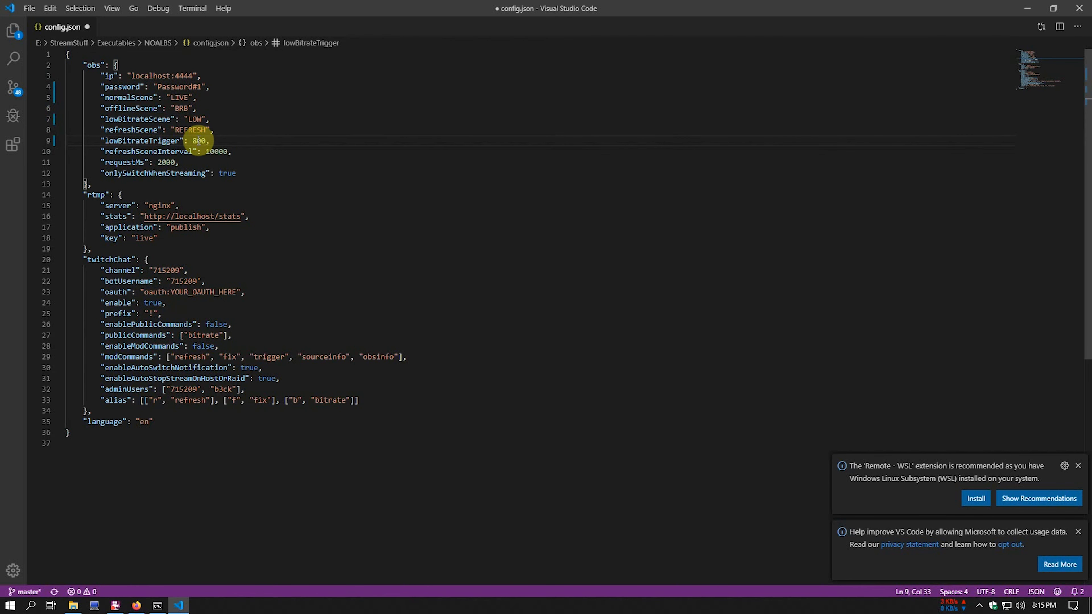
left_click(215, 151)
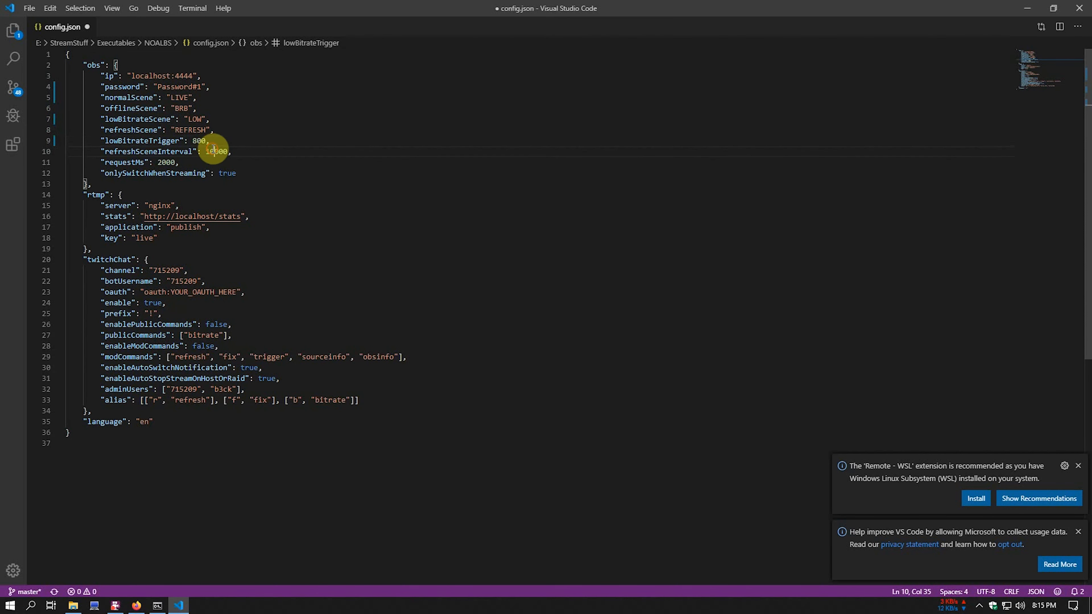
key("BackSpace")
key("BackSpace")
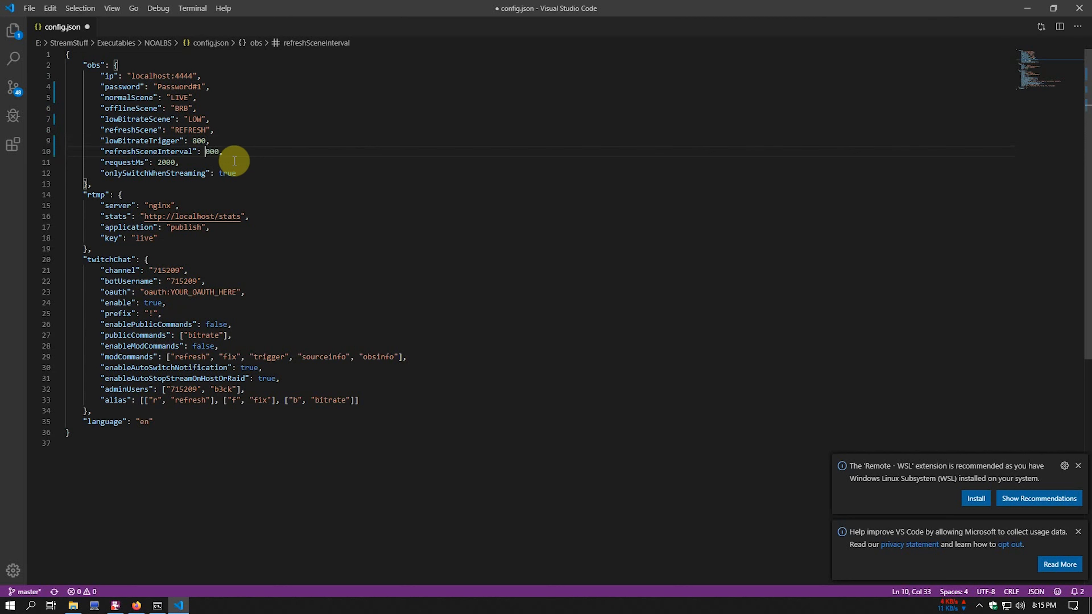
type("3")
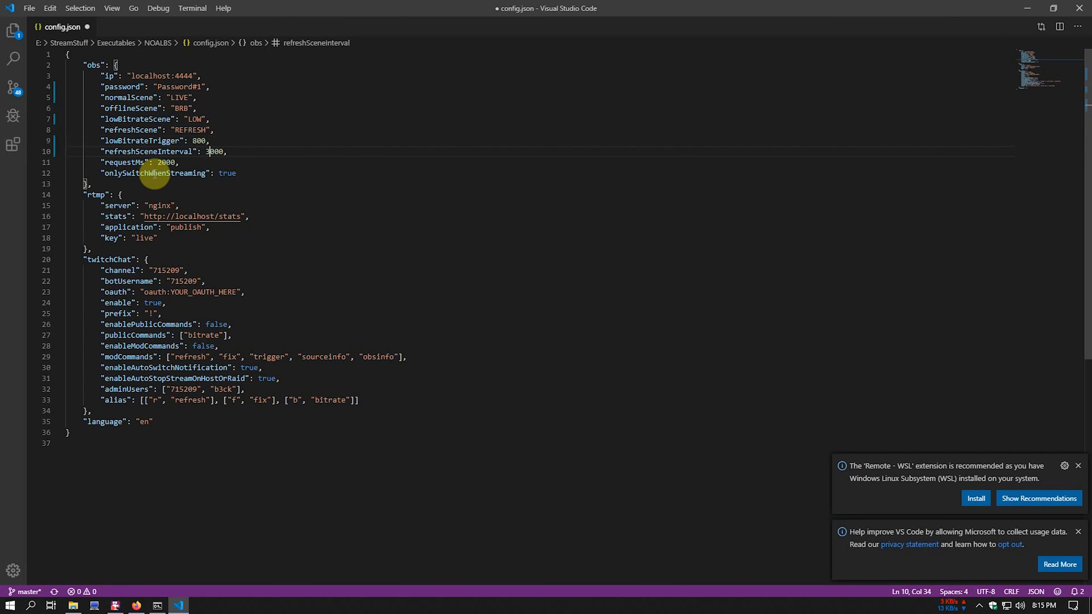
double_click(227, 173)
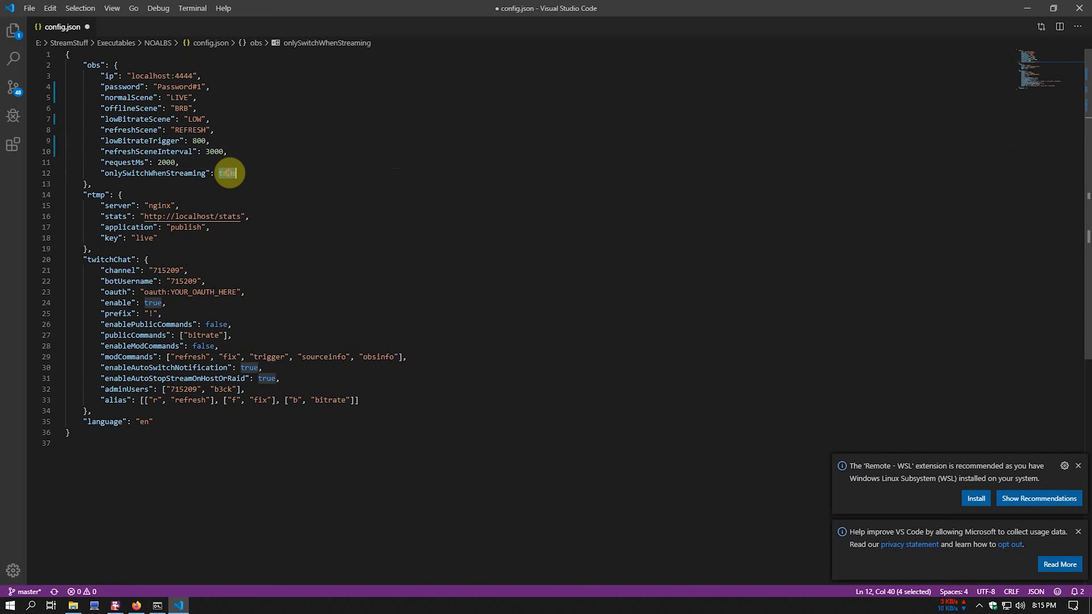
type("false")
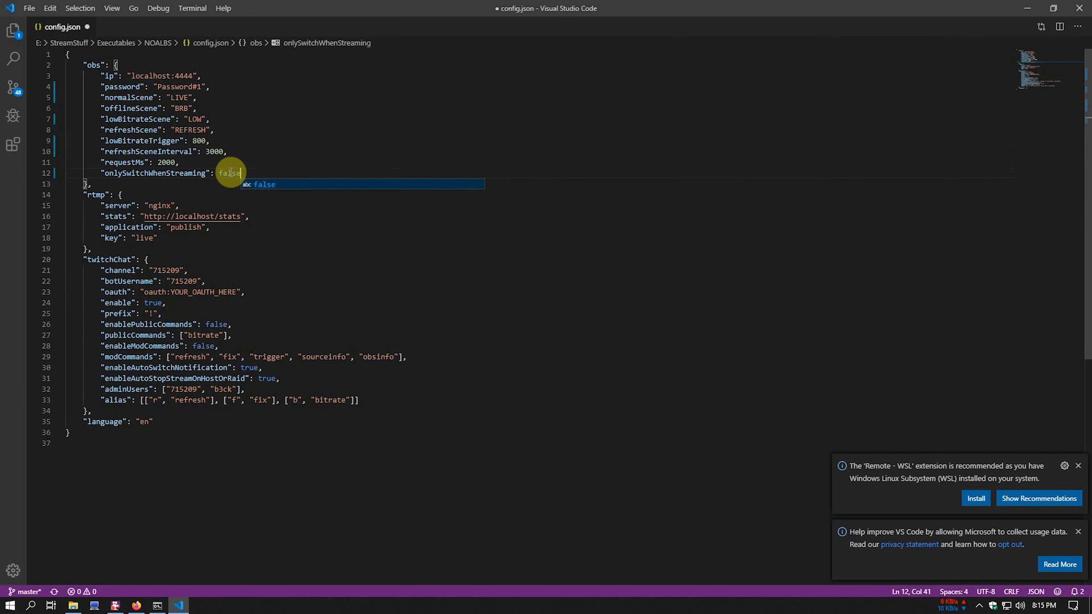
left_click(267, 217)
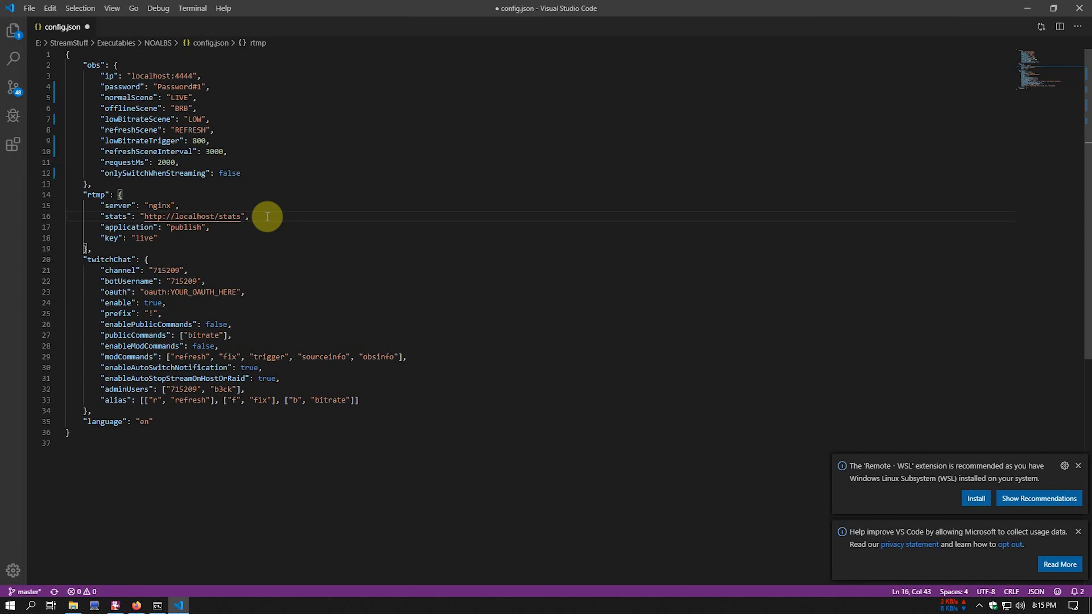
left_click(160, 206)
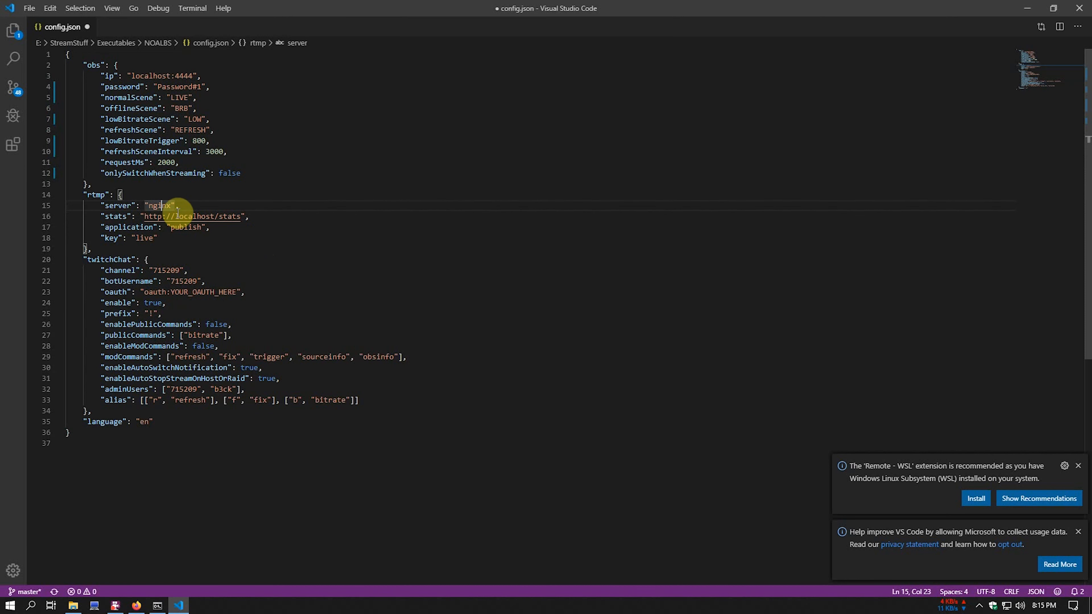
left_click(154, 217)
left_click_drag(155, 217, 244, 217)
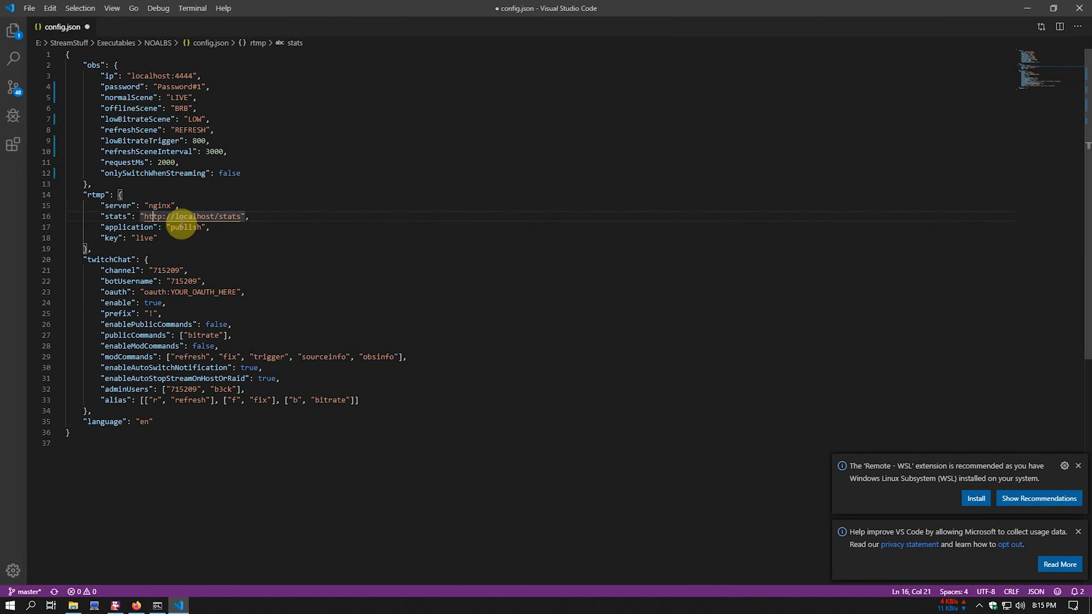
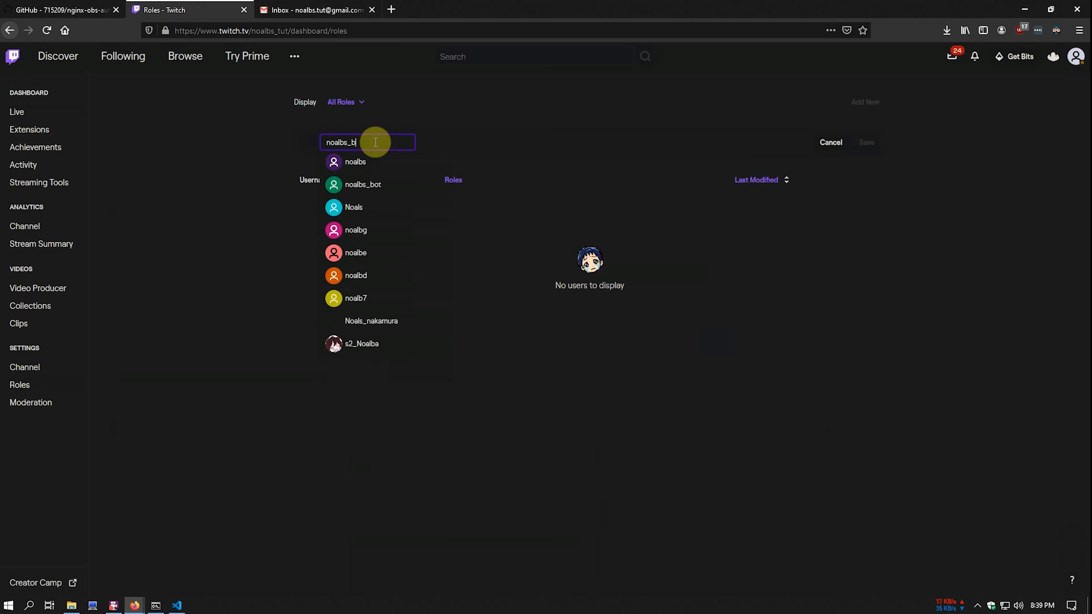
- Give the bot account Moderator and Editor roles on the Twitch channel and save them
left_click(393, 161)
left_click(453, 179)
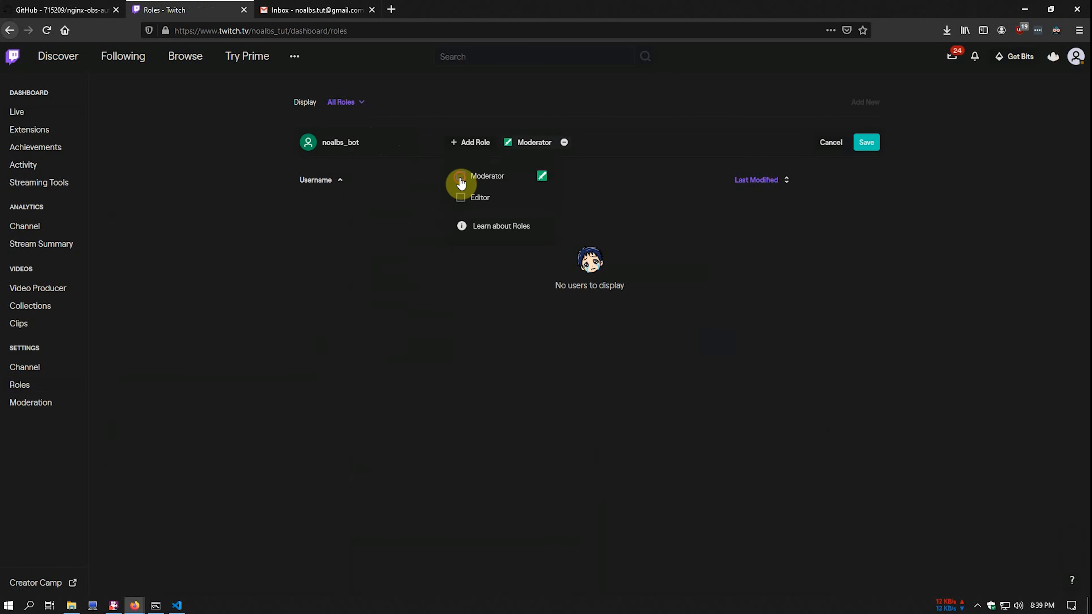
left_click(463, 205)
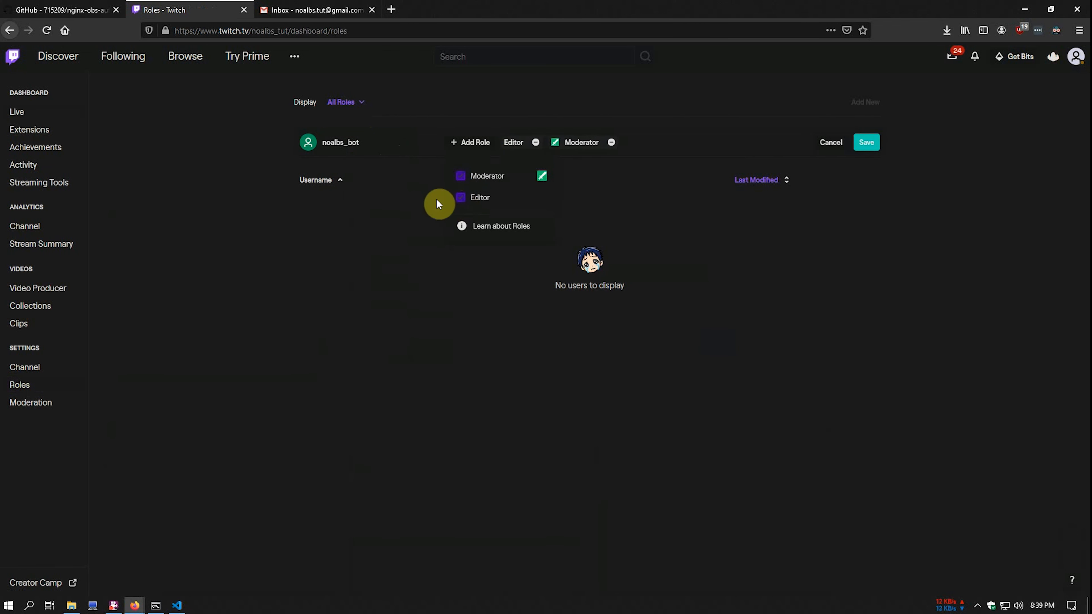
left_click(864, 139)
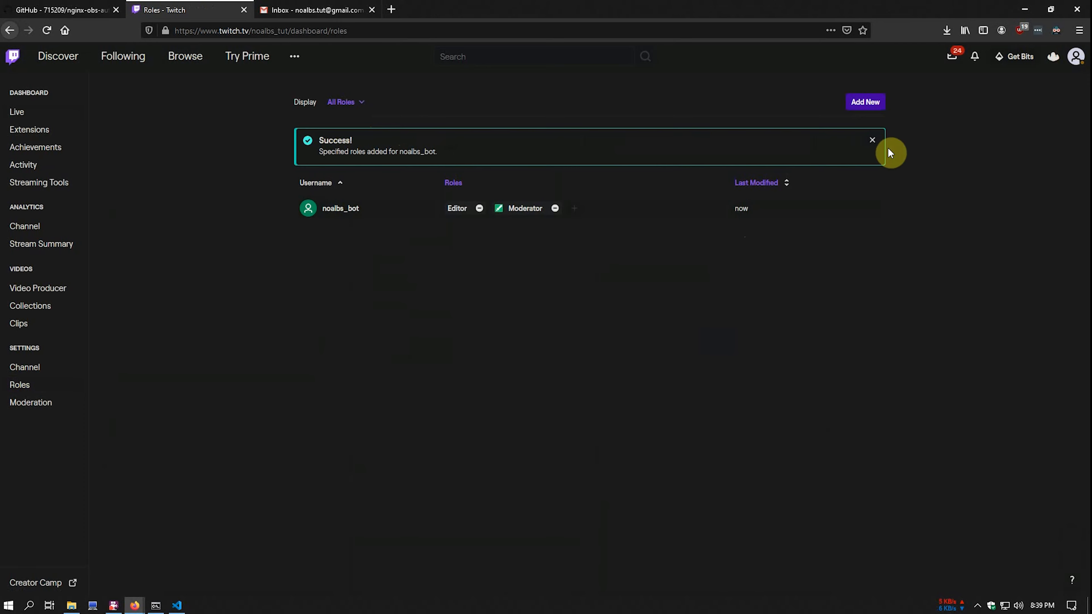
left_click(178, 604)
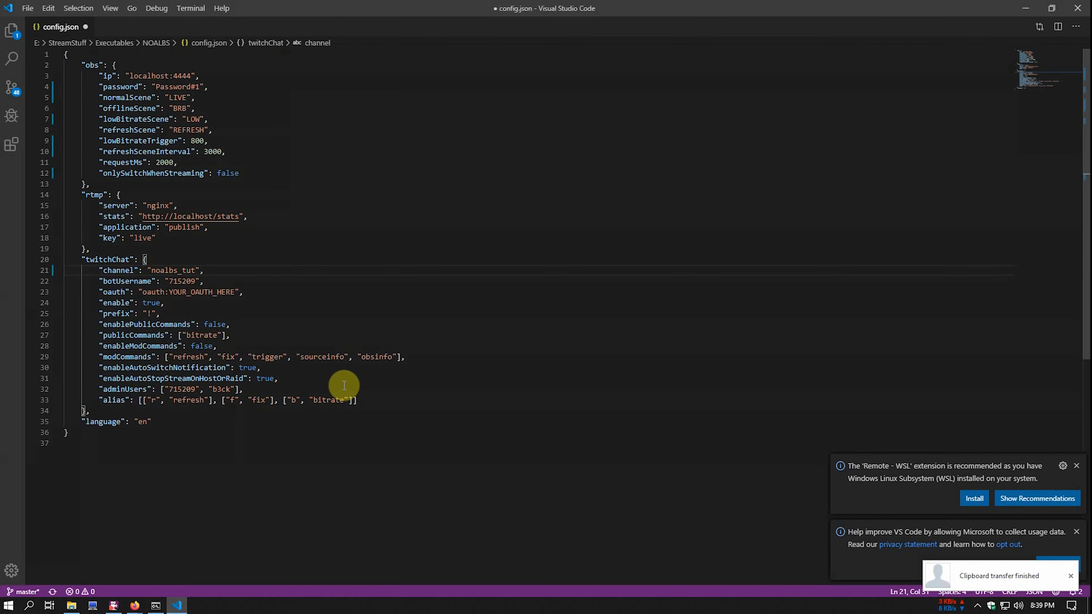
- Paste the bot account name into botUsername, then search the web for 'twitch tmi'
double_click(189, 282)
type("noalbs_bot")
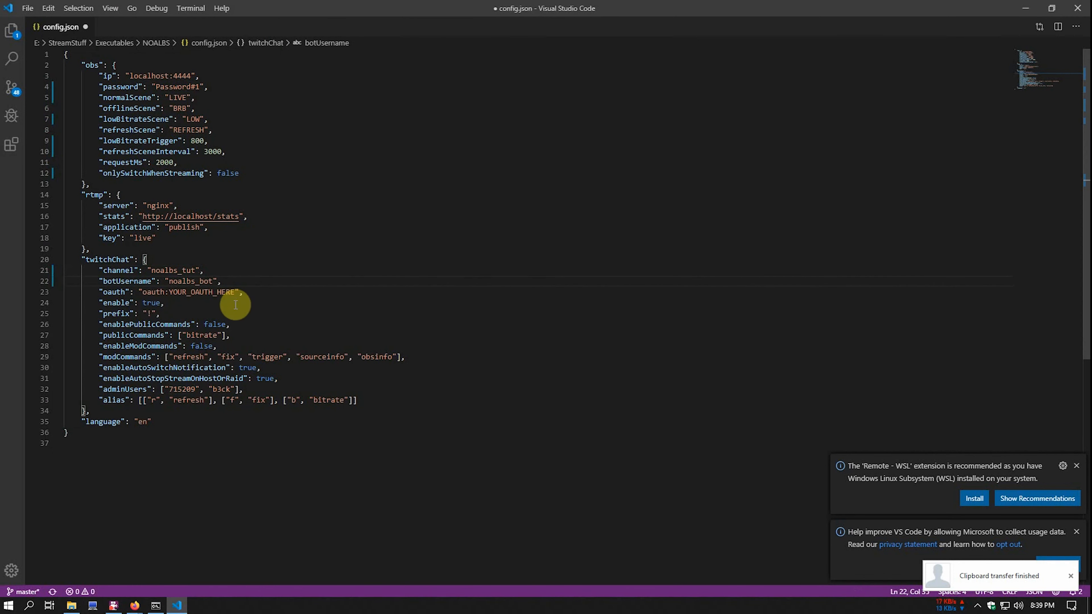
left_click(135, 605)
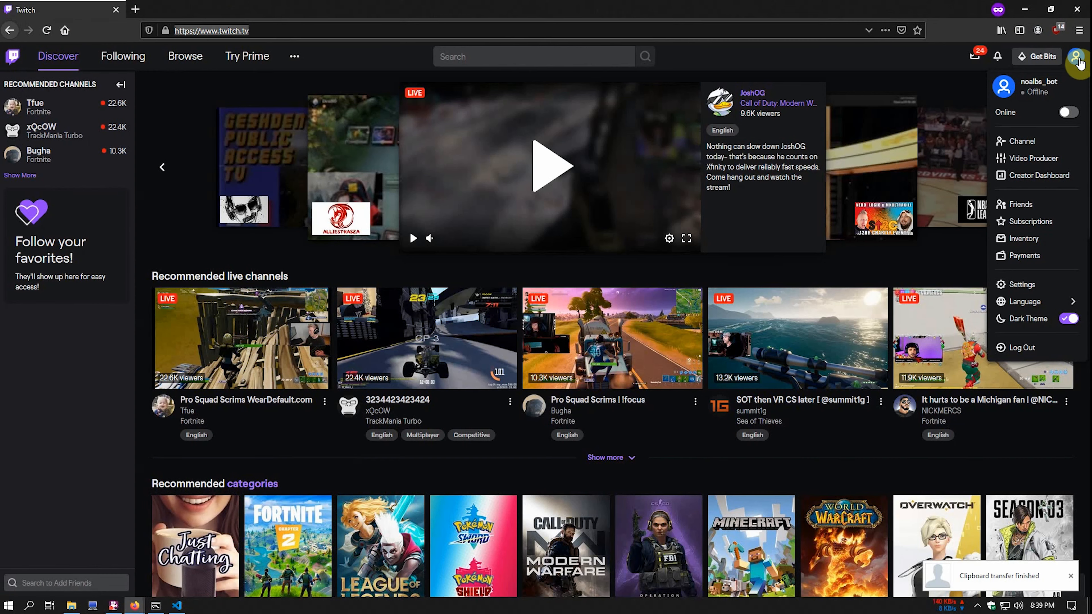
type("twitch tmi")
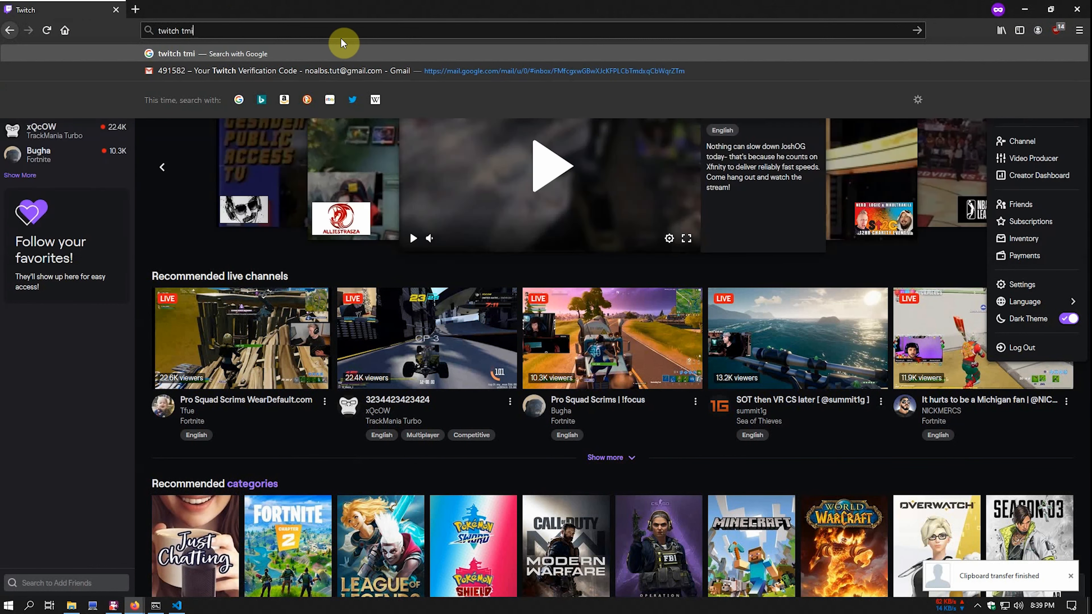
key("Return")
- Authorize twitchapps.com/tmi for the bot and select its generated OAuth chat password
left_click(232, 148)
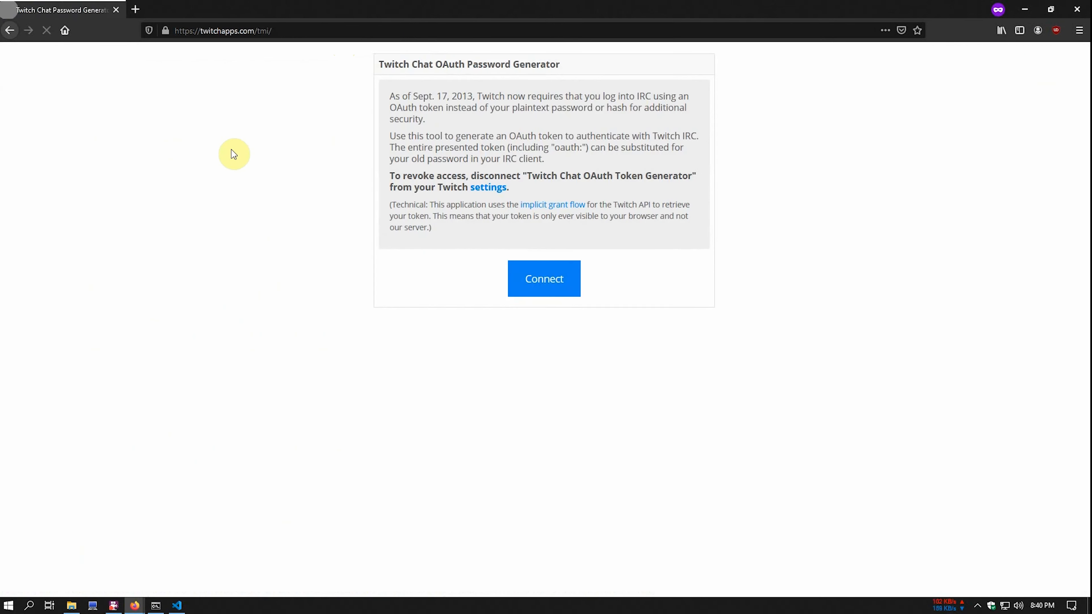
left_click(533, 276)
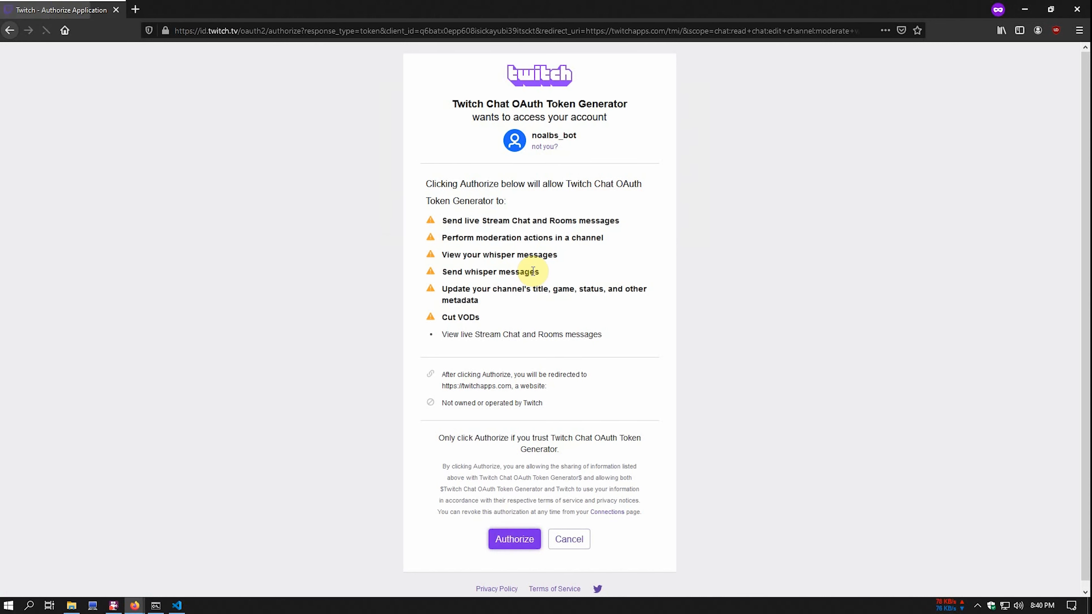
left_click(508, 539)
left_click(532, 104)
key("ctrl+c")
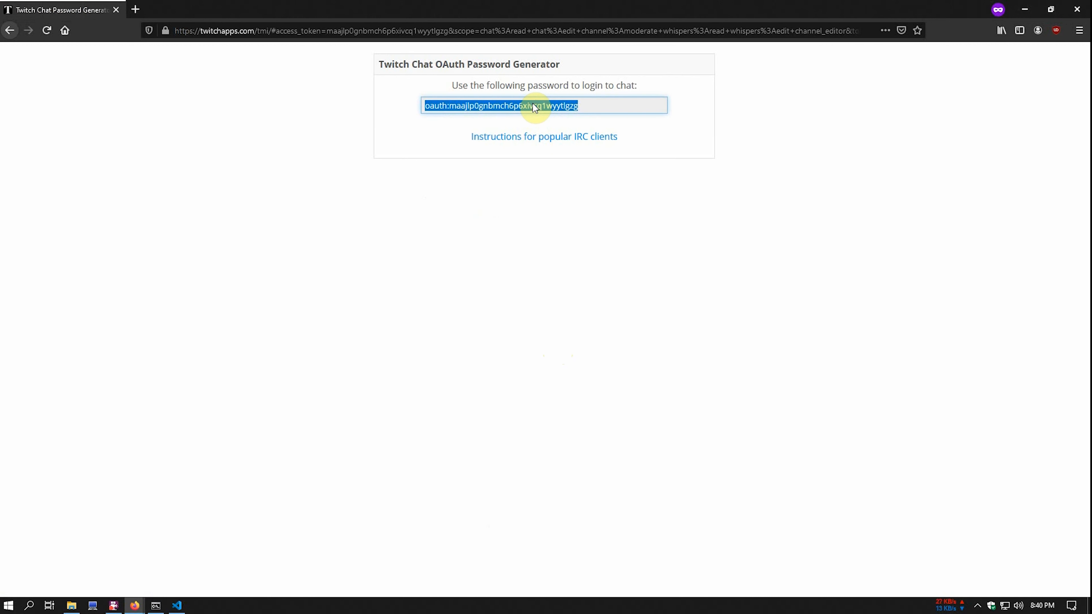
left_click(177, 605)
left_click_drag(237, 292, 144, 292)
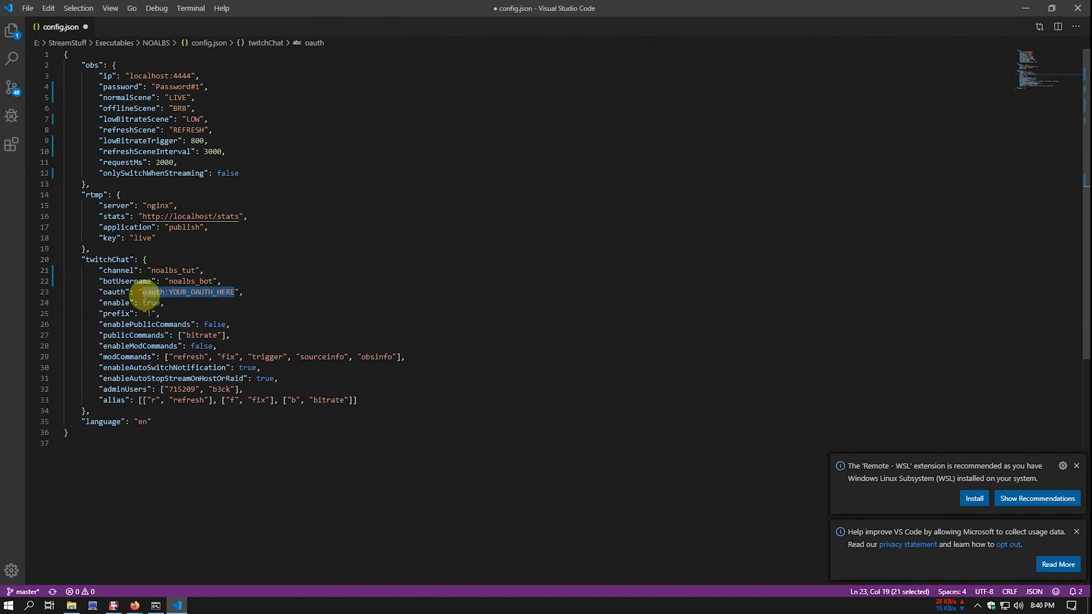
- Paste the OAuth token into the oauth field and set enablePublicCommands to true
key("ctrl+v")
double_click(219, 326)
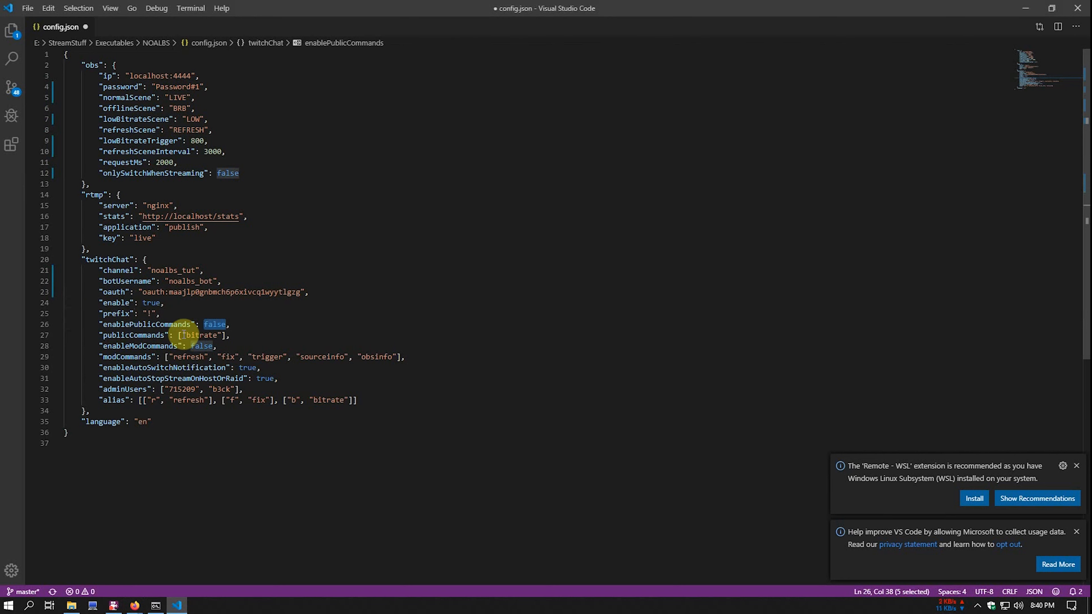
left_click_drag(199, 336, 196, 336)
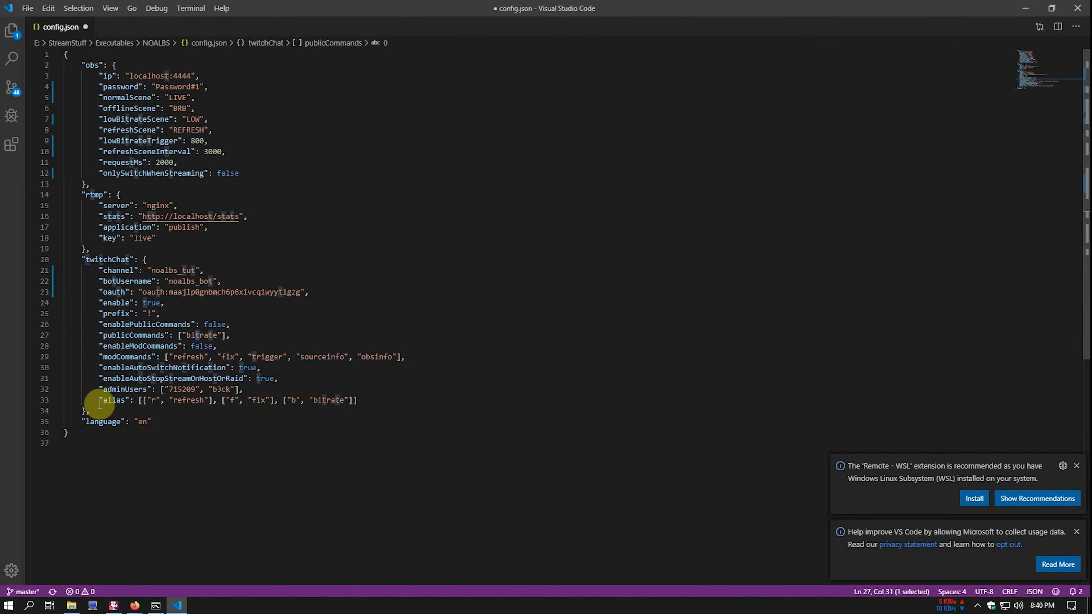
double_click(212, 325)
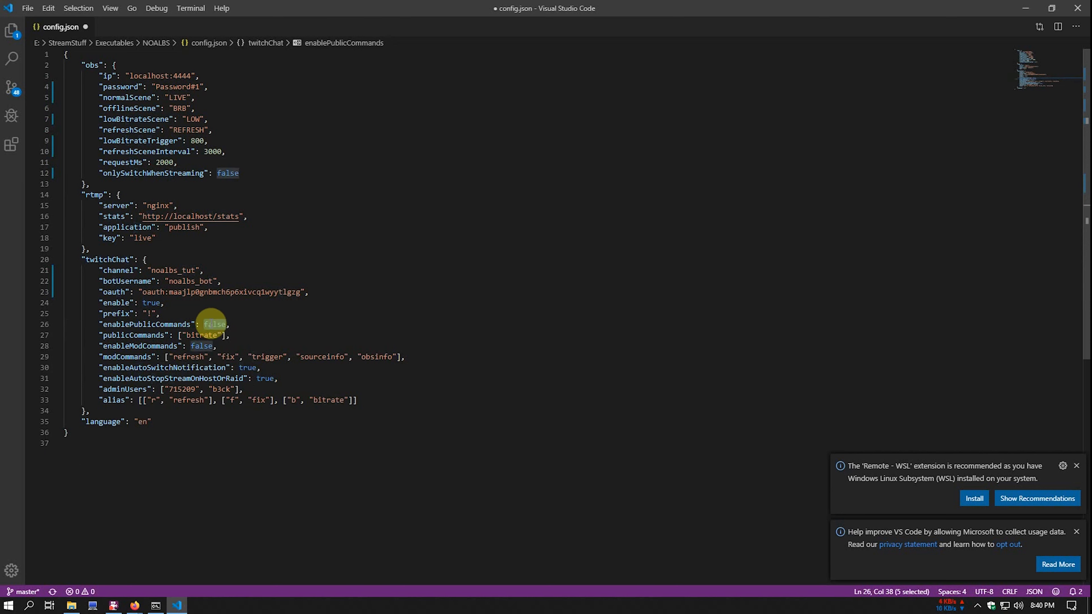
type("true")
- Set enableModCommands to true and review the refresh, fix, sourceinfo and obsinfo mod commands
left_click(188, 346)
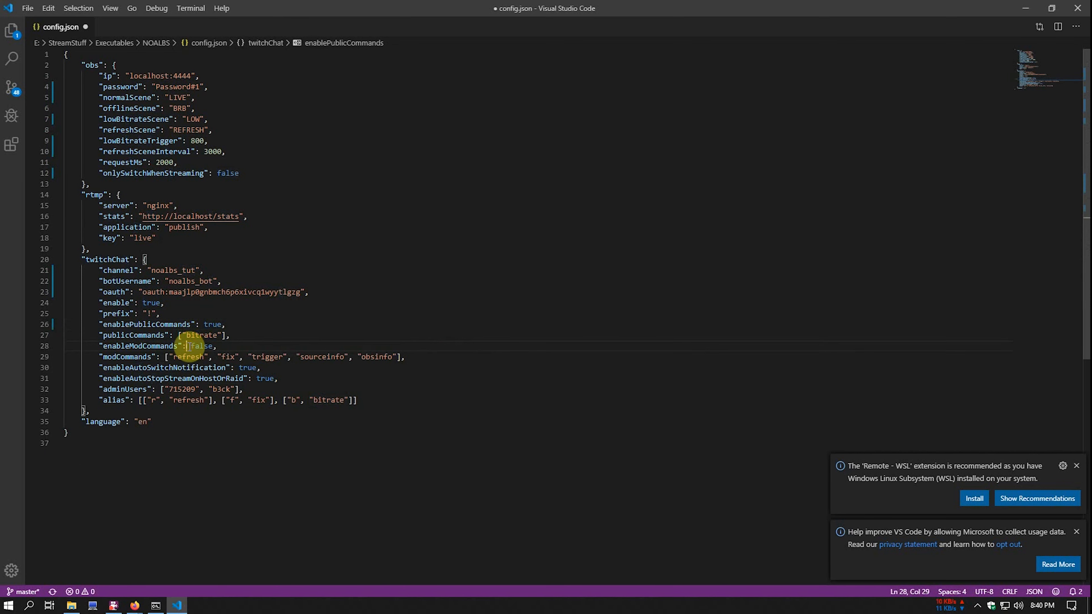
left_click(201, 346)
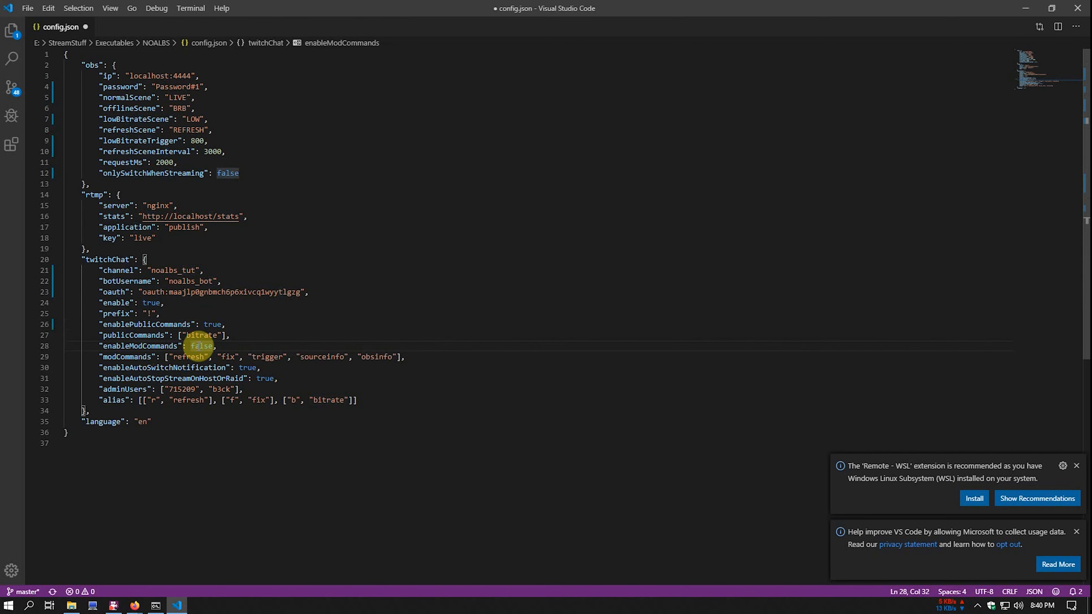
double_click(200, 347)
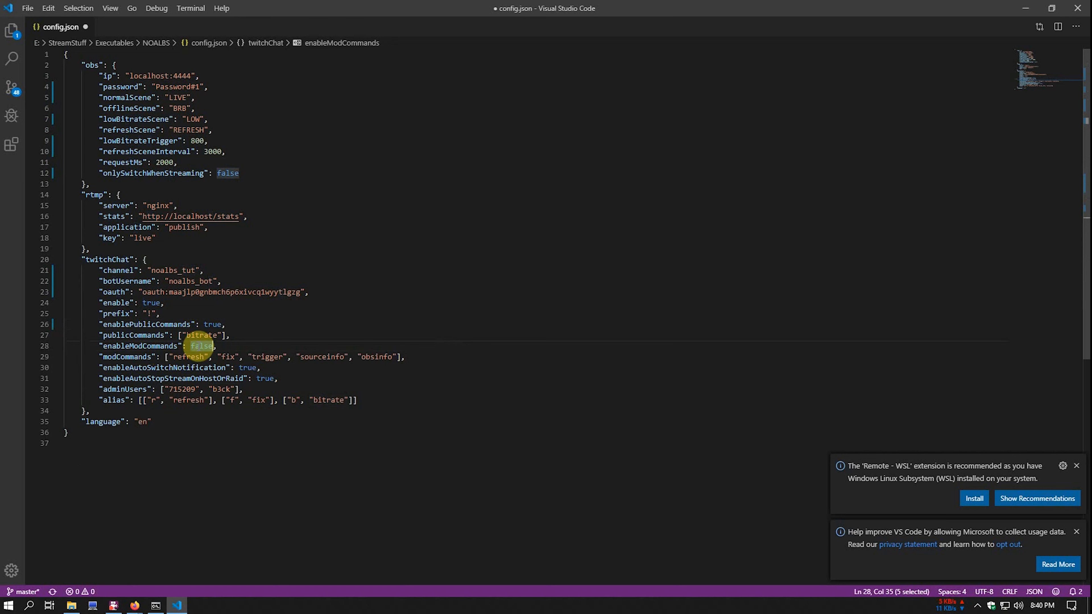
type("true")
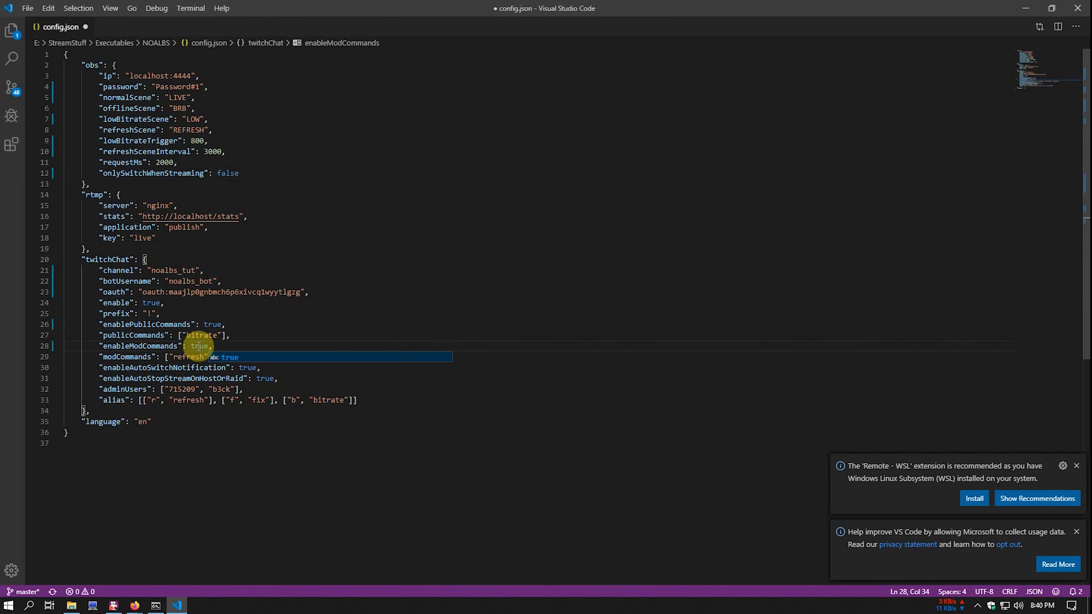
key("Escape")
left_click(186, 357)
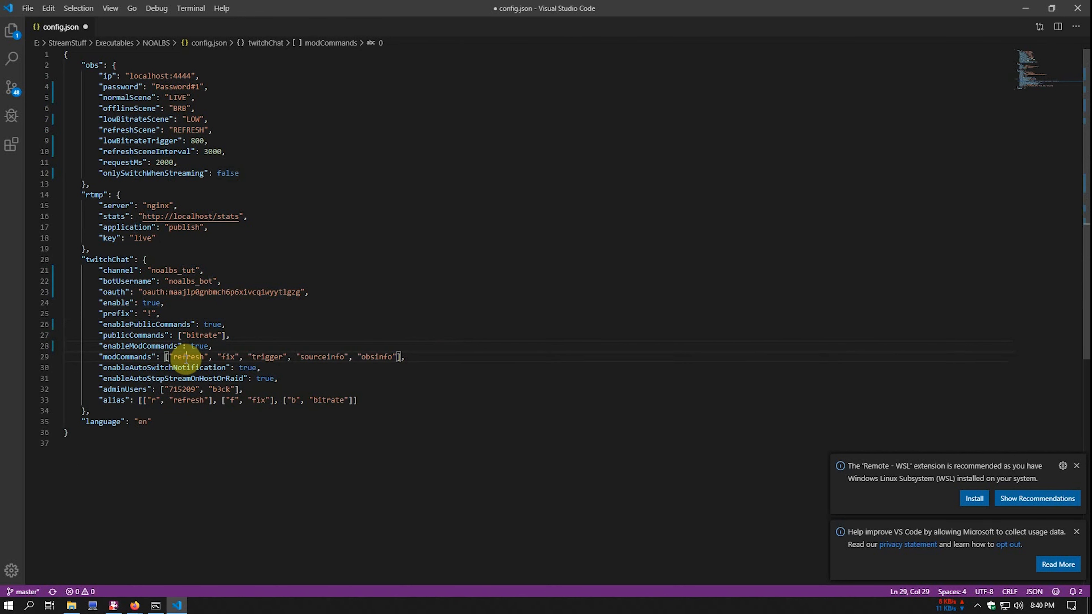
left_click(231, 358)
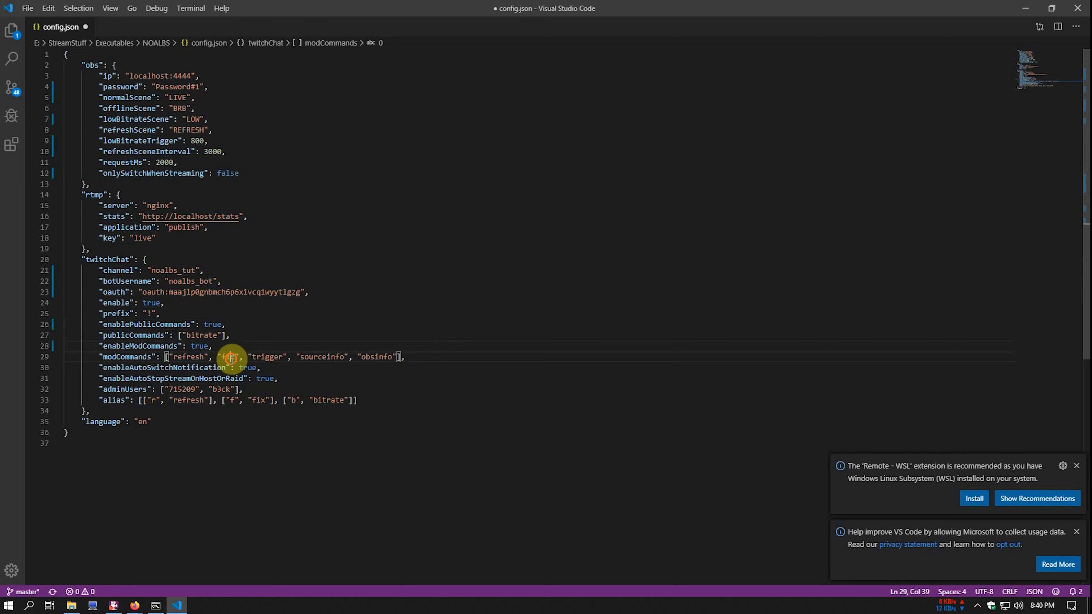
left_click(327, 357)
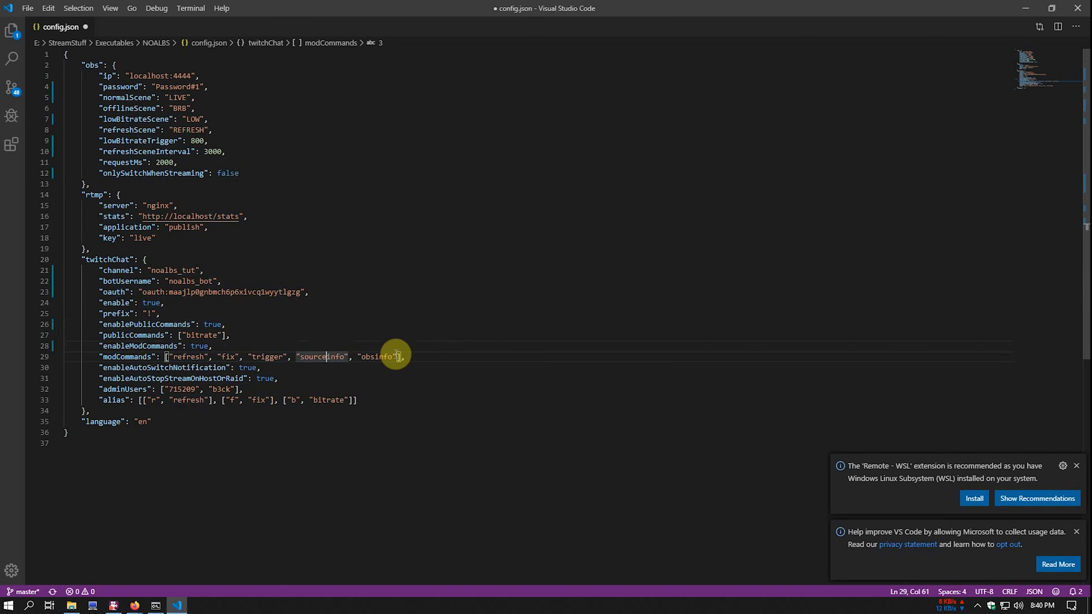
left_click(375, 357)
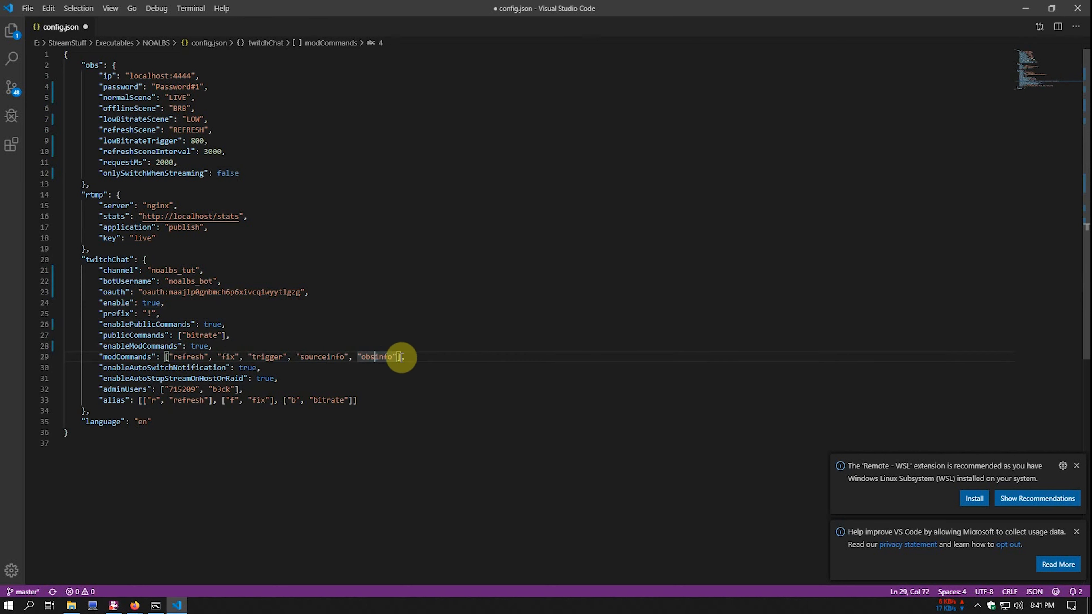
left_click(199, 357)
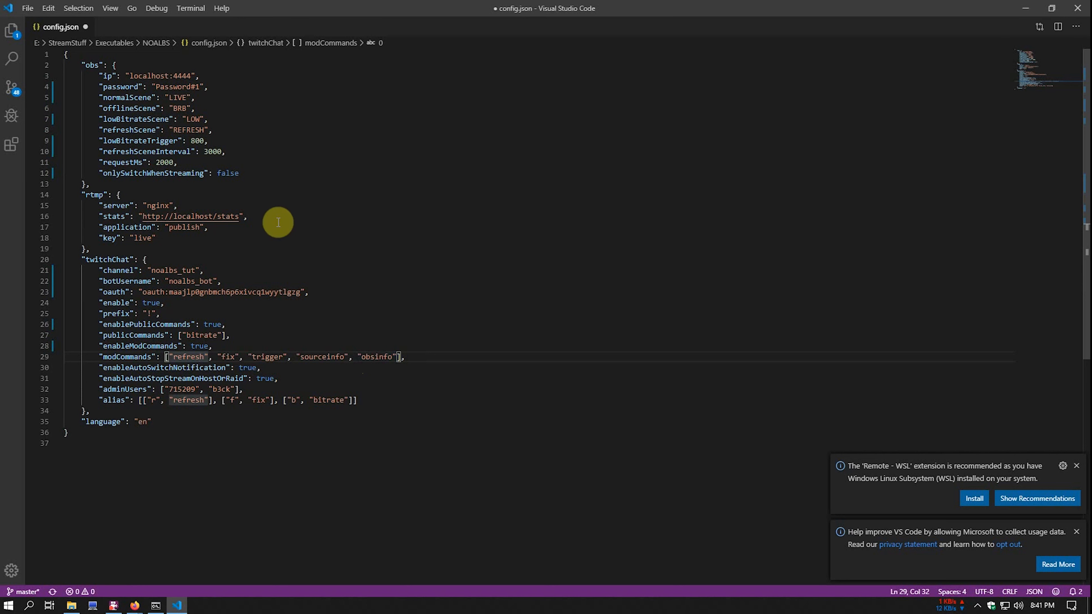
left_click_drag(204, 151, 226, 151)
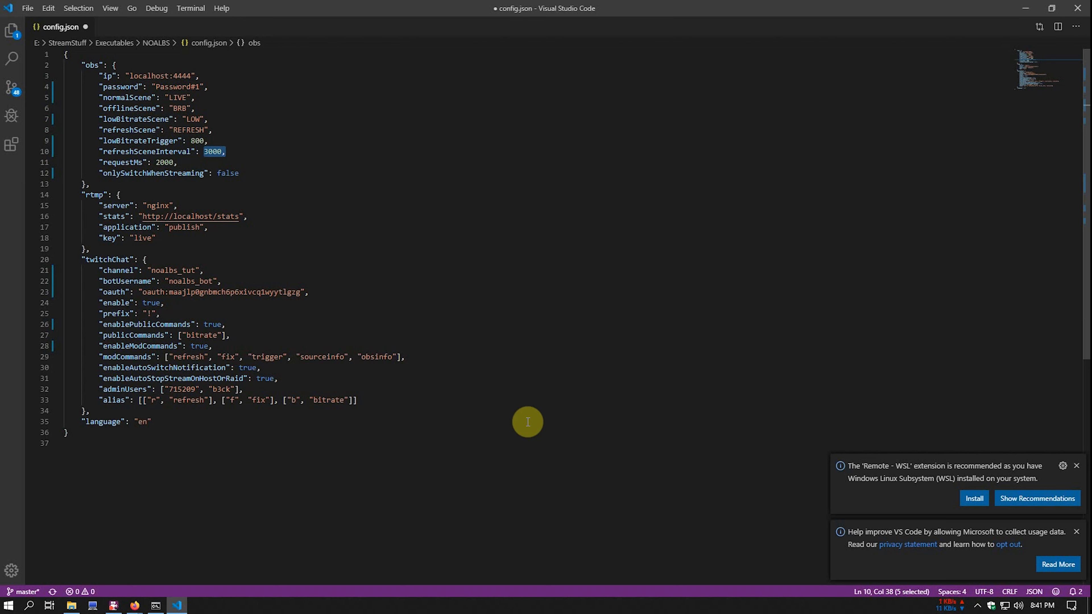
left_click(272, 357)
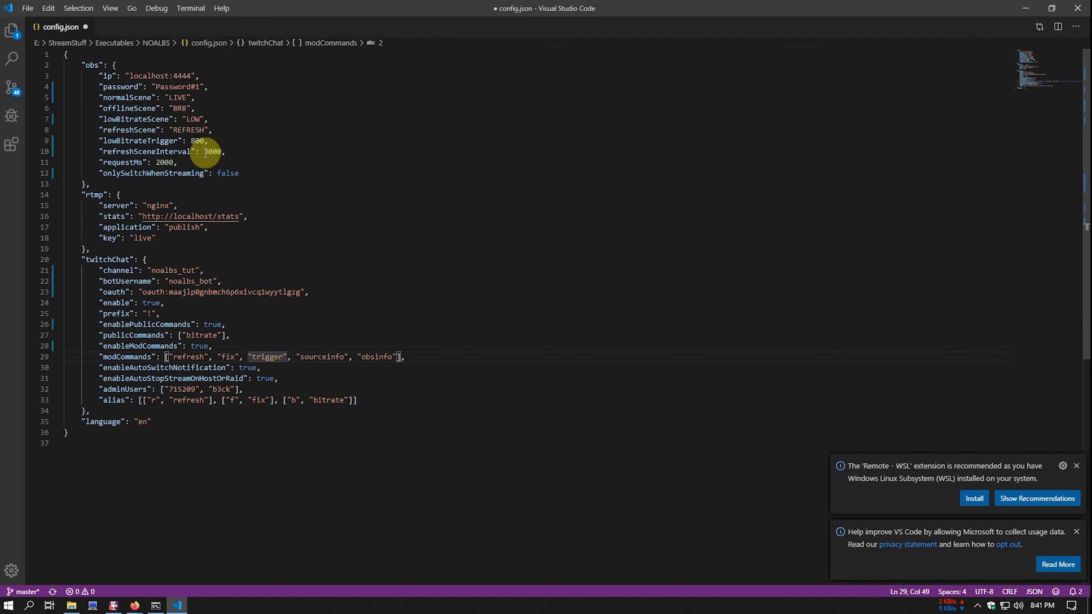
left_click(201, 141)
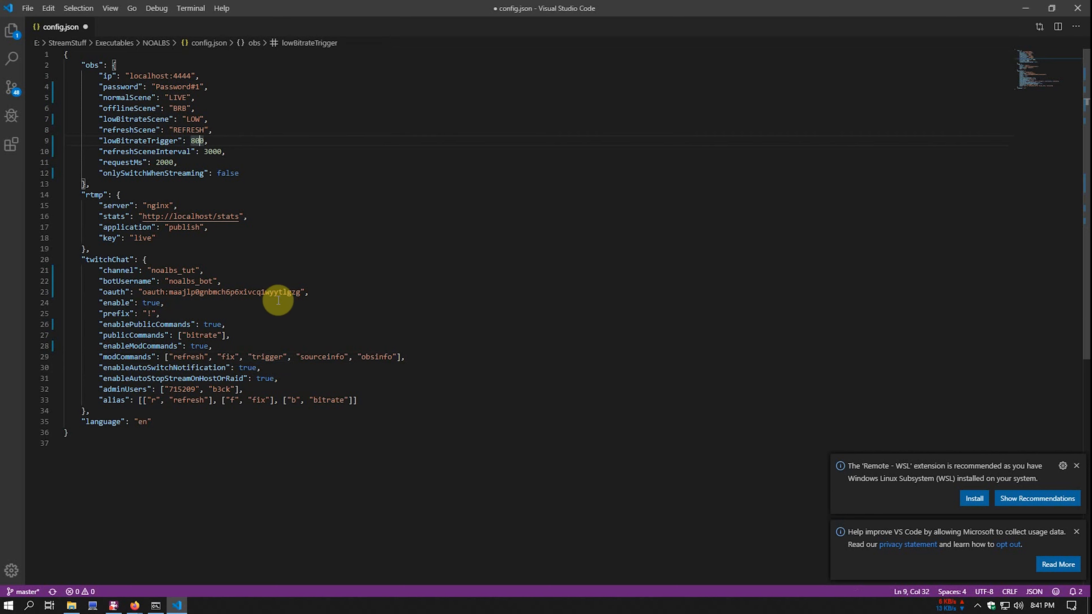
left_click(326, 357)
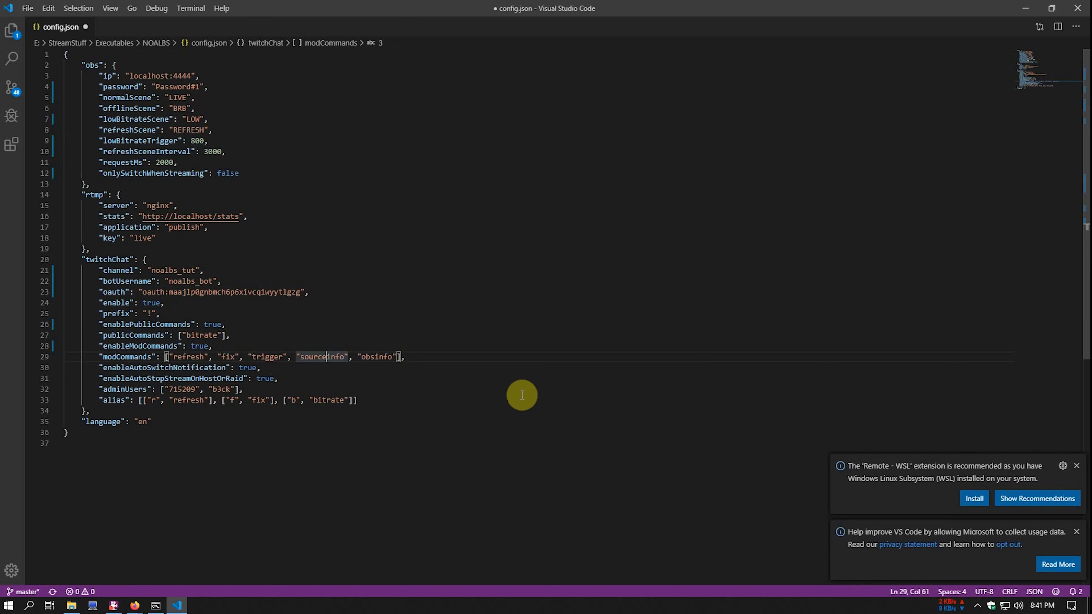
left_click(379, 357)
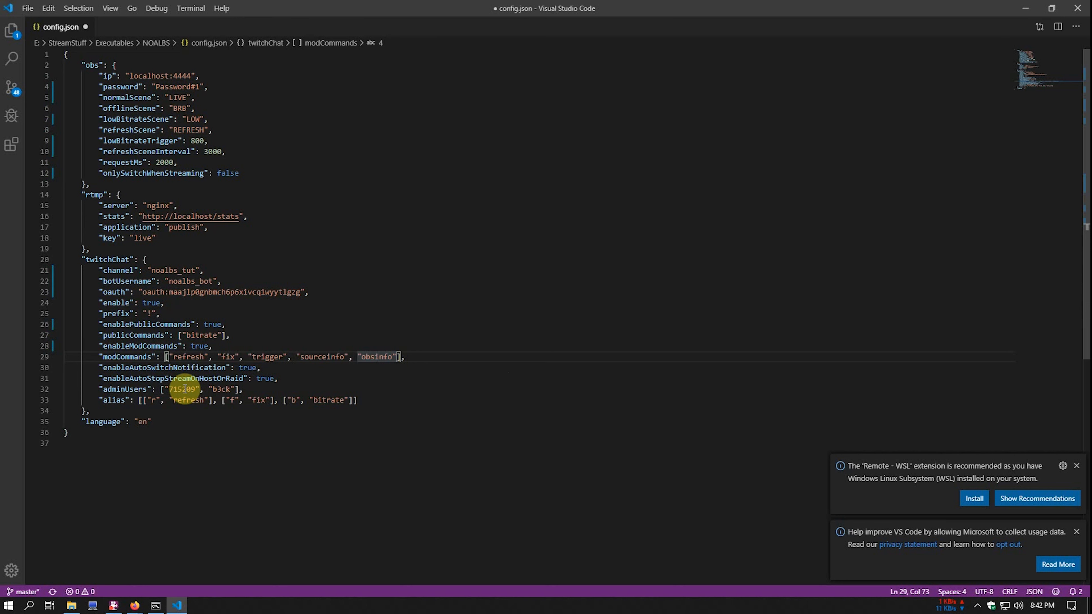
left_click(134, 606)
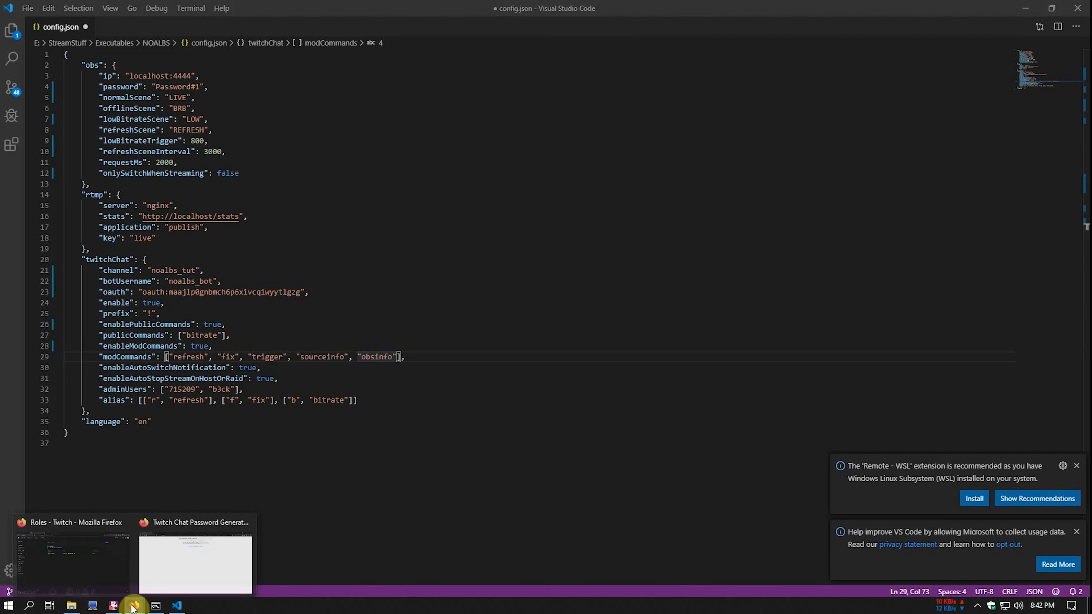
- Scroll the NOALBS GitHub readme down to the Chat Commands table with default roles
left_click(109, 566)
left_click(89, 12)
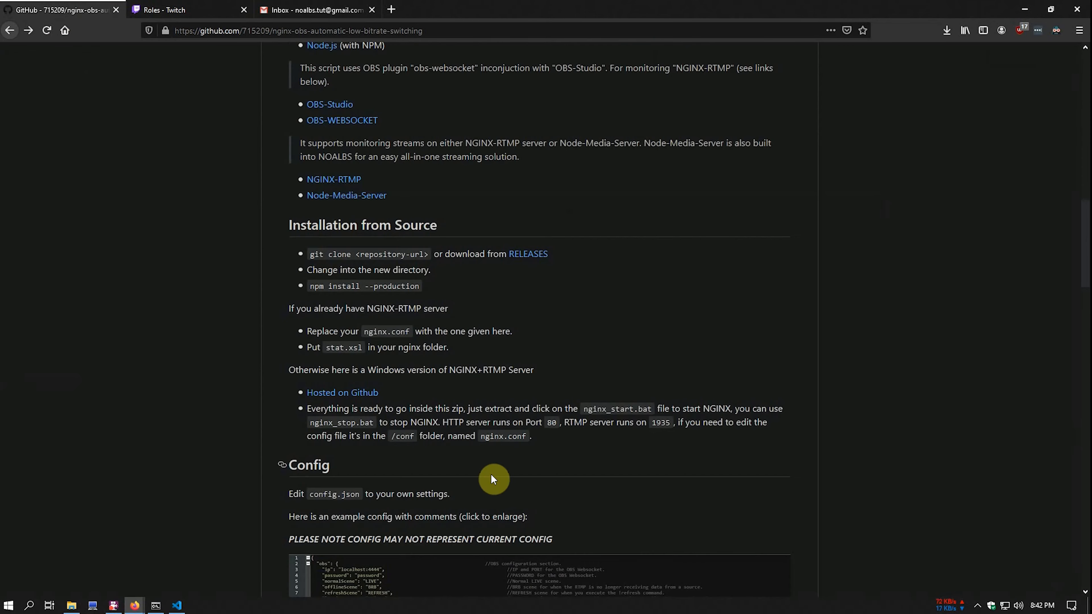
scroll(493, 486, "down", 15)
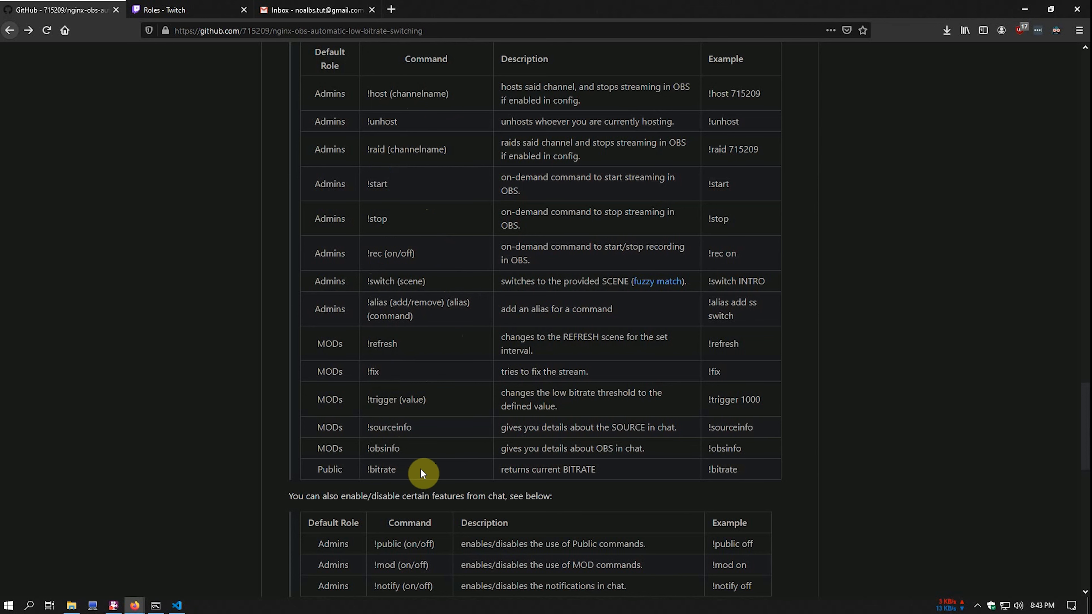
scroll(420, 467, "down", 5)
- Replace both adminUsers entries with the channel and bot account names, then save config.json
left_click(177, 605)
double_click(183, 389)
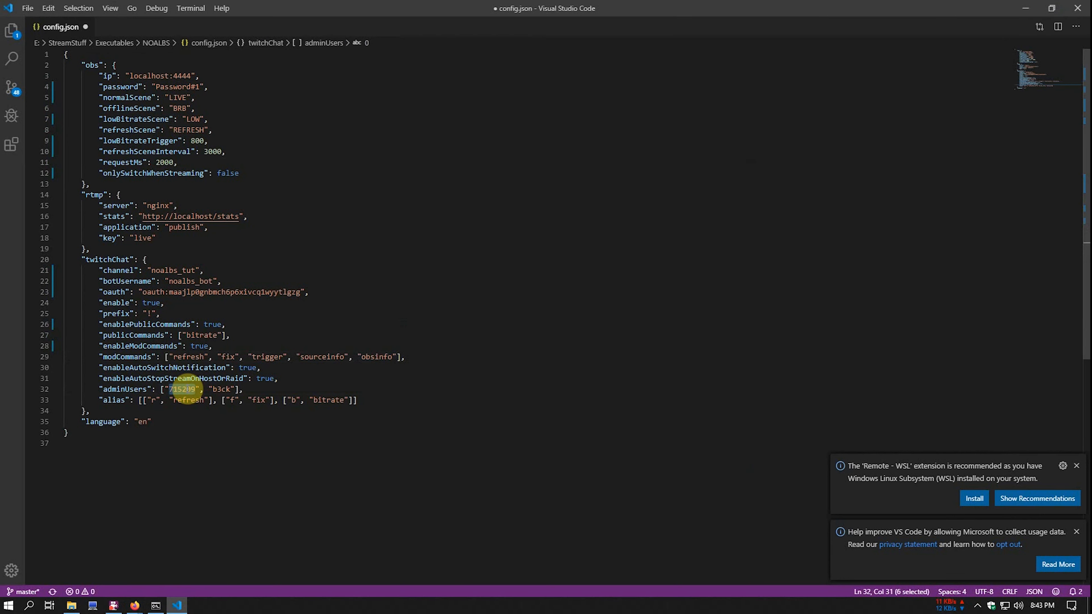
type("noalbs_tut")
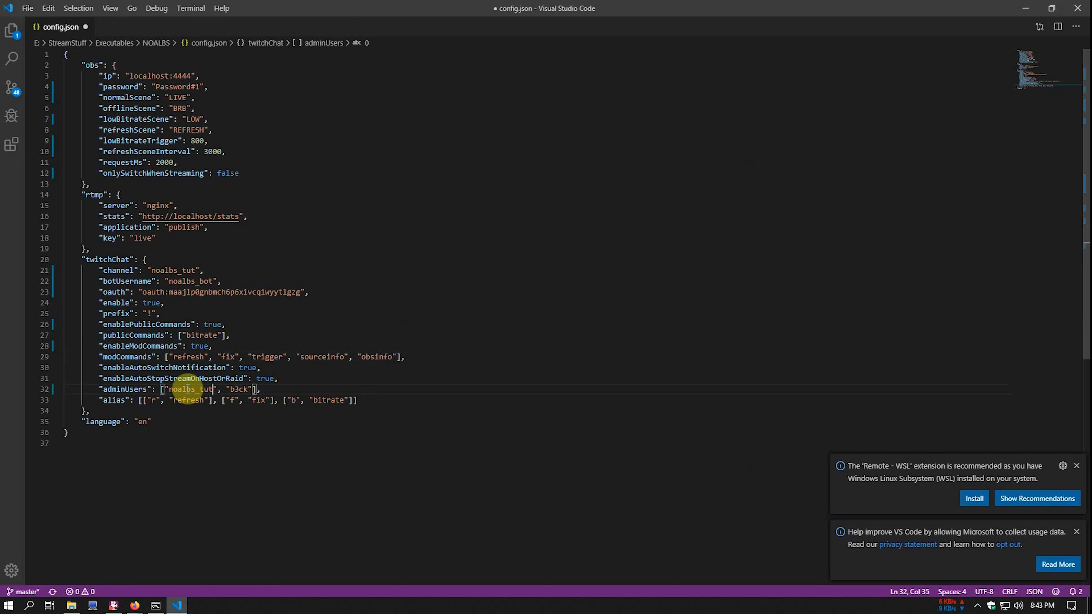
double_click(240, 389)
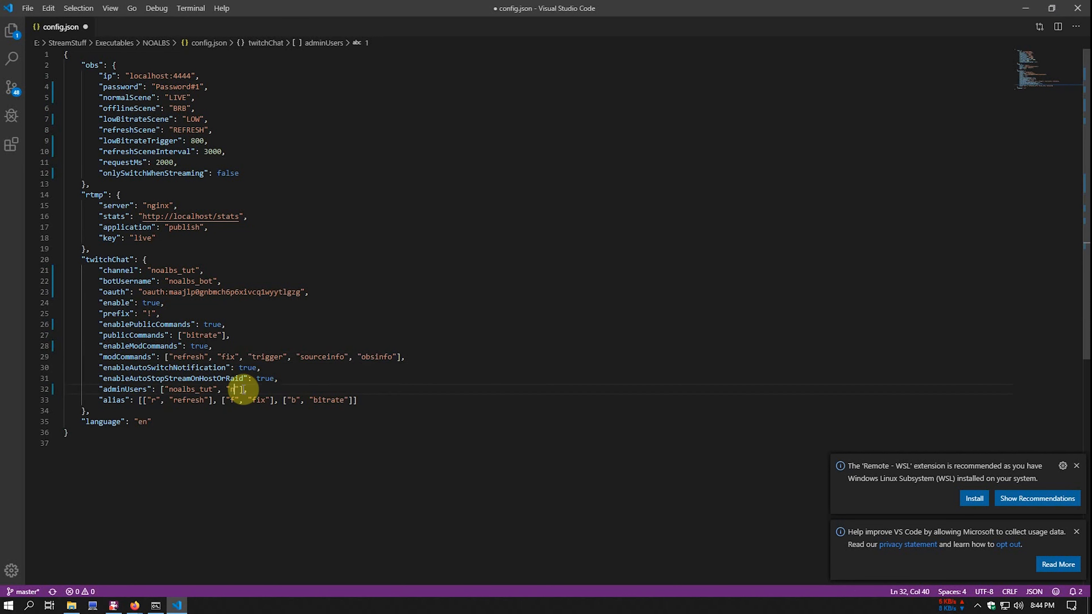
type("noalbs_bot")
left_click(270, 430)
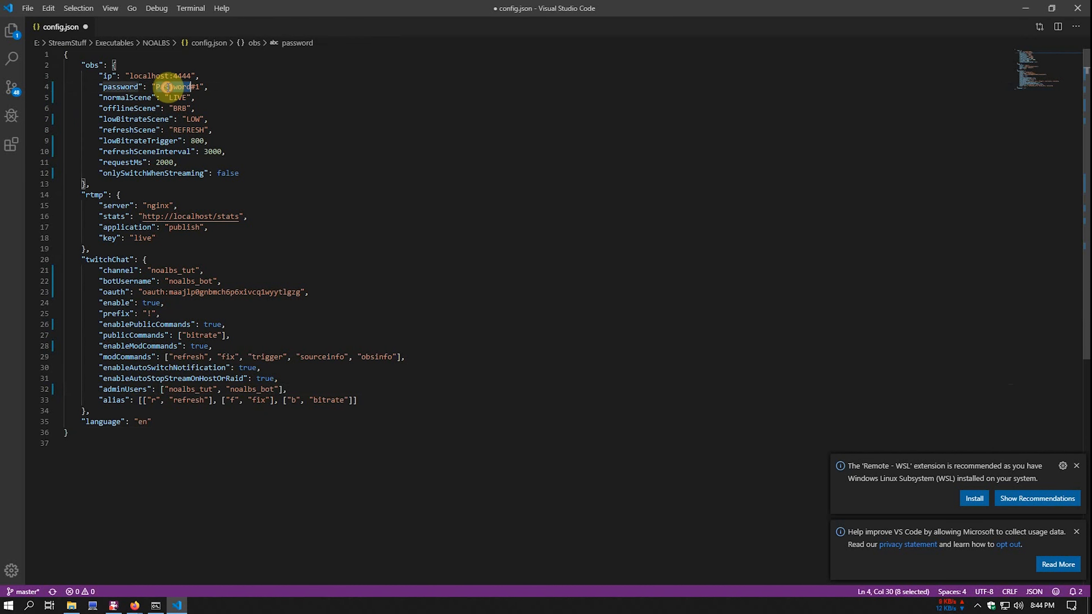
mouse_move(155, 87)
left_mouse_down()
mouse_move(199, 89)
mouse_move(159, 88)
left_mouse_up()
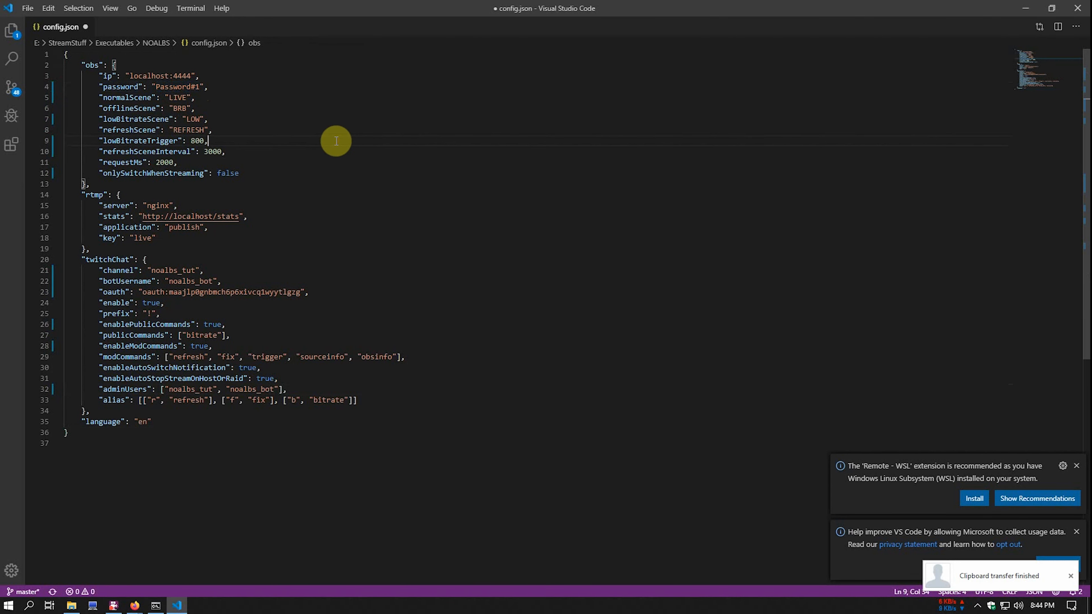
key("ctrl+s")
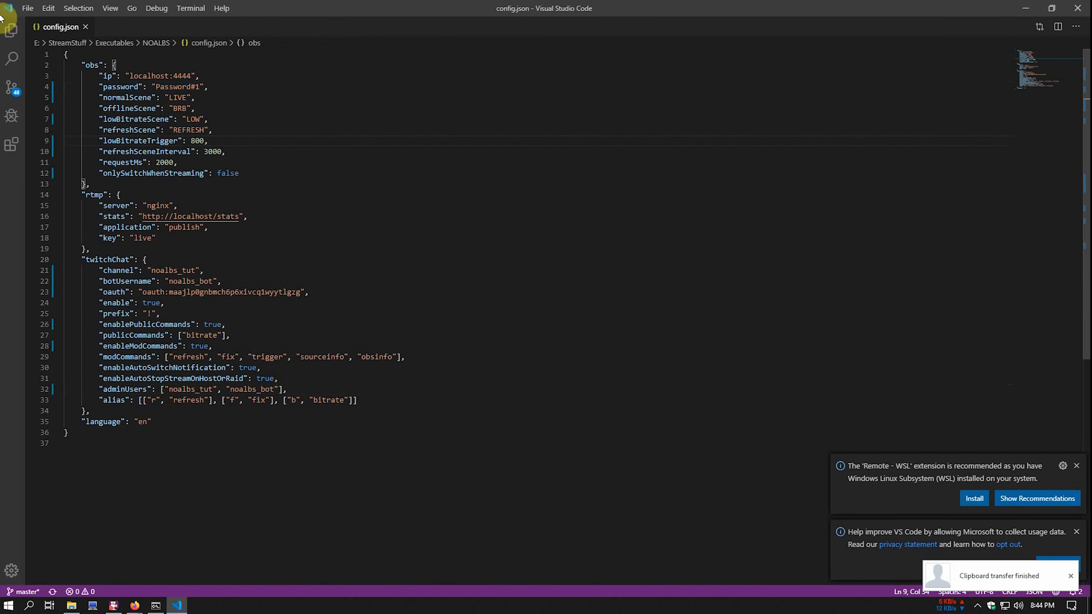
- Minimize VS Code and Explorer, start OBS, decline the auto-configuration wizard and open Settings
left_click(1025, 8)
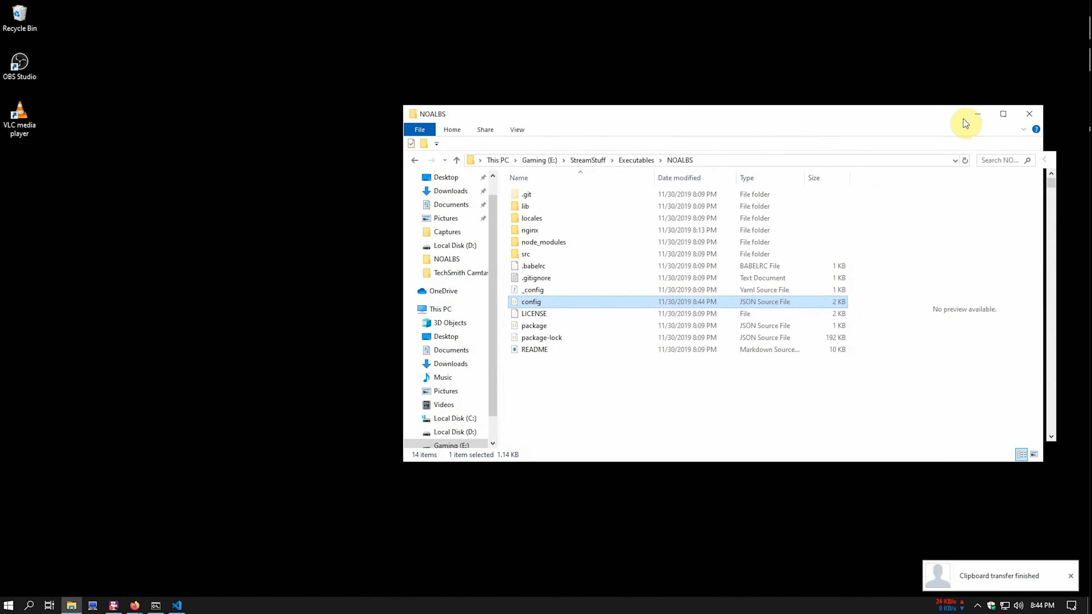
left_click(974, 111)
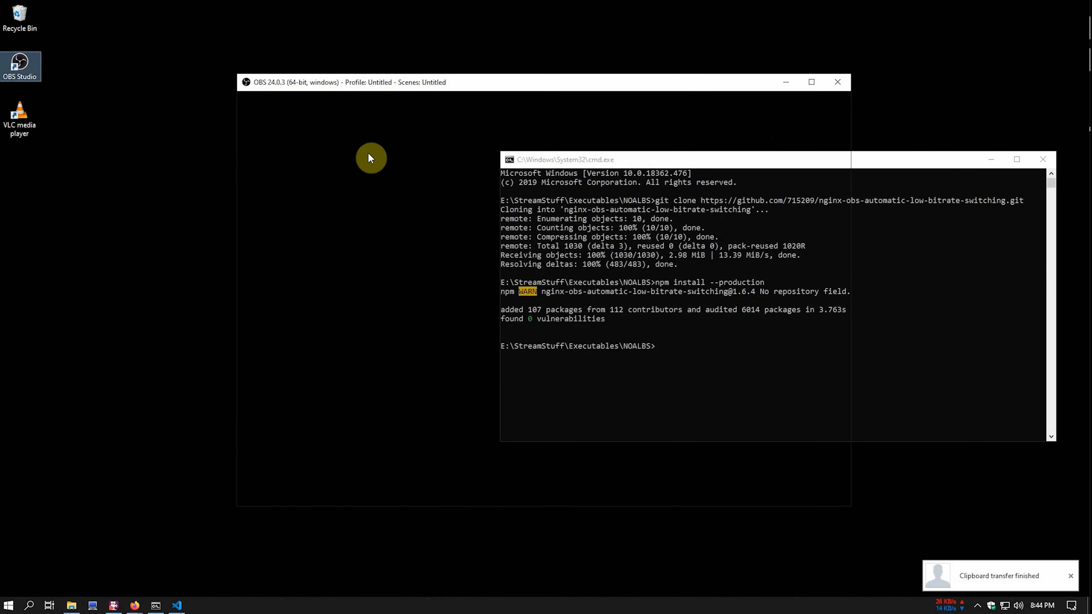
left_click(664, 311)
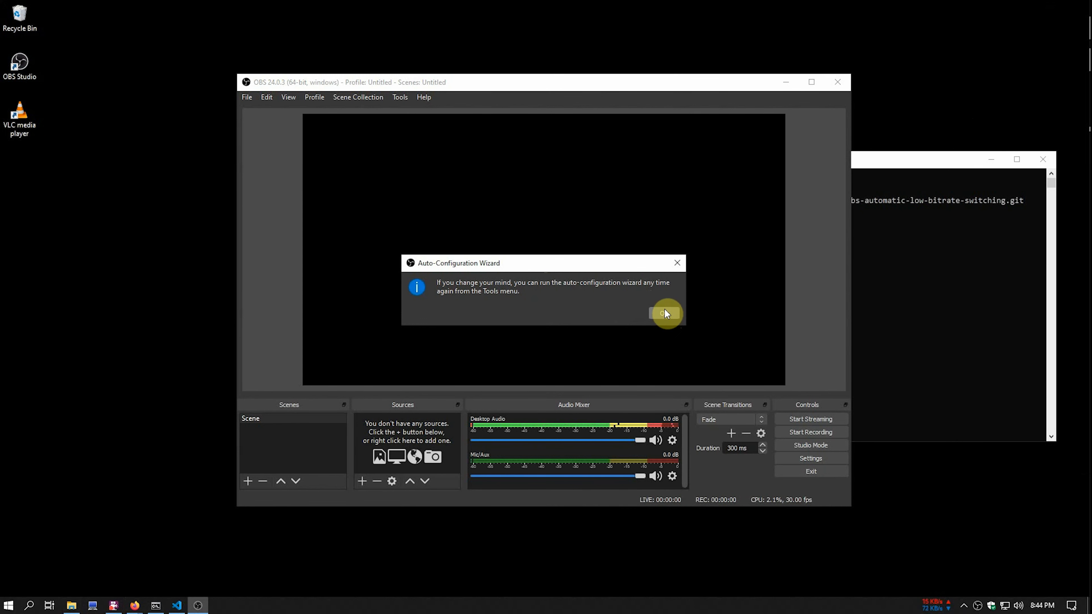
left_click(665, 313)
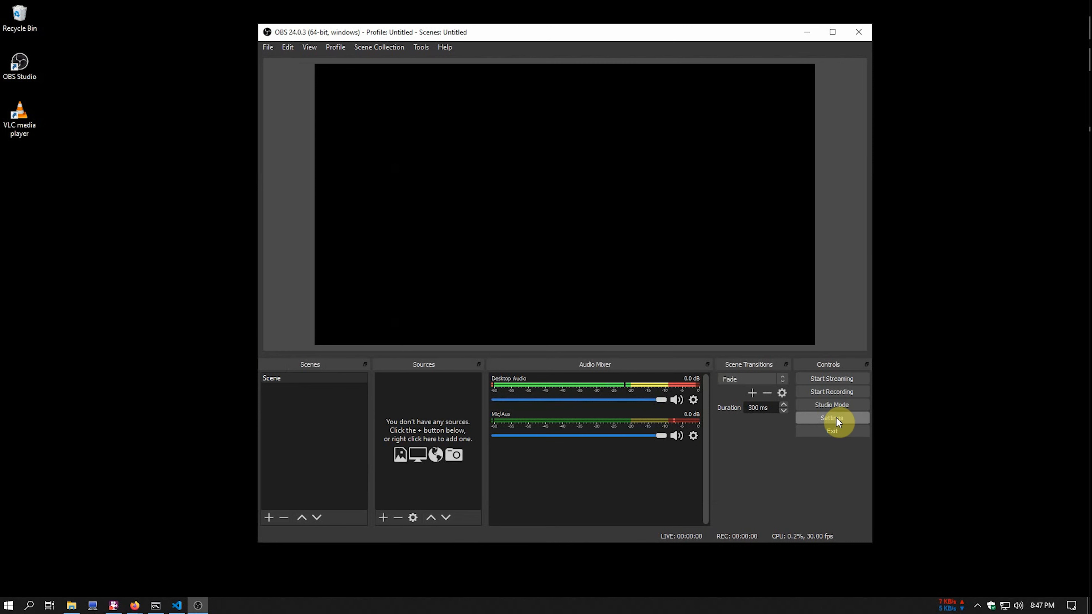
left_click(832, 418)
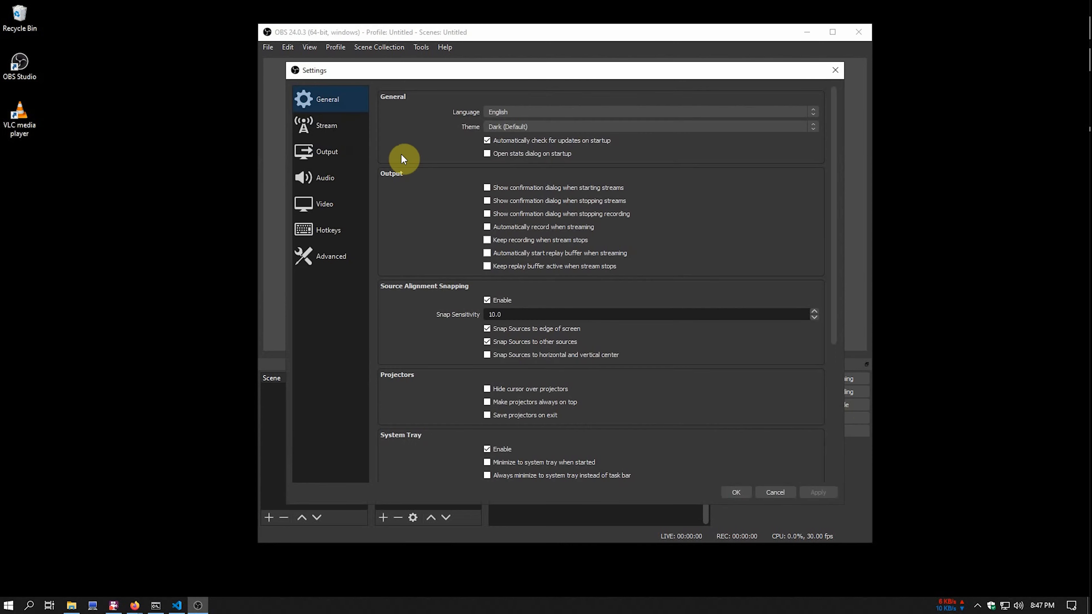
- Connect the Twitch account on the Stream settings page, verifying the two-factor token
left_click(337, 123)
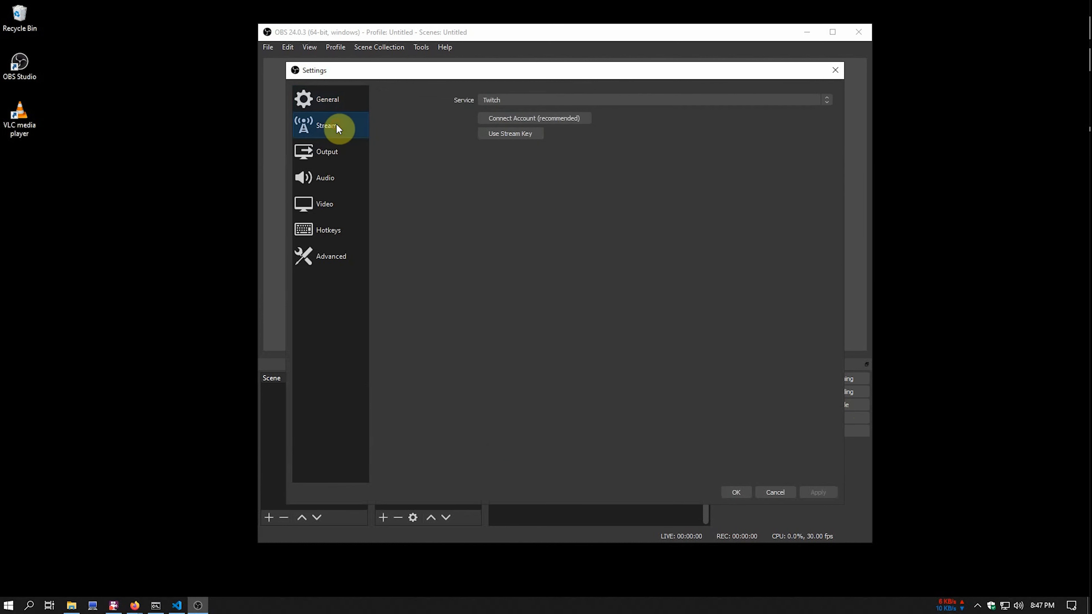
left_click(528, 123)
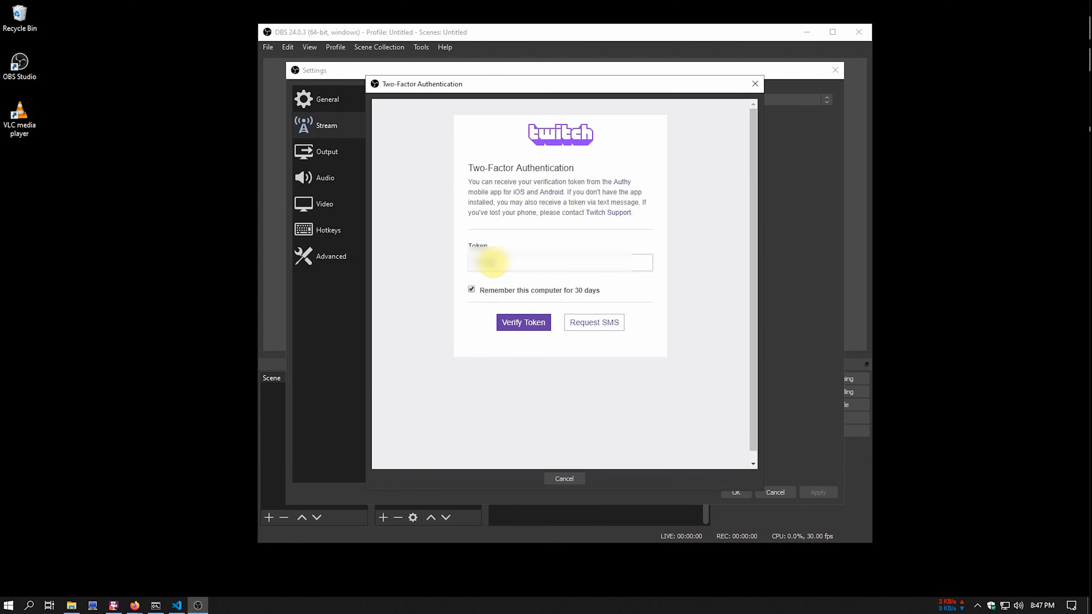
left_click(526, 327)
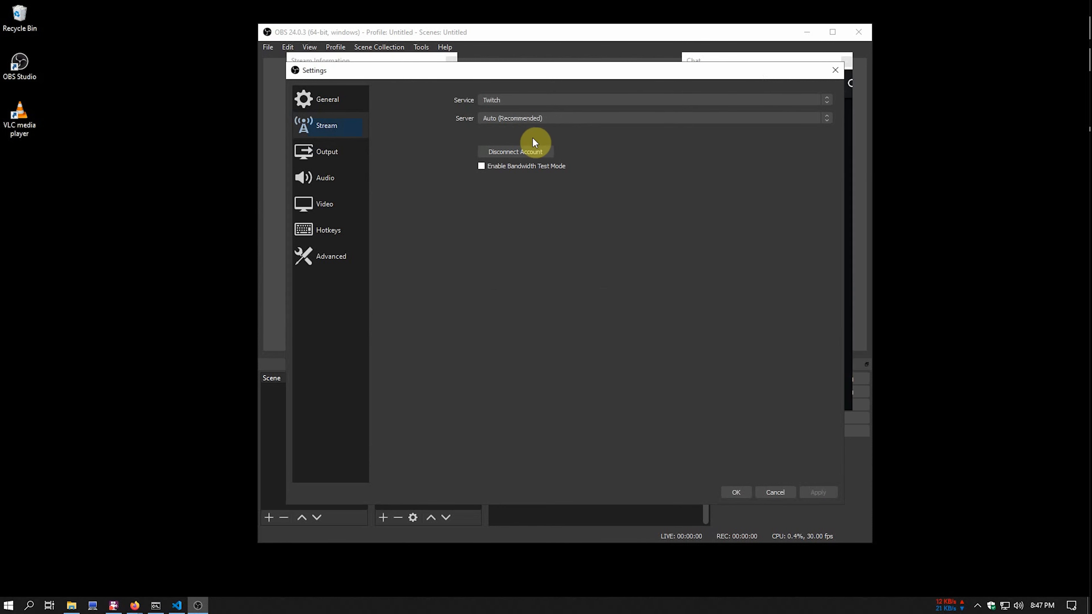
- Review the Output, Audio and Video settings, then close Settings with OK
left_click(330, 154)
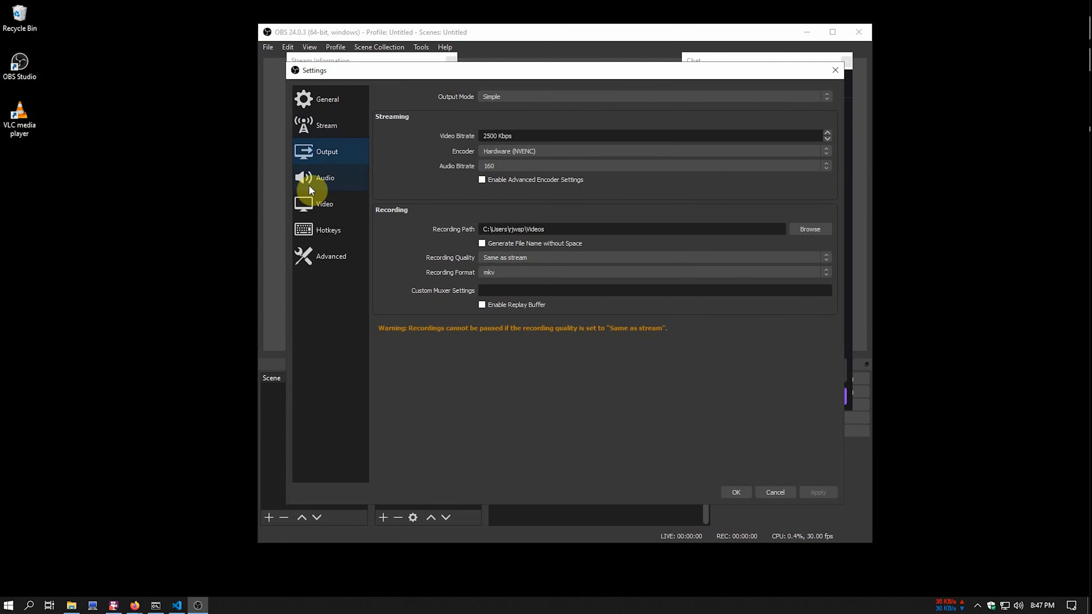
left_click(341, 183)
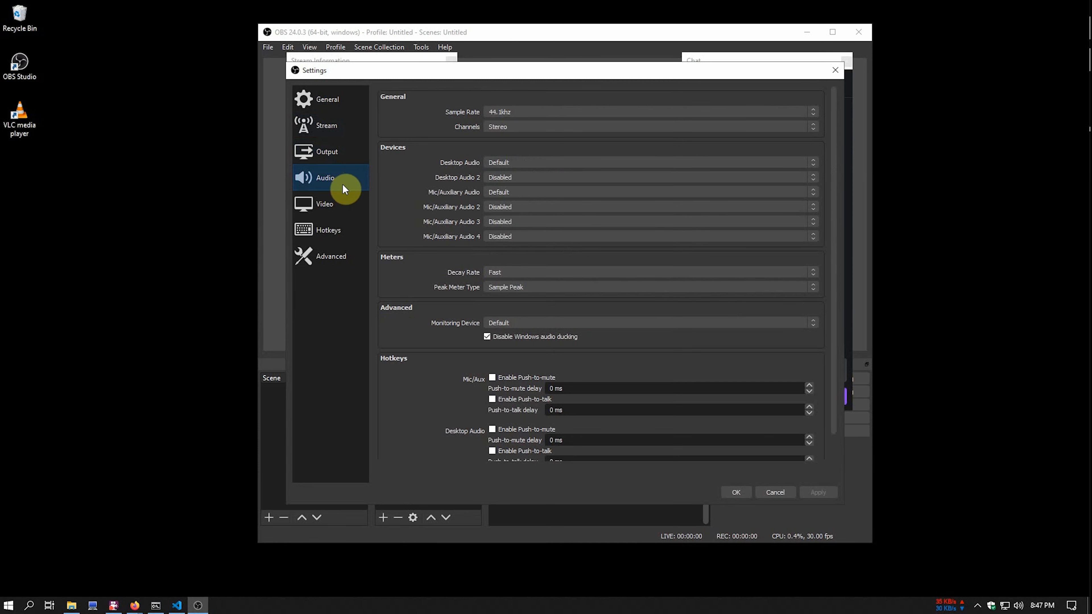
left_click(332, 204)
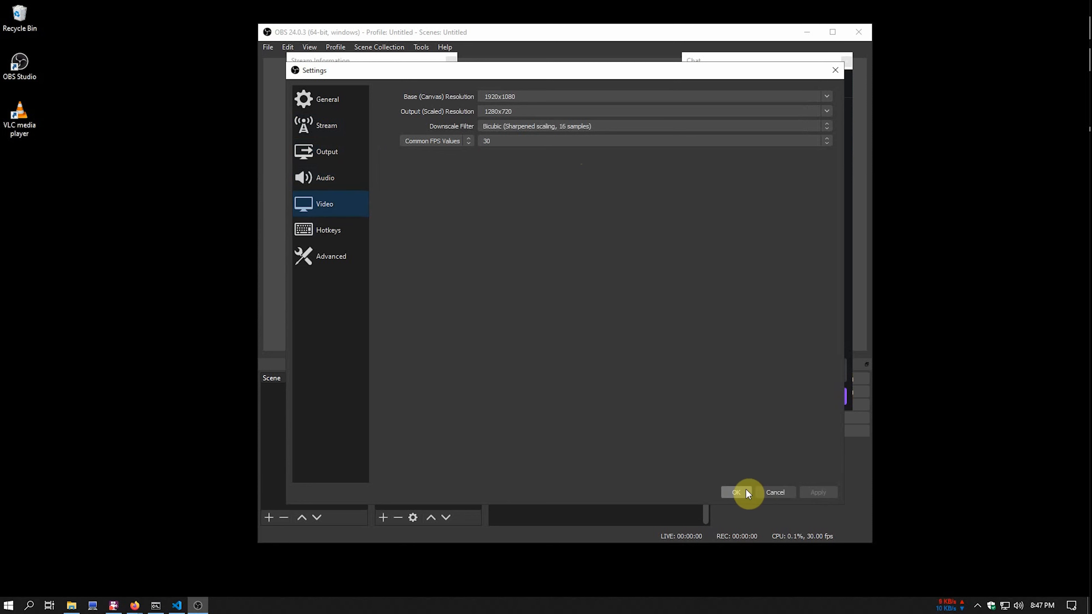
left_click(737, 492)
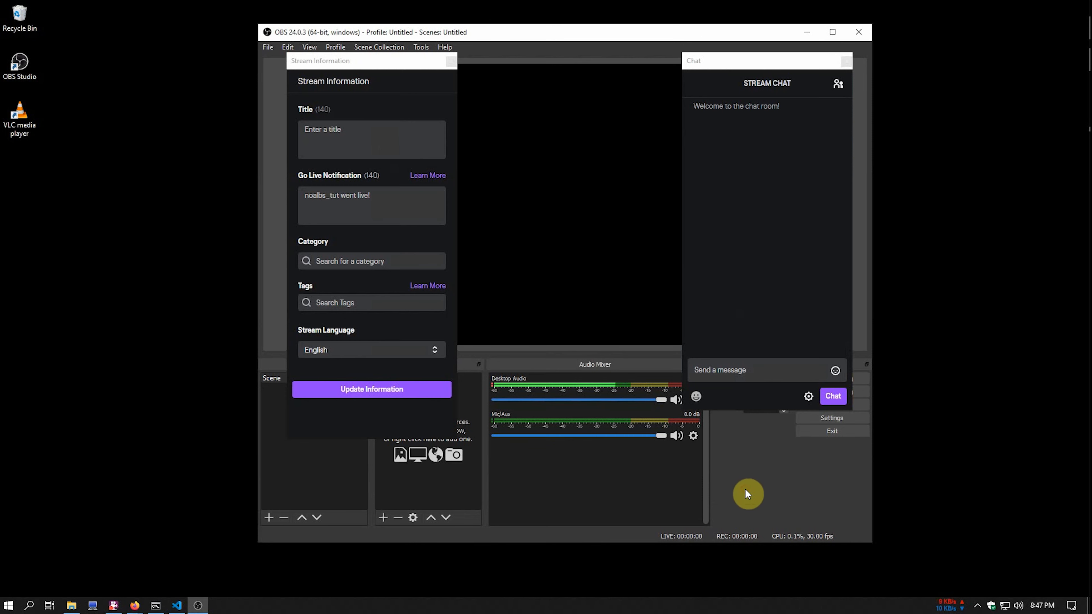
- Close the Stream Information and Chat docks and move the OBS window to the right
left_click(451, 61)
left_click(845, 61)
left_click_drag(706, 32, 663, 32)
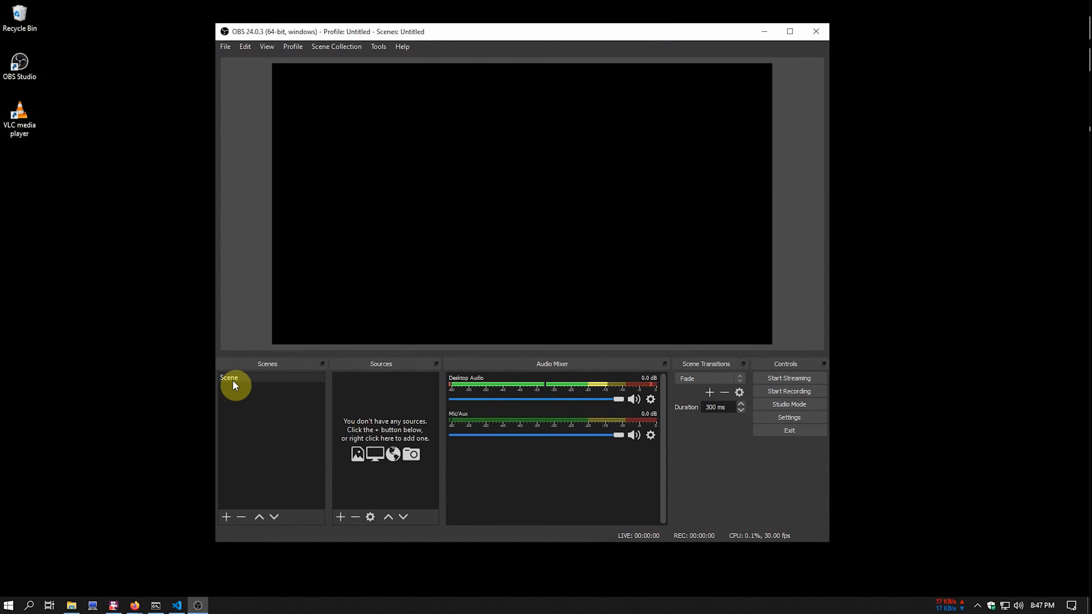
left_click_drag(437, 31, 3, 151)
- Place VS Code and OBS side by side and rename the default scene to LIVE
left_click(177, 606)
left_click(629, 61)
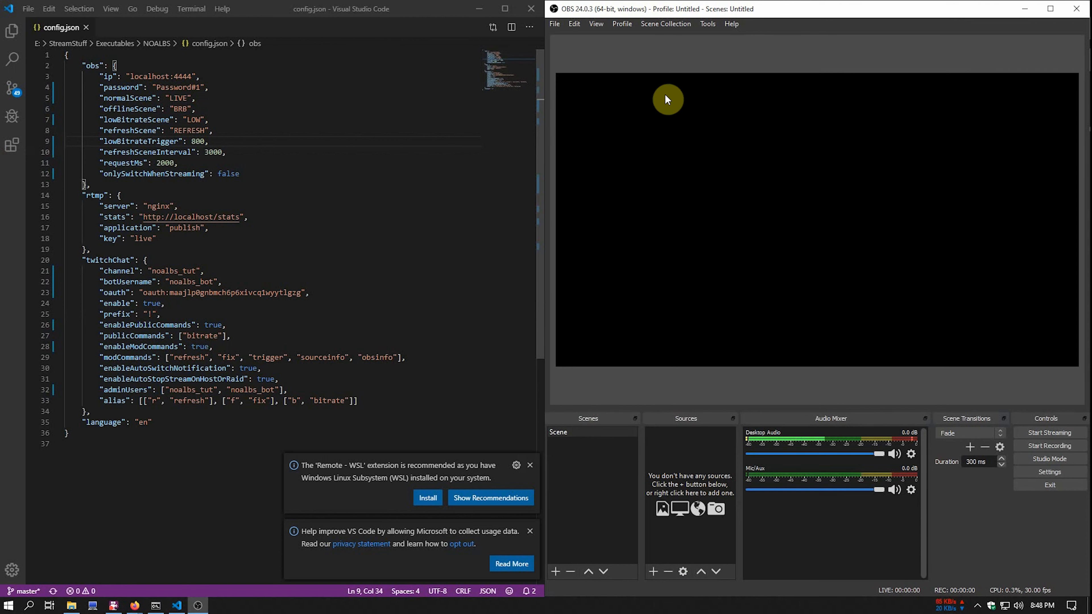
left_click(530, 465)
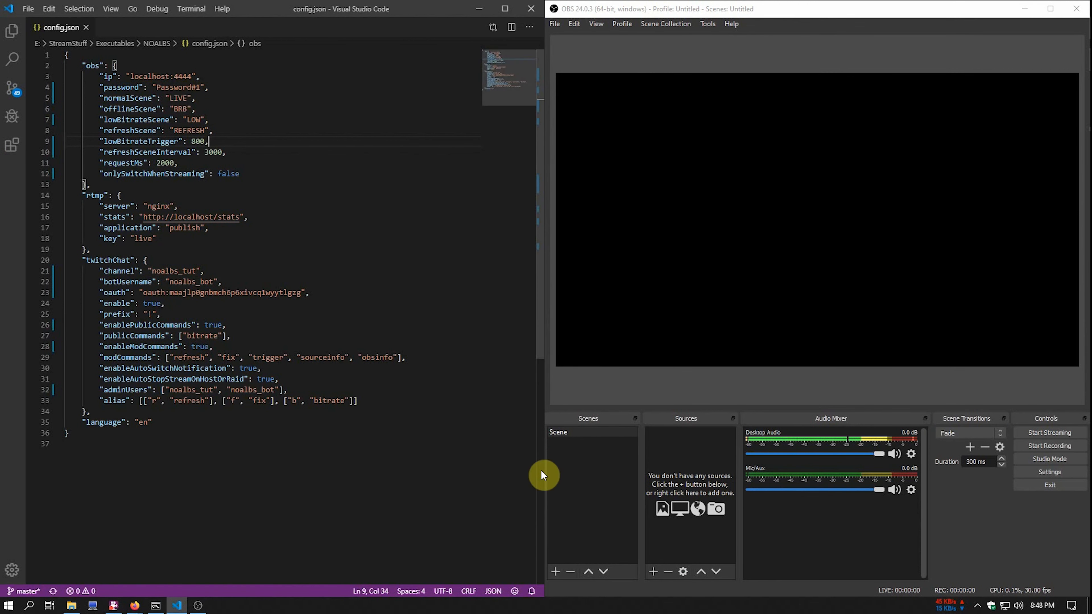
left_click(581, 469)
right_click(562, 432)
left_click(597, 318)
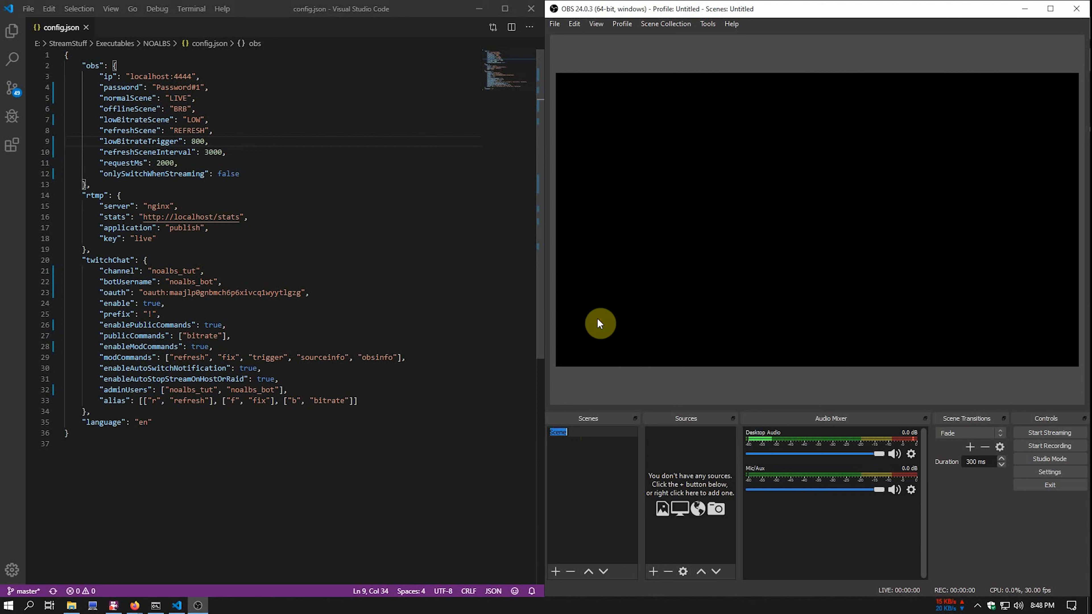
type("LIVE")
key("Return")
- Add three new scenes named BRB, LOW and REFRESH
left_click(555, 571)
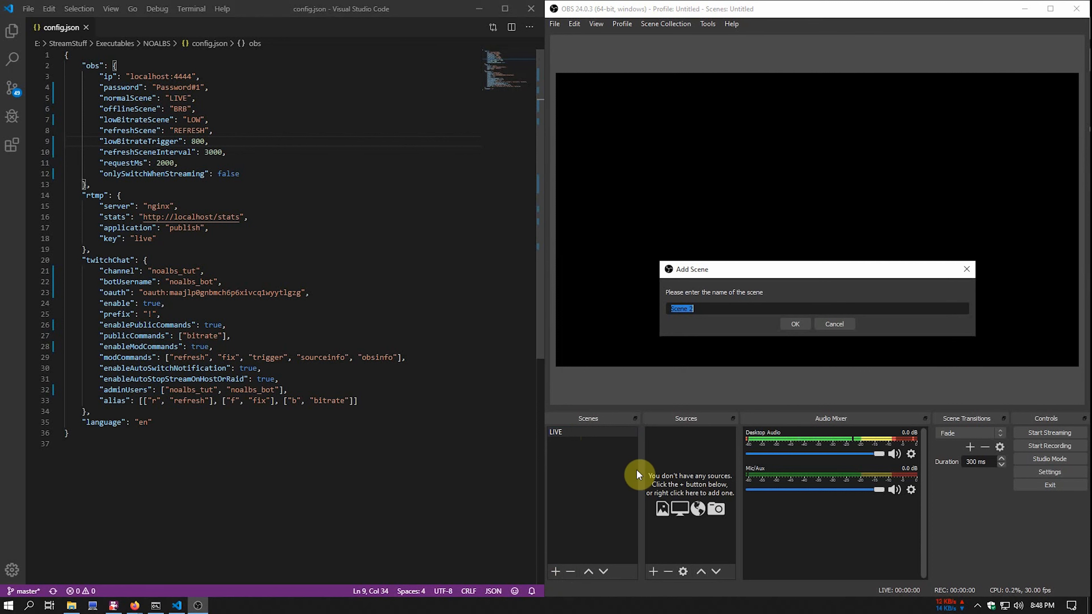
type("BRB")
left_click(795, 325)
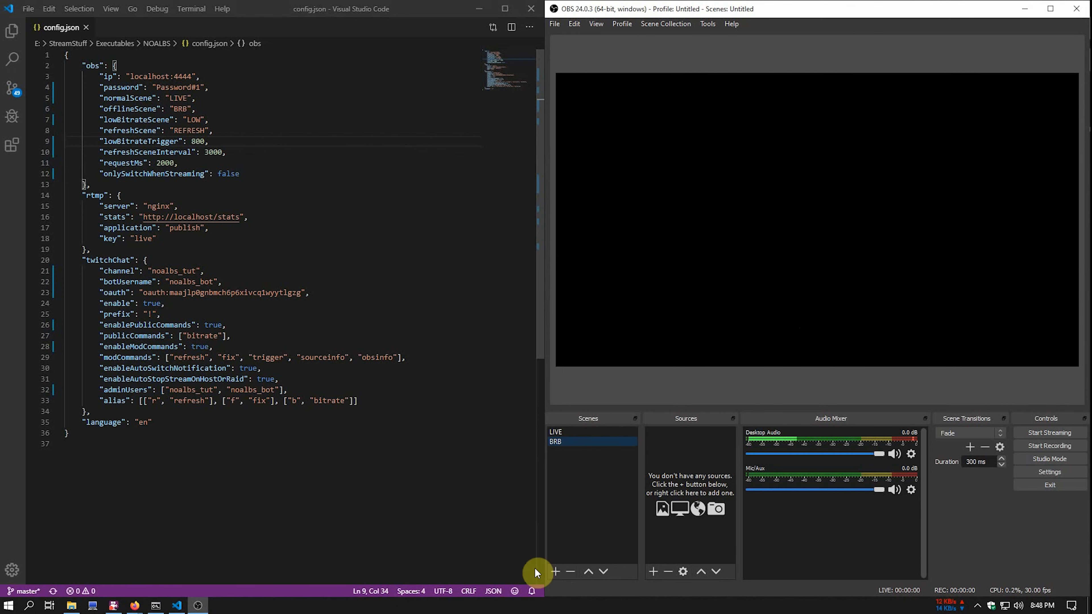
left_click(555, 571)
type("LOW")
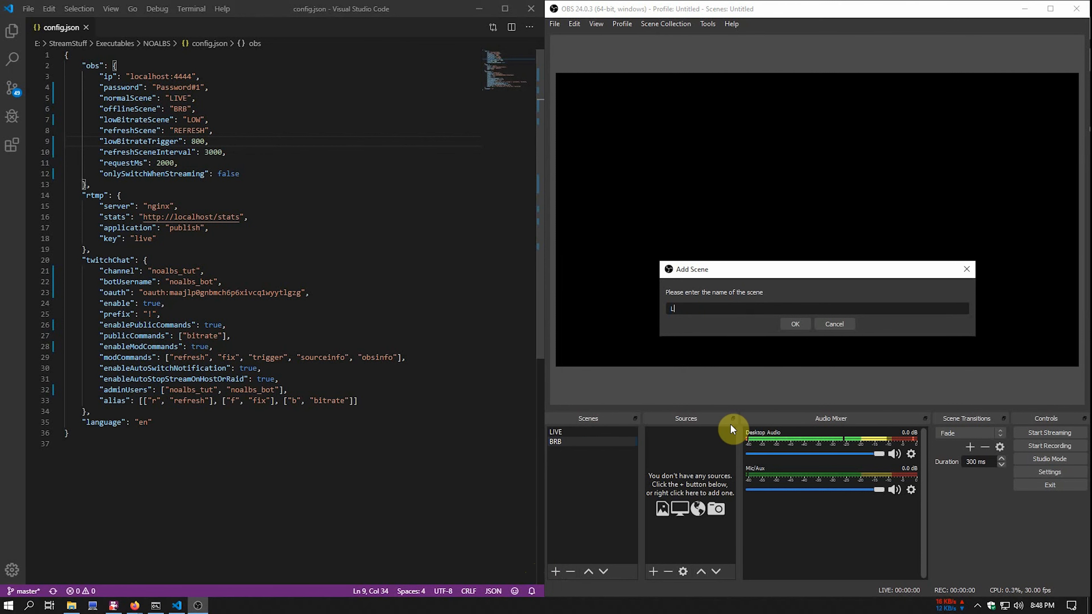
left_click(794, 324)
left_click(555, 571)
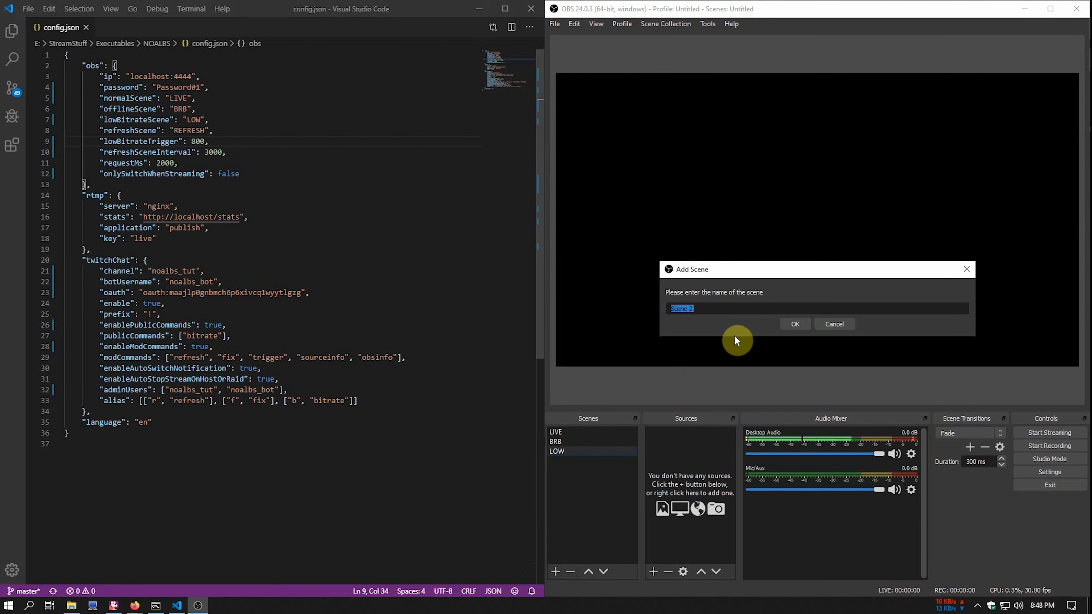
type("REFRESH")
key("Return")
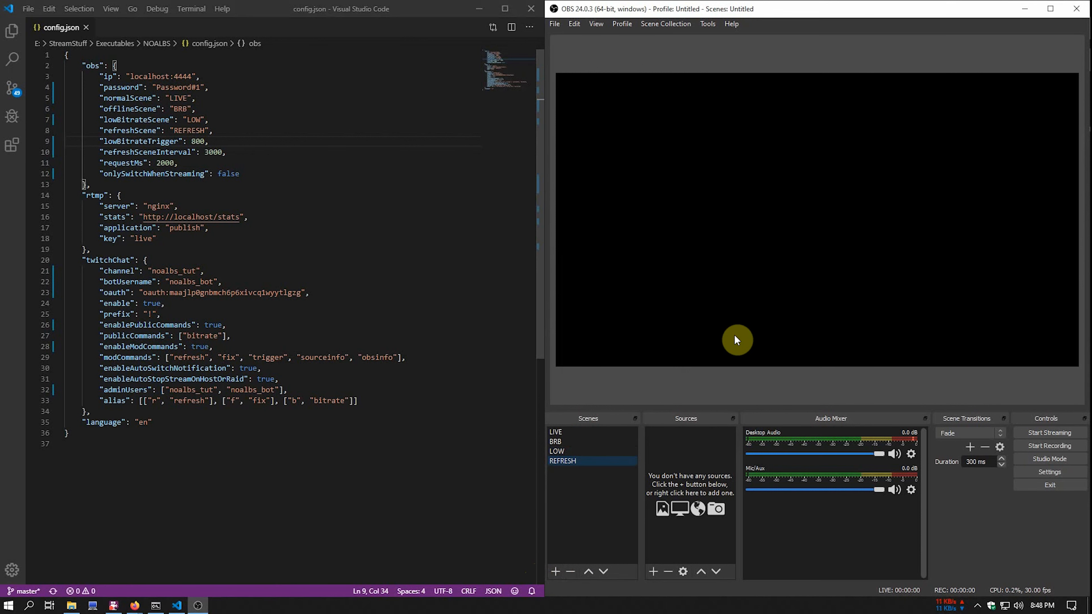
left_click(597, 494)
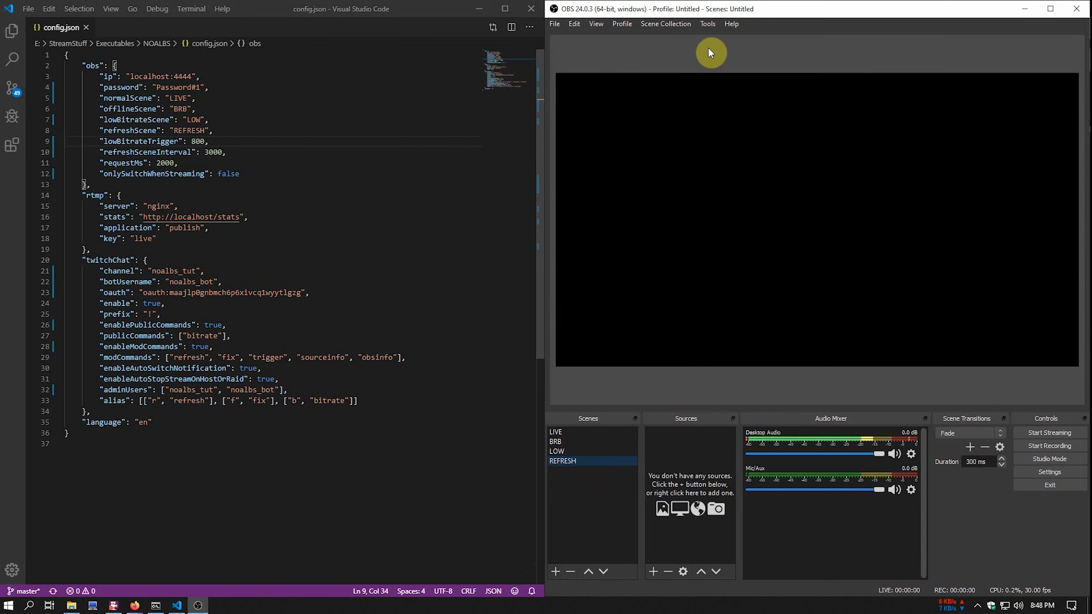
- Enable WebSockets server authentication using the OBS password copied from config.json, then close VS Code
left_click(709, 24)
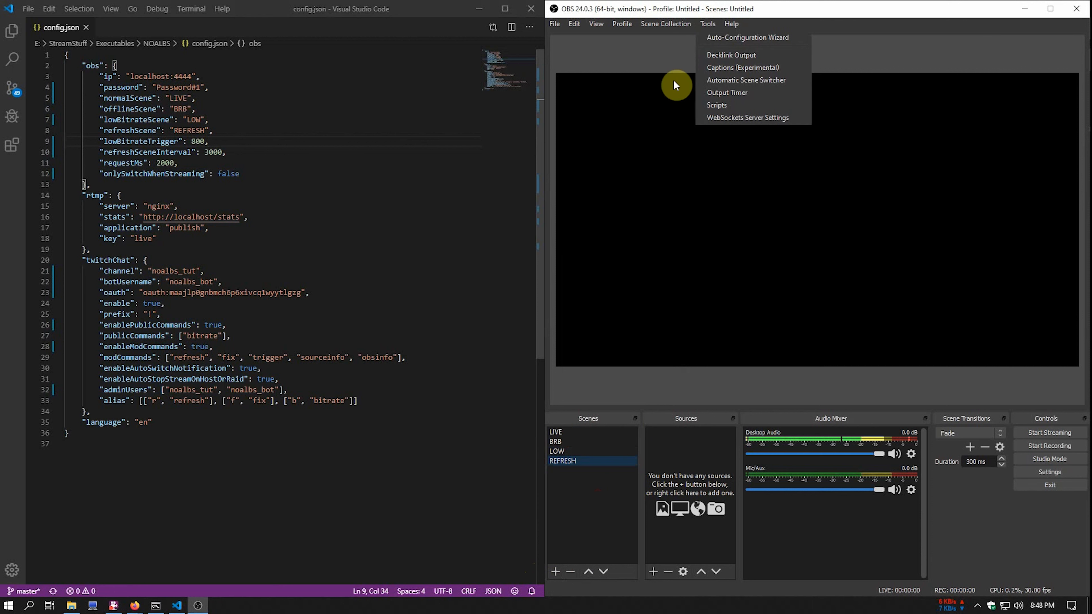
left_click(747, 123)
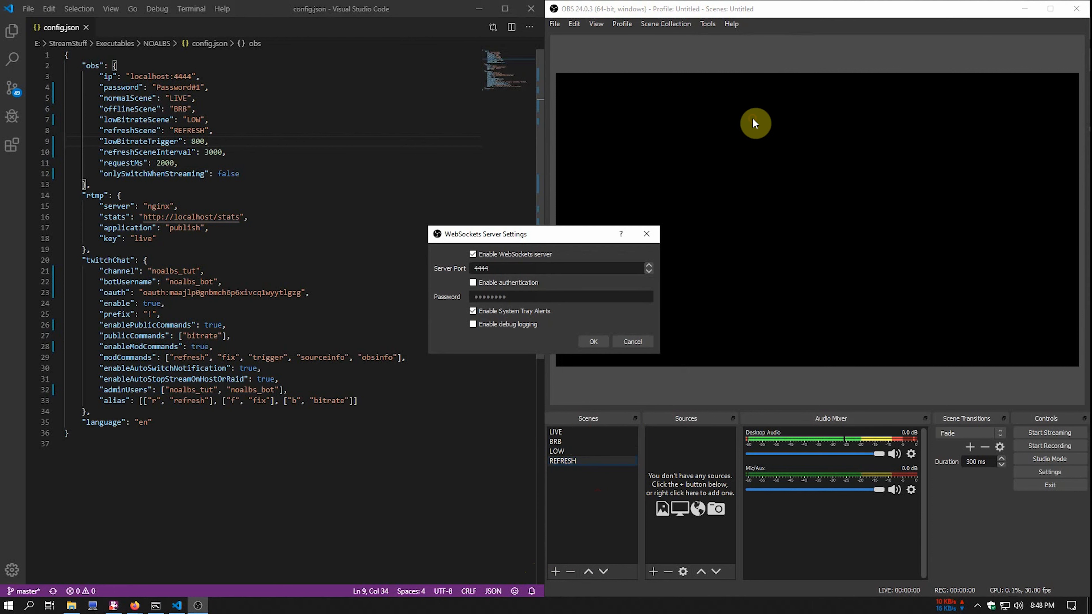
left_click(516, 283)
left_click_drag(523, 297, 445, 299)
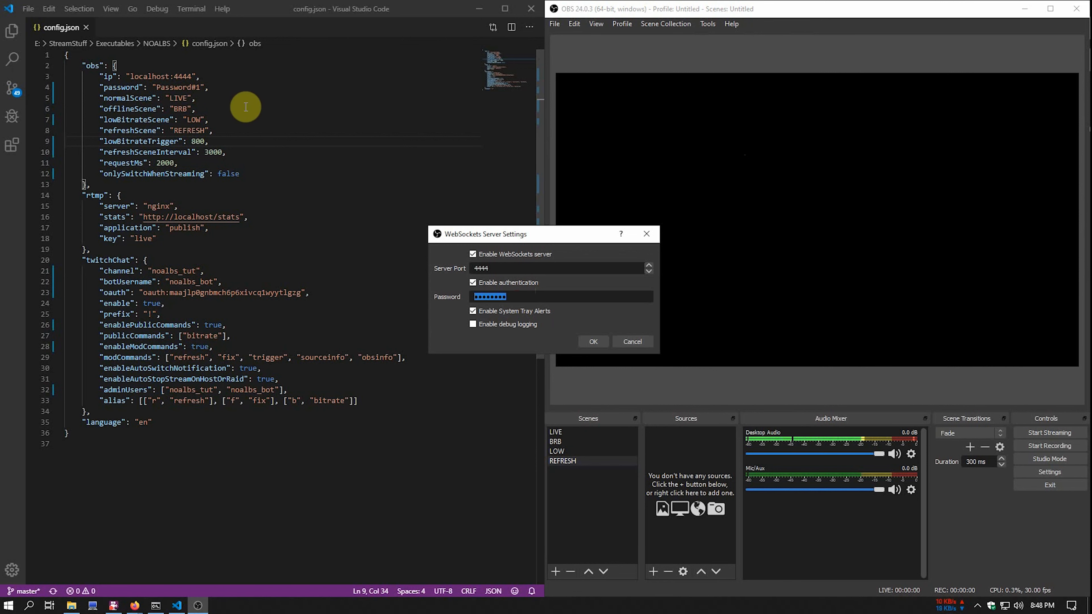
left_click_drag(200, 87, 157, 88)
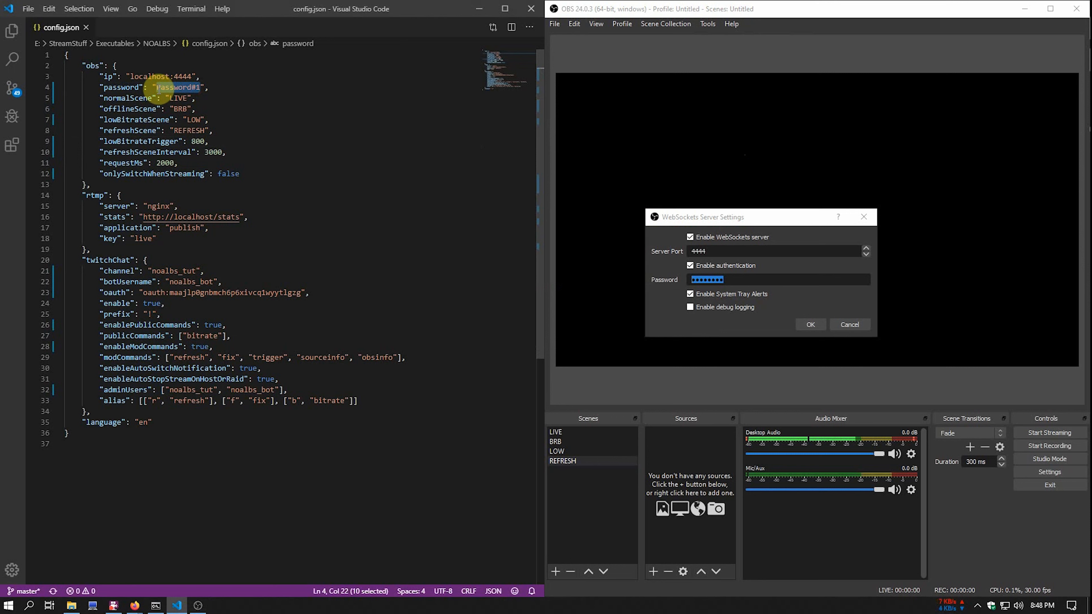
key("ctrl+c")
left_click(811, 325)
left_click(218, 493)
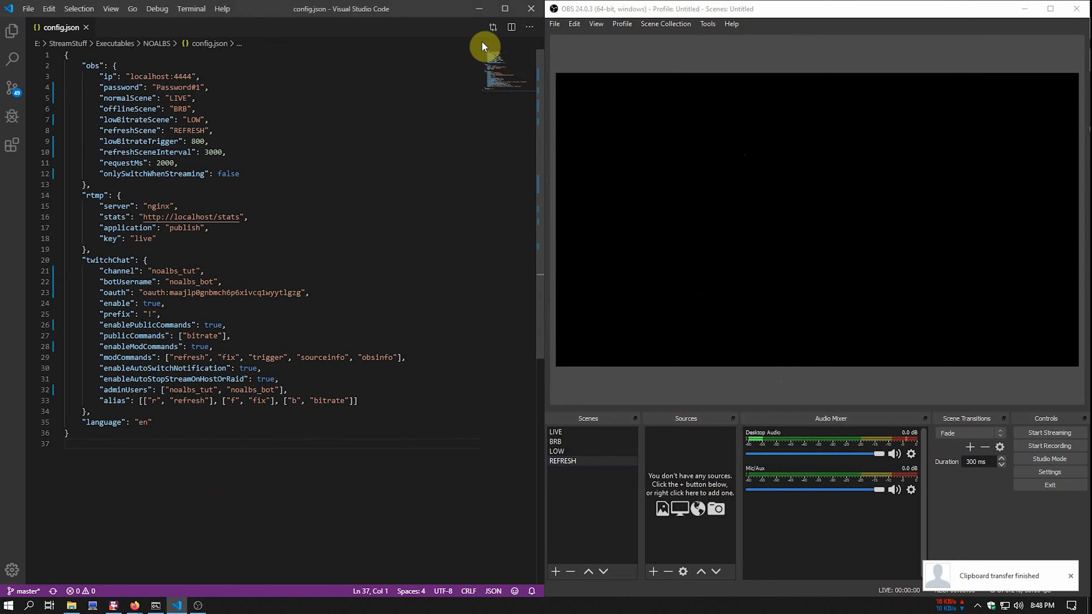
left_click(530, 8)
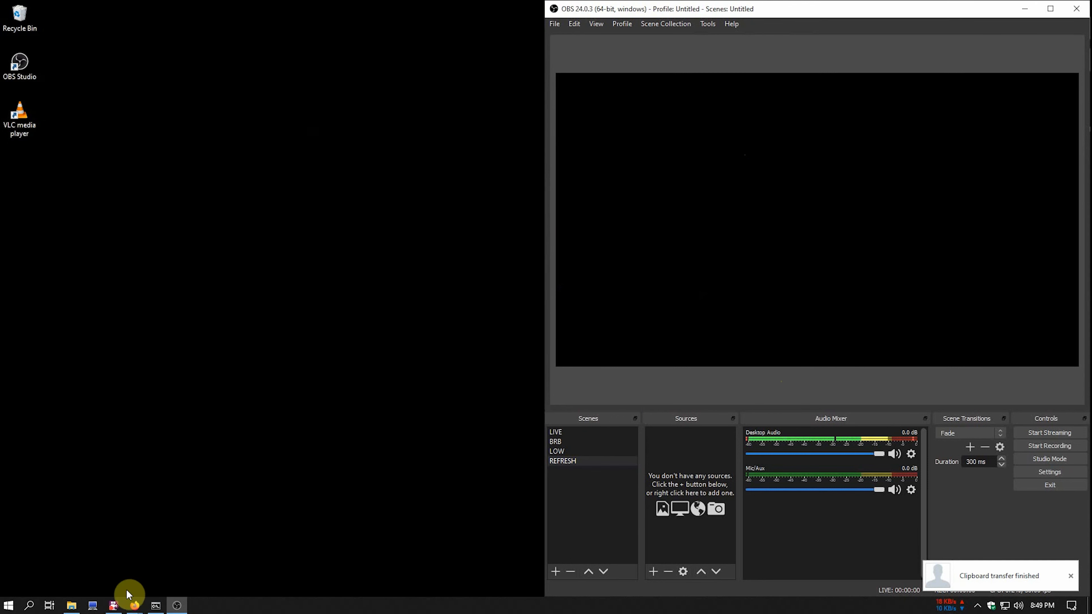
- Place the NOALBS folder beside OBS and paste in the three batch files
left_click(71, 605)
left_click_drag(694, 114, 351, 127)
left_click_drag(698, 244, 524, 239)
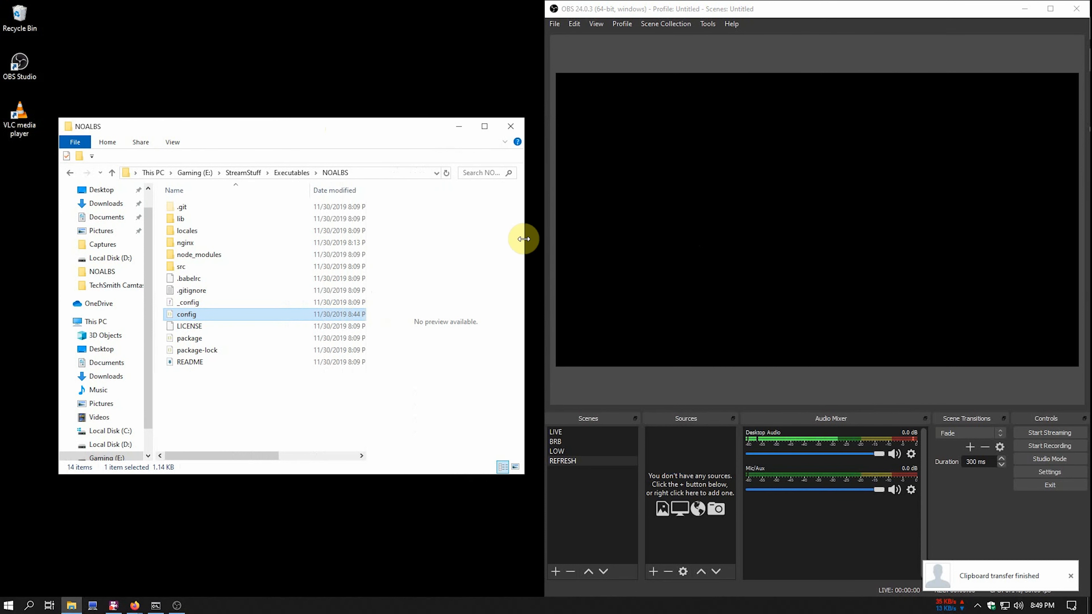
left_click(220, 411)
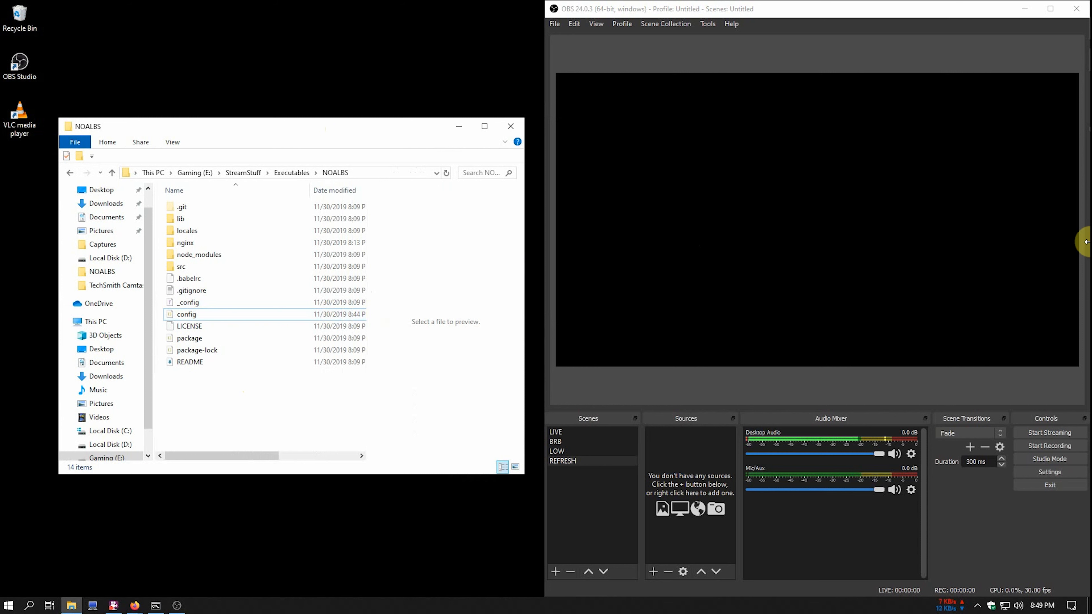
key("ctrl+v")
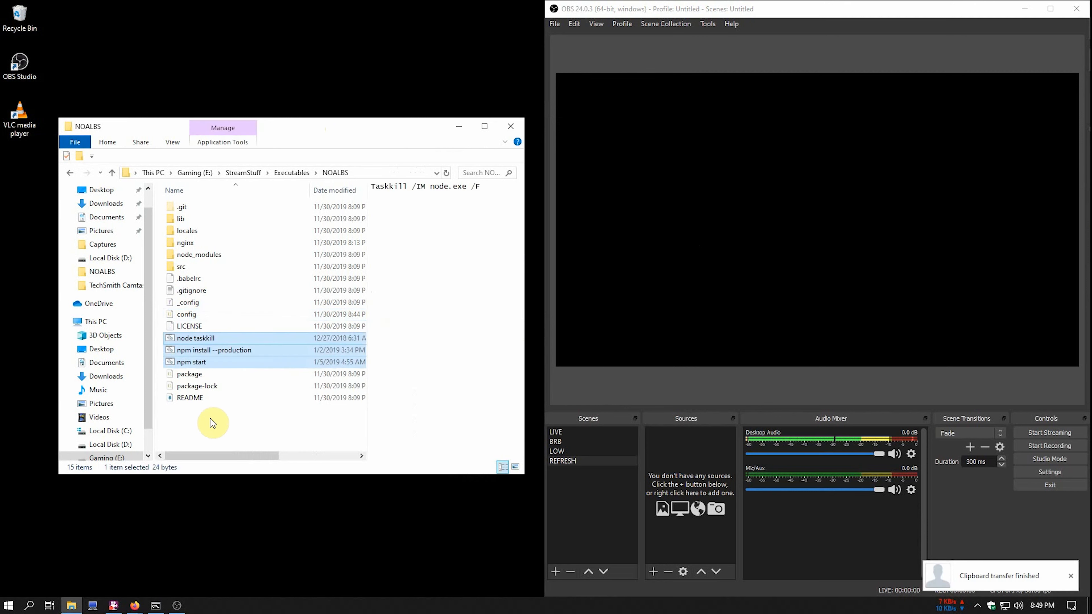
- Check the npm start and node taskkill batch files in Notepad
left_click(201, 365)
right_click(202, 365)
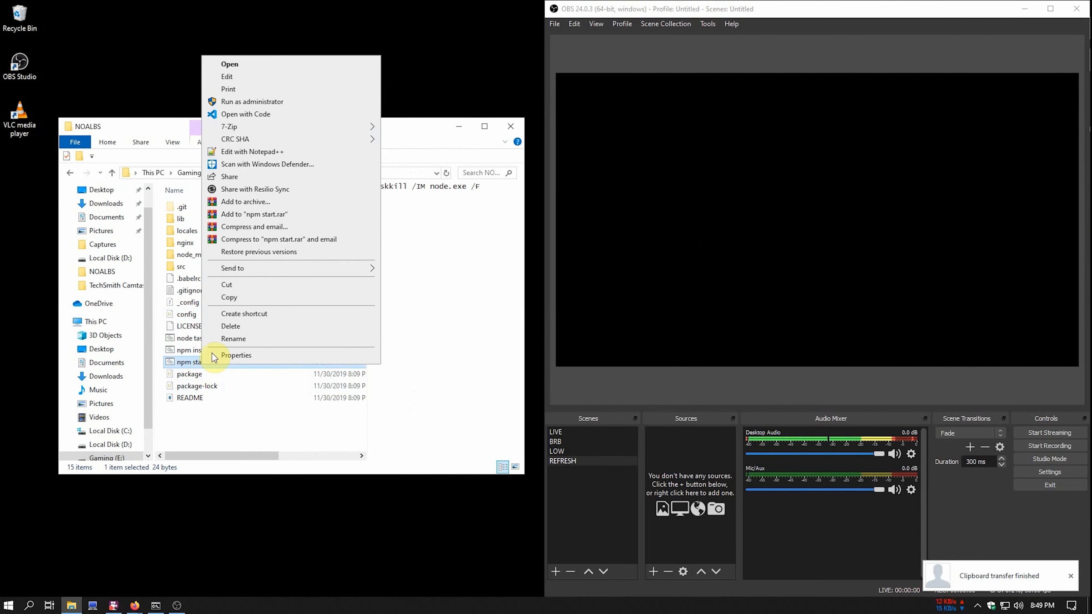
left_click(256, 94)
left_click(1082, 134)
left_click(174, 340)
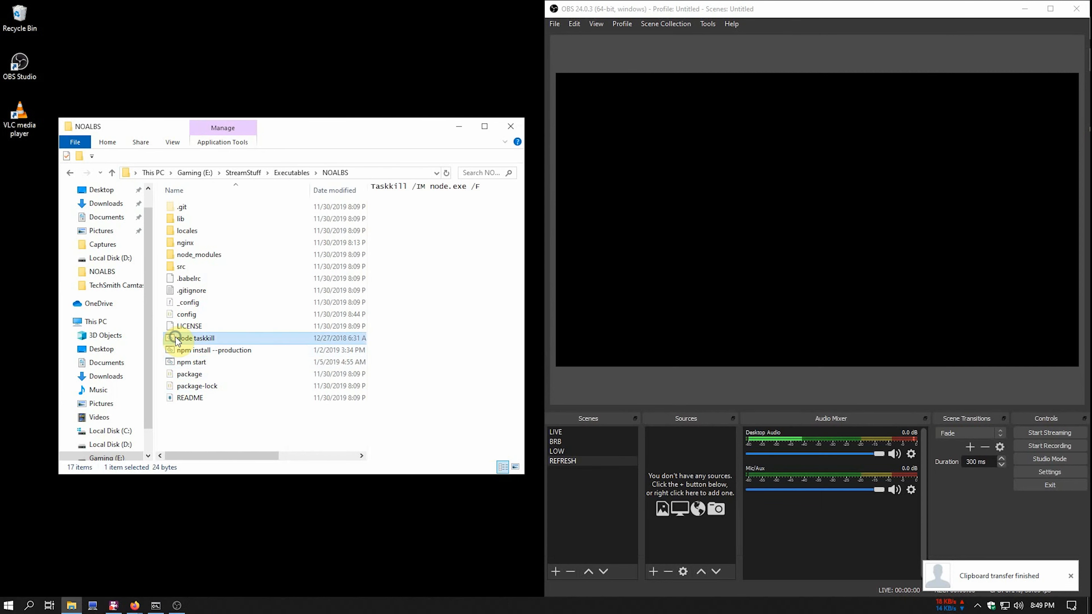
right_click(174, 340)
left_click(227, 51)
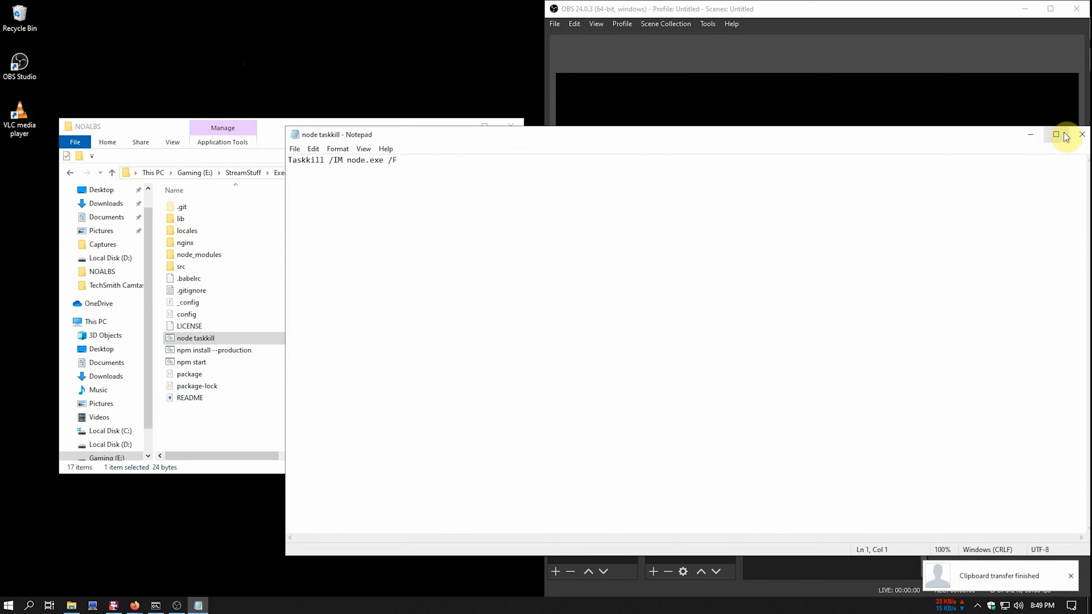
left_click(1081, 135)
left_click(215, 423)
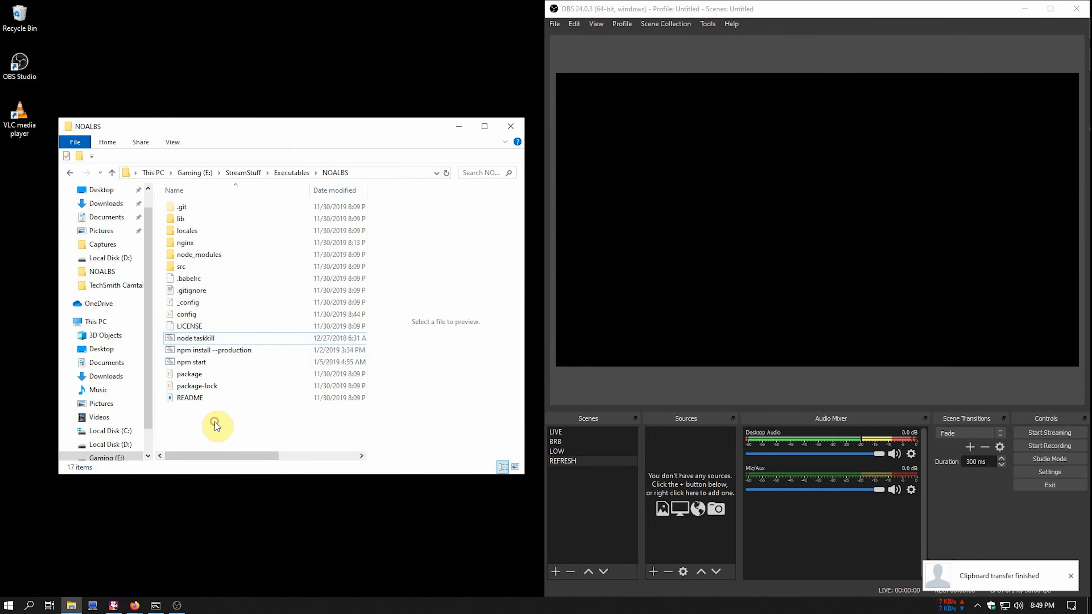
- Check the nginx config folder and confirm nginx is running in Task Manager
double_click(189, 243)
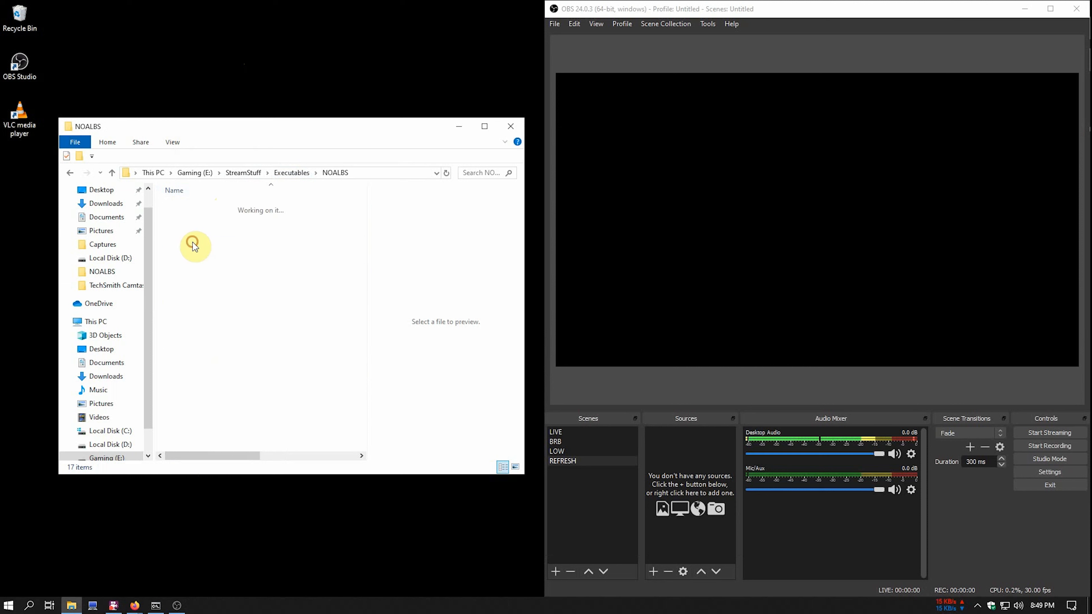
double_click(198, 233)
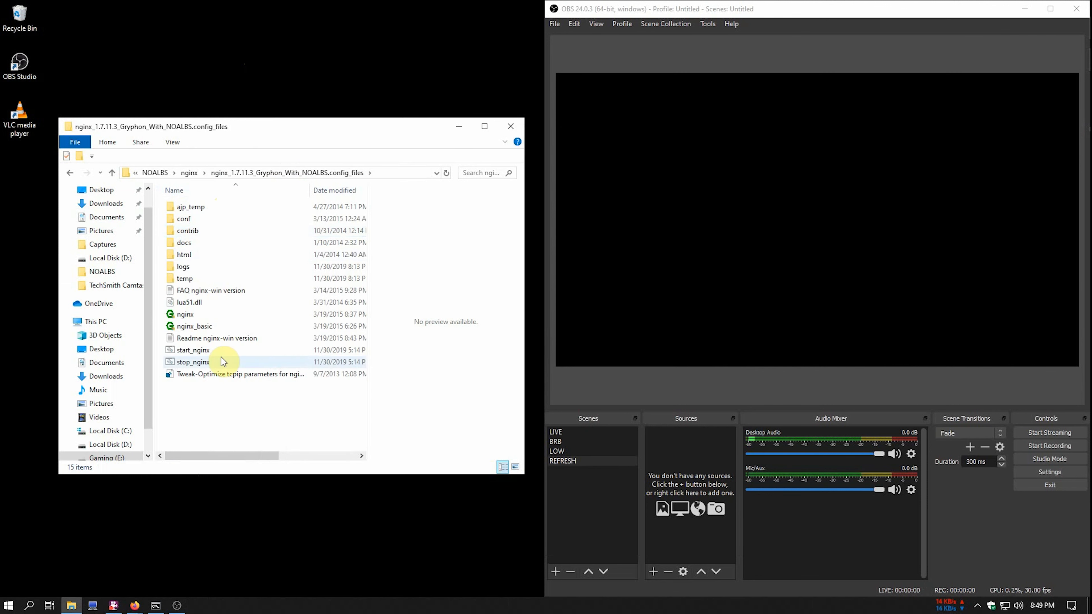
right_click(287, 603)
left_click(336, 547)
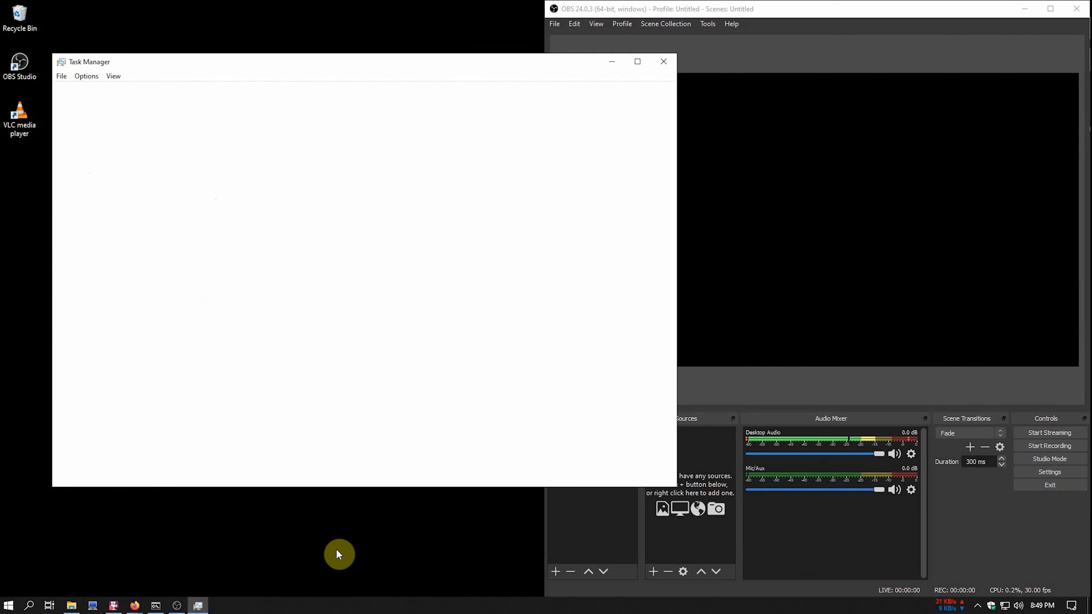
scroll(169, 311, "down", 5)
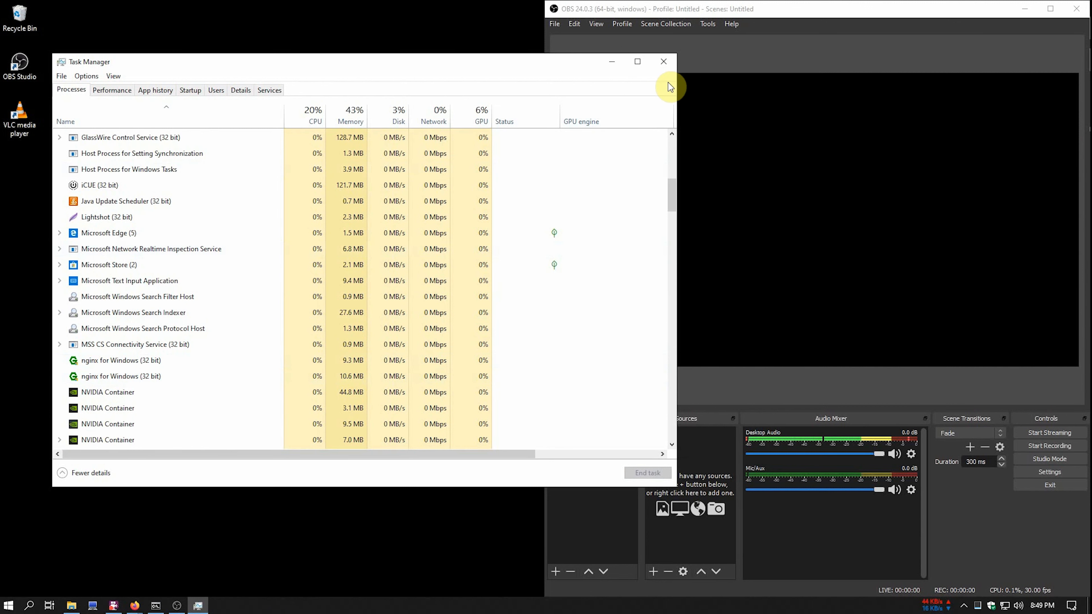
left_click(664, 62)
- Launch NOALBS from its folder with npm start and position its console beside OBS
left_click(112, 173)
left_click(111, 172)
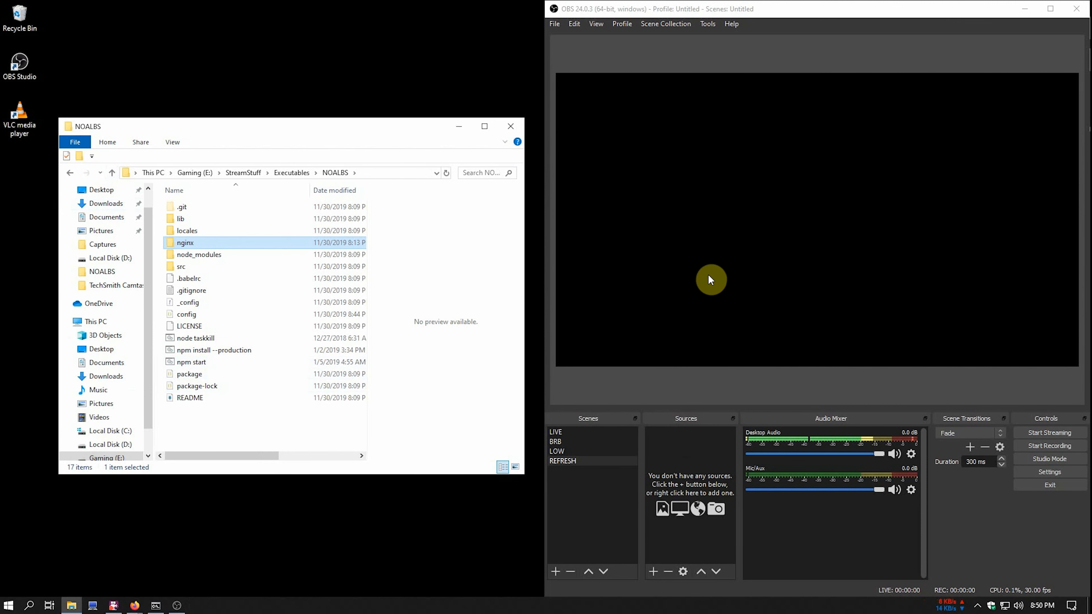
double_click(203, 363)
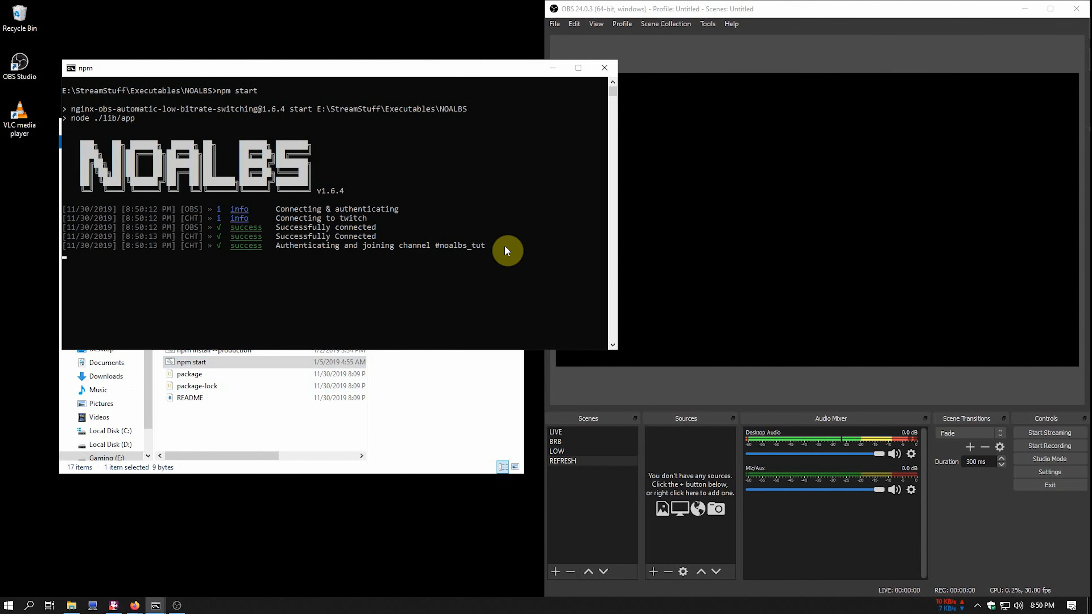
left_click(997, 522)
left_click_drag(450, 75, 414, 70)
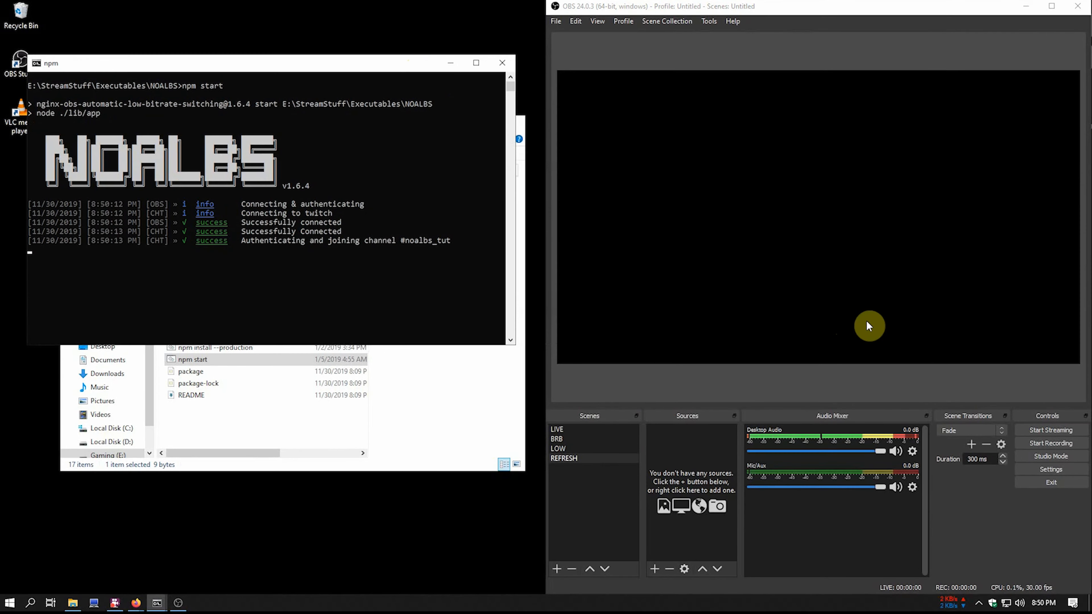
left_click(136, 603)
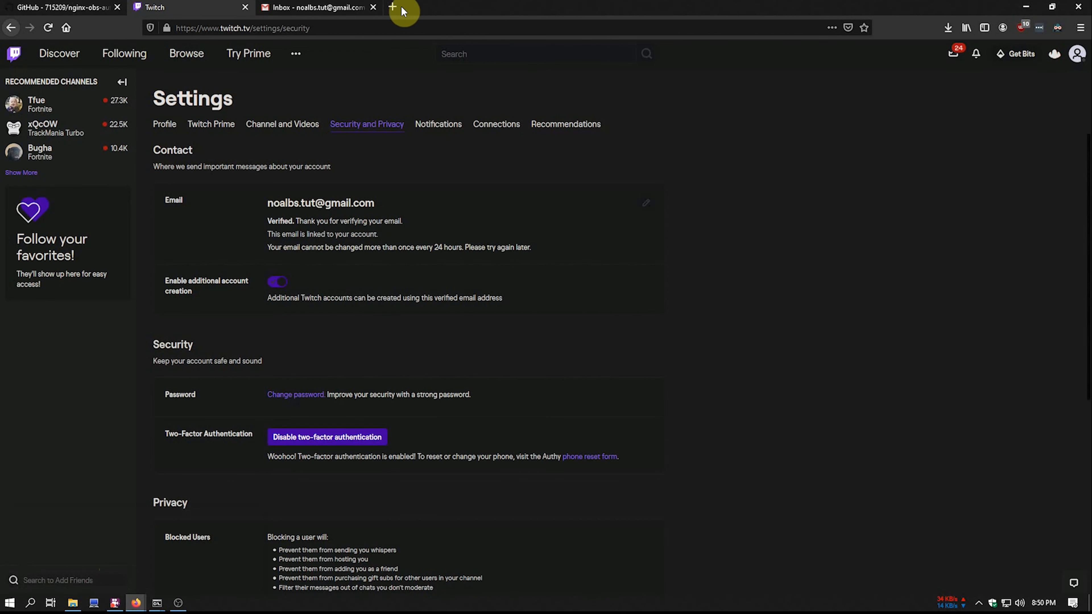
- Run ipconfig in Command Prompt to find the PC's default gateway
left_click(392, 6)
left_click(36, 606)
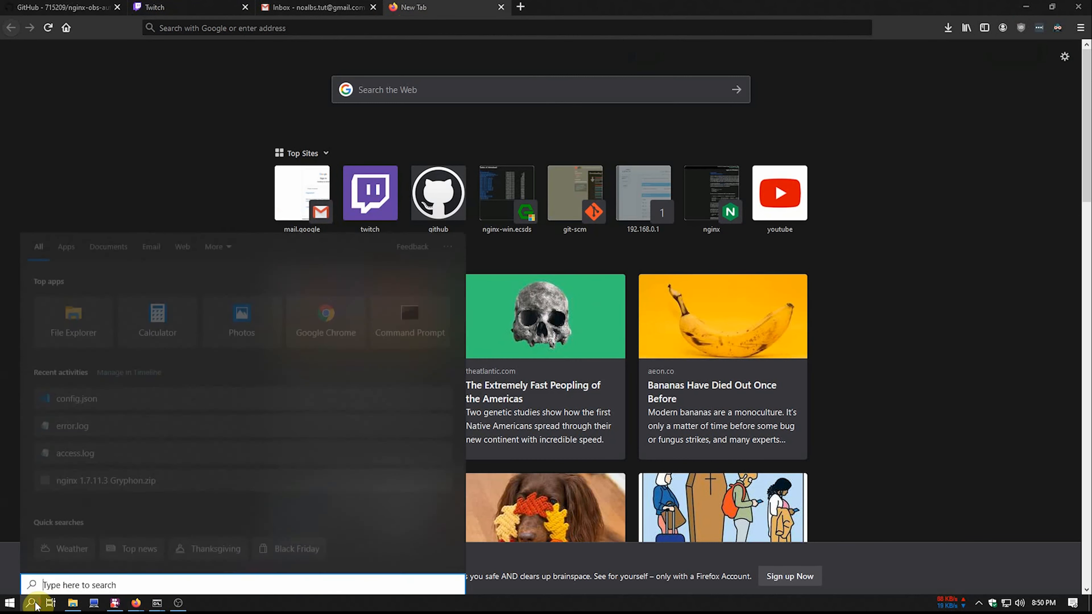
type("cmd")
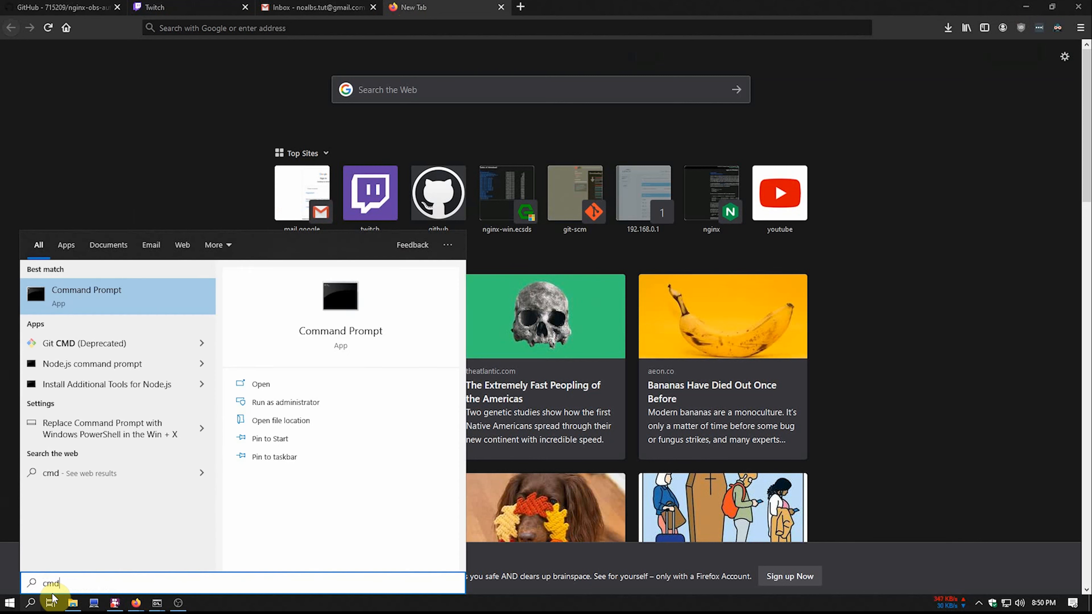
key("Return")
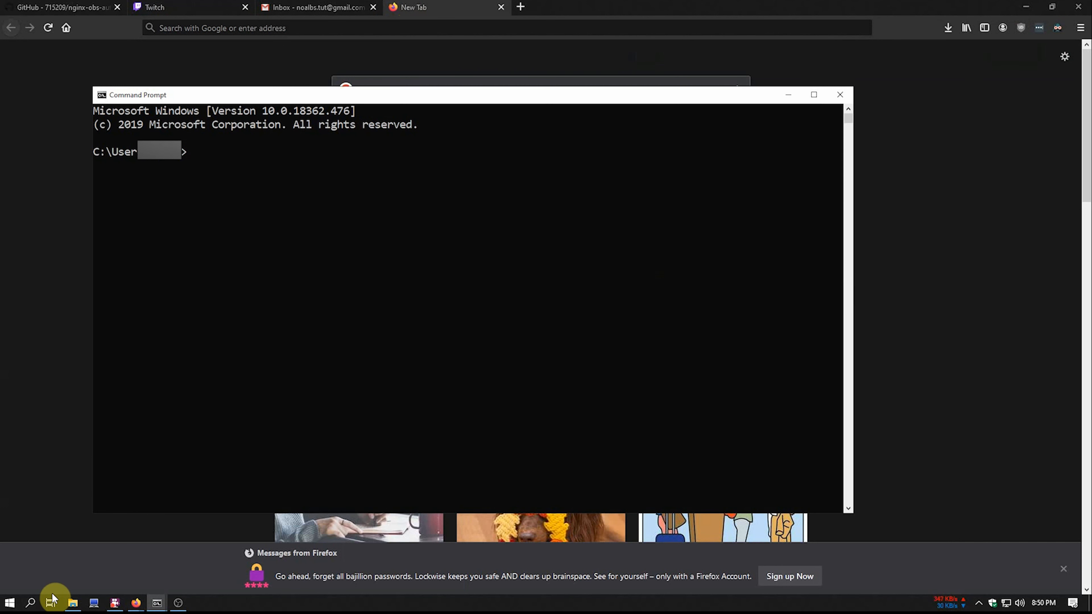
type("ipconfig")
key("Return")
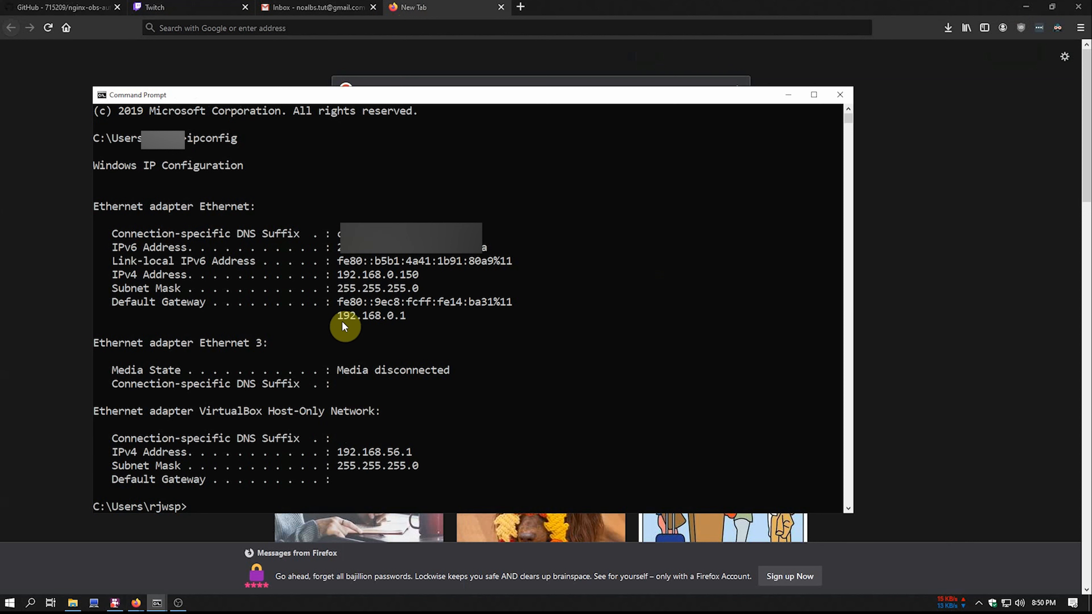
- Copy the gateway address 192.168.0.1 and load it in a new Firefox tab
left_click_drag(339, 318, 404, 319)
right_click(404, 319)
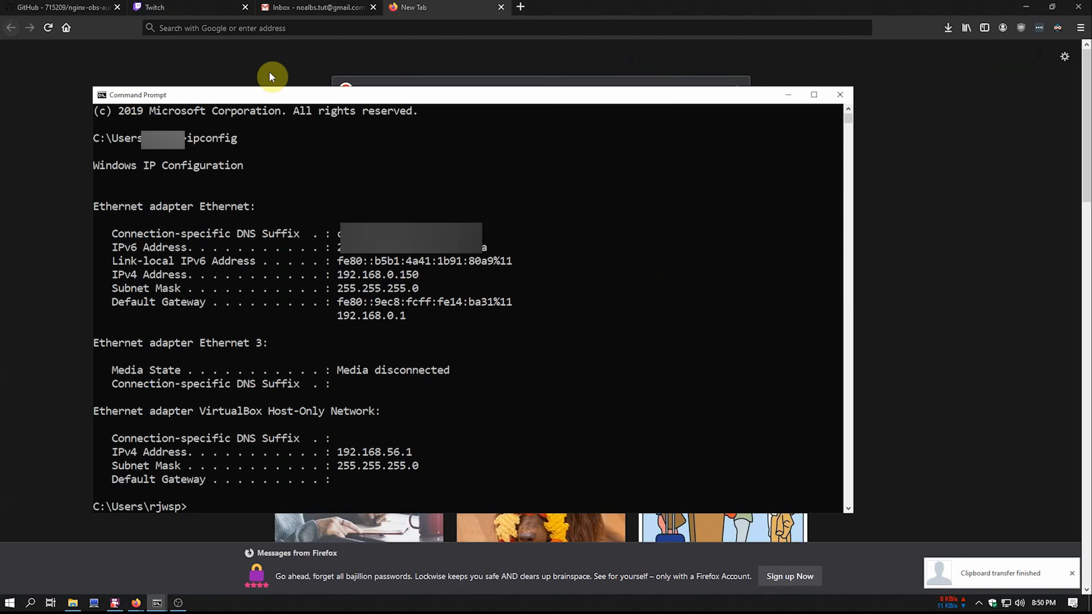
right_click(261, 27)
left_click(295, 90)
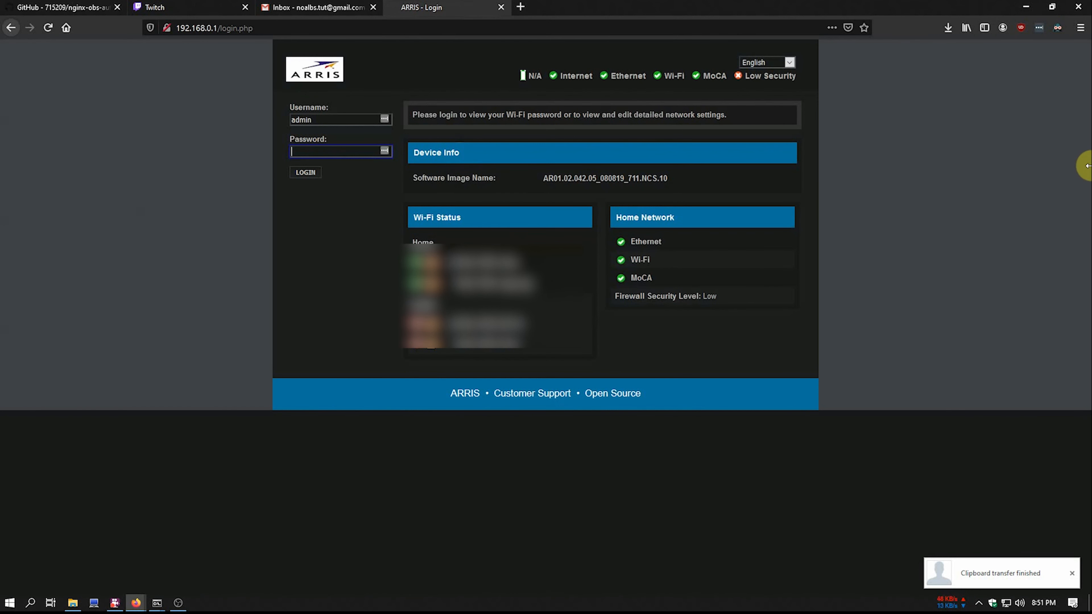
- Log into the ARRIS router with the admin password and open Advanced > Port Forwarding
key("ctrl+v")
key("Return")
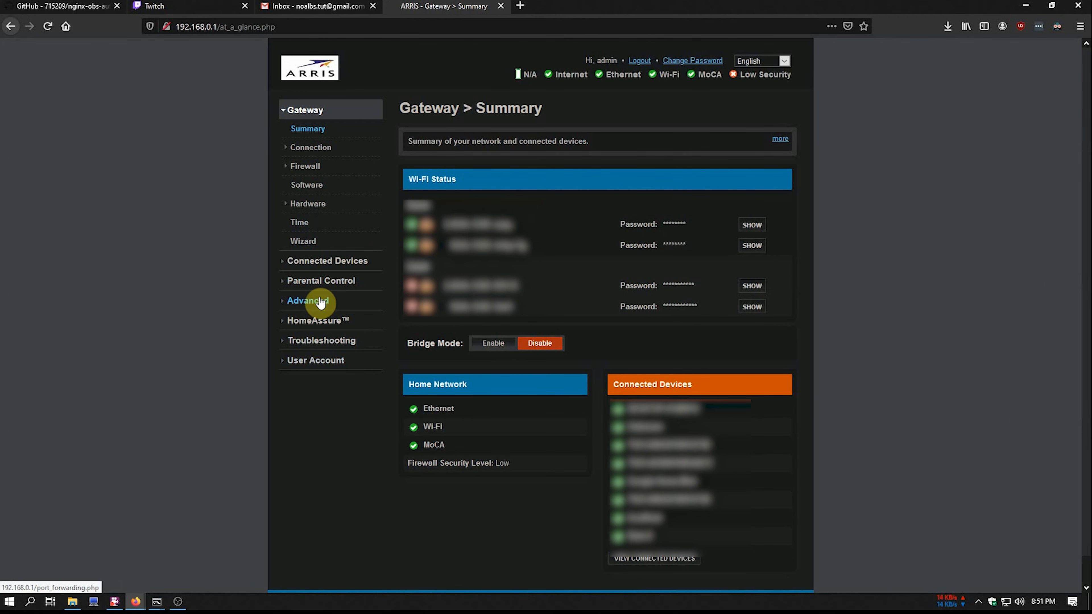
left_click(309, 300)
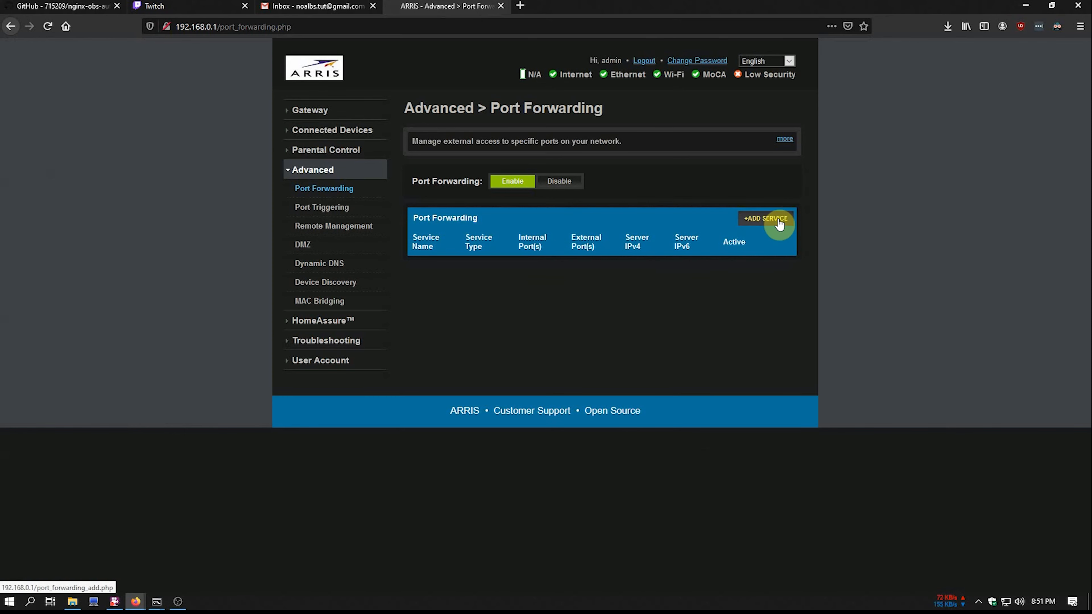
- Start a new forwarding service named RTMP and check the PC's address in the ipconfig output
left_click(770, 220)
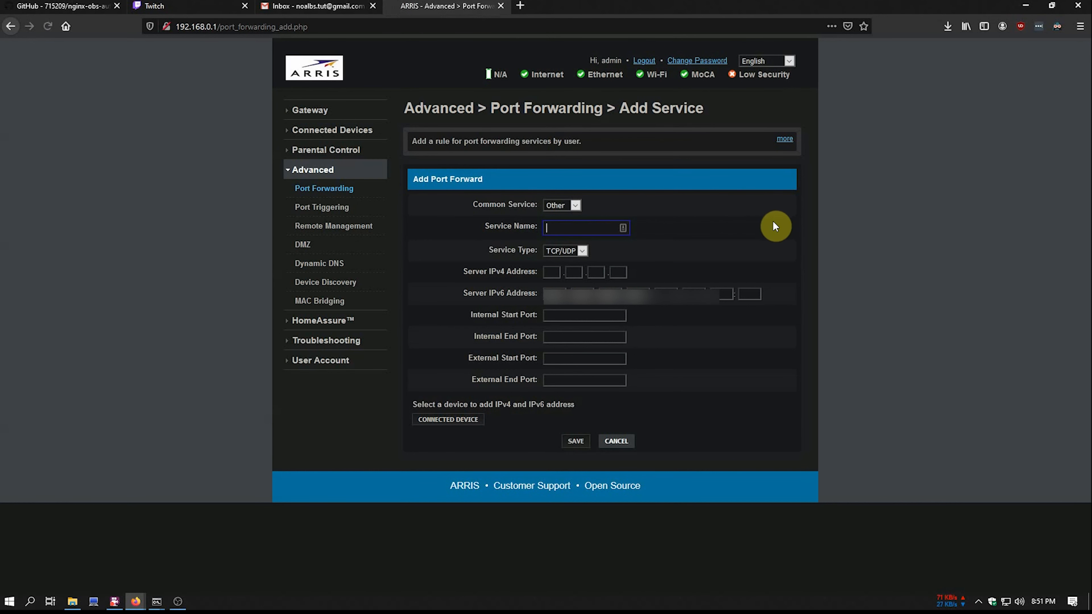
left_click(566, 229)
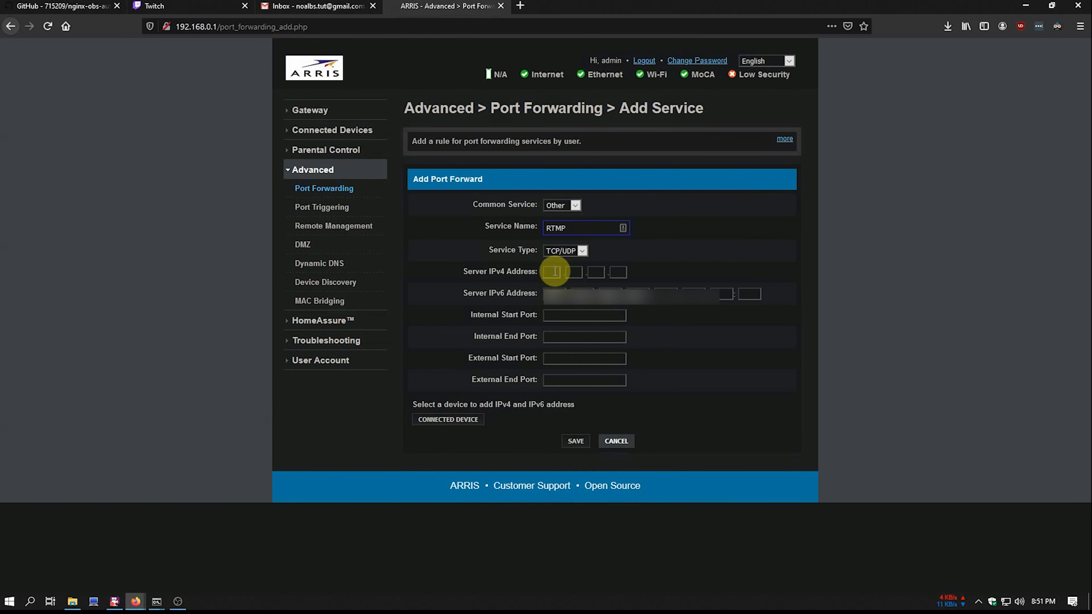
left_click(465, 420)
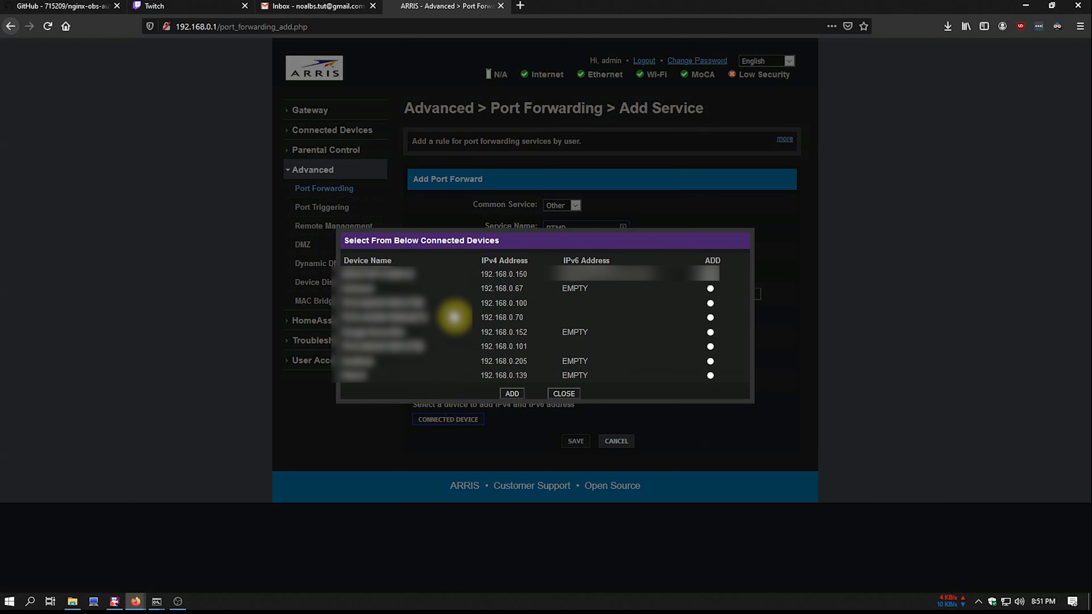
left_click(156, 602)
left_click(269, 566)
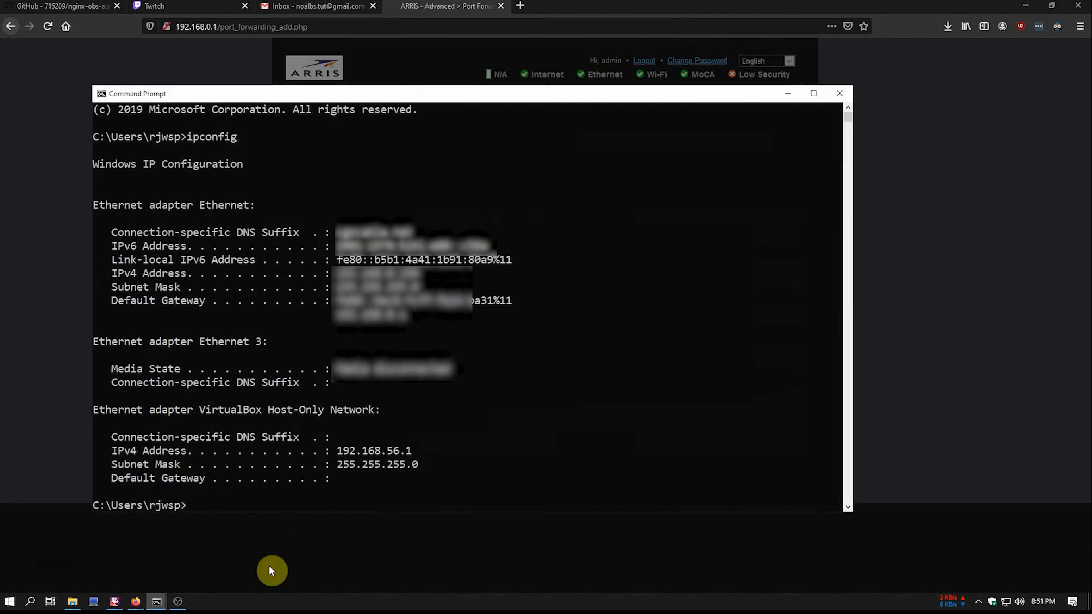
left_click(948, 298)
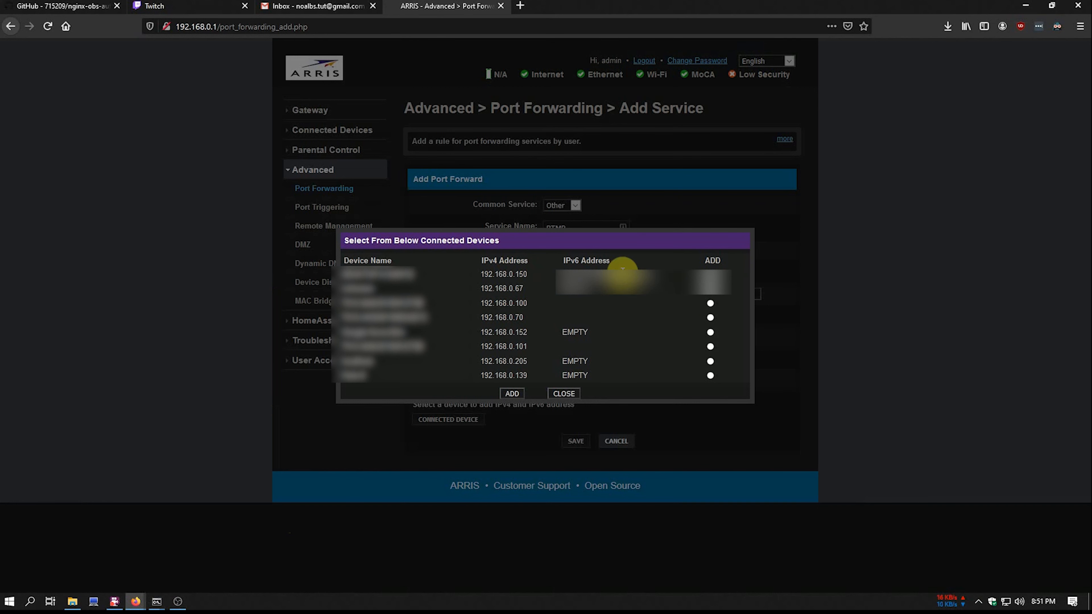
- Set server 192.168.0.150 with port 1935 in all four fields, TCP/UDP, and save
left_click(512, 394)
left_click(582, 315)
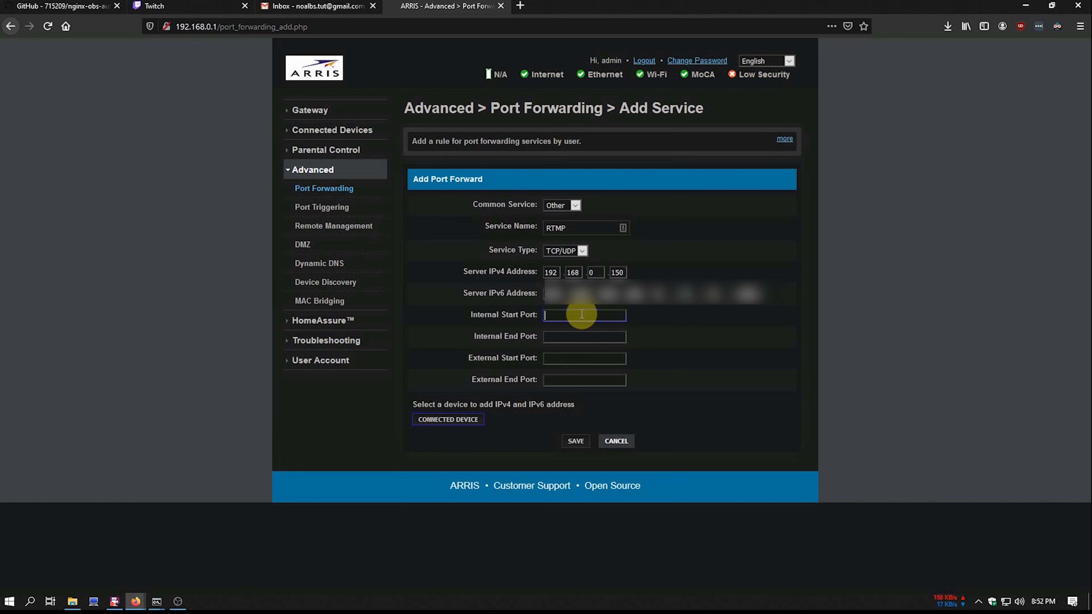
type("193")
type("1935")
type("1935")
type("193")
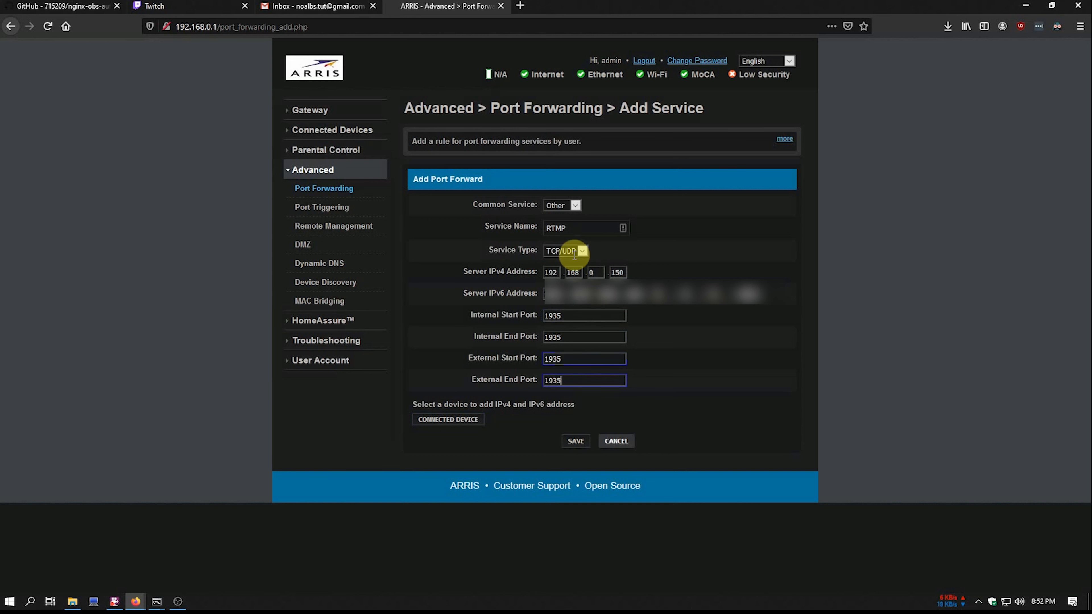
left_click(567, 249)
left_click(583, 441)
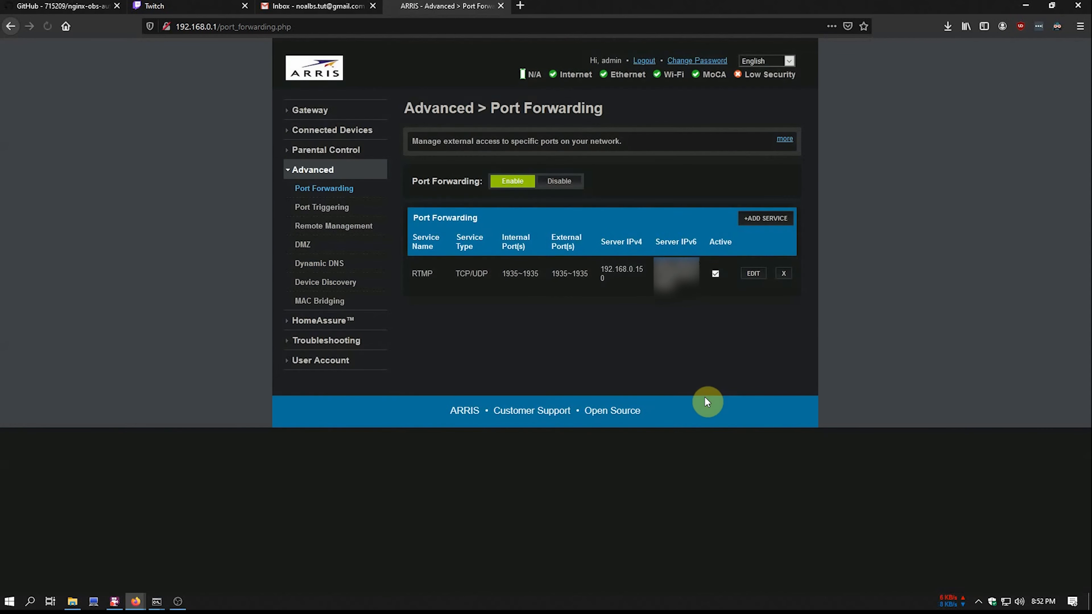
- Add a WEBSOCKET rule forwarding TCP/UDP port 4444 in all four fields to 192.168.0.150 and save it
left_click(763, 220)
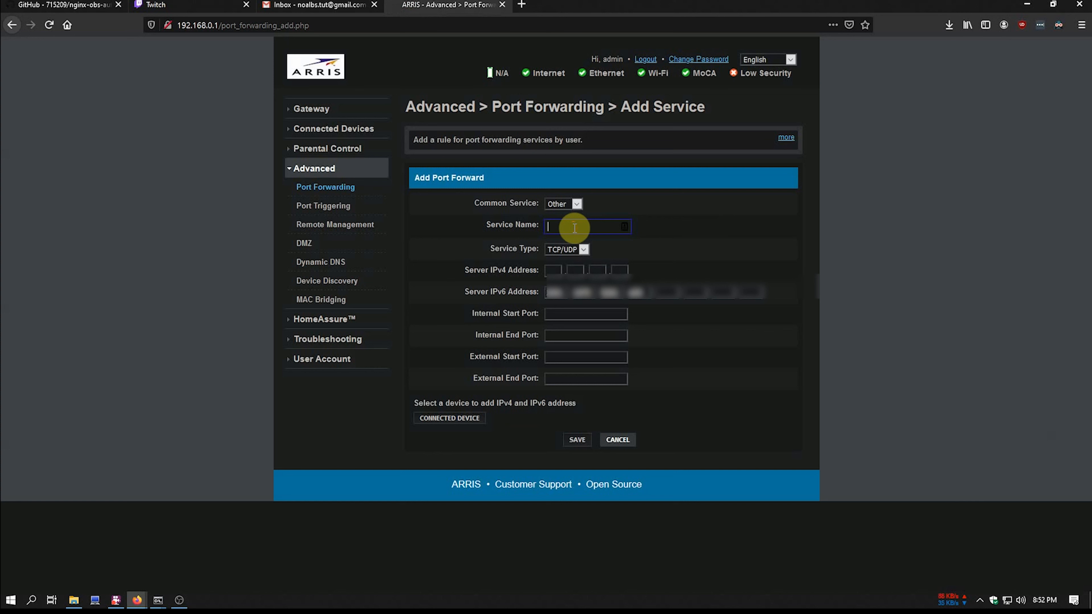
type("WEBSOCKET")
left_click(560, 315)
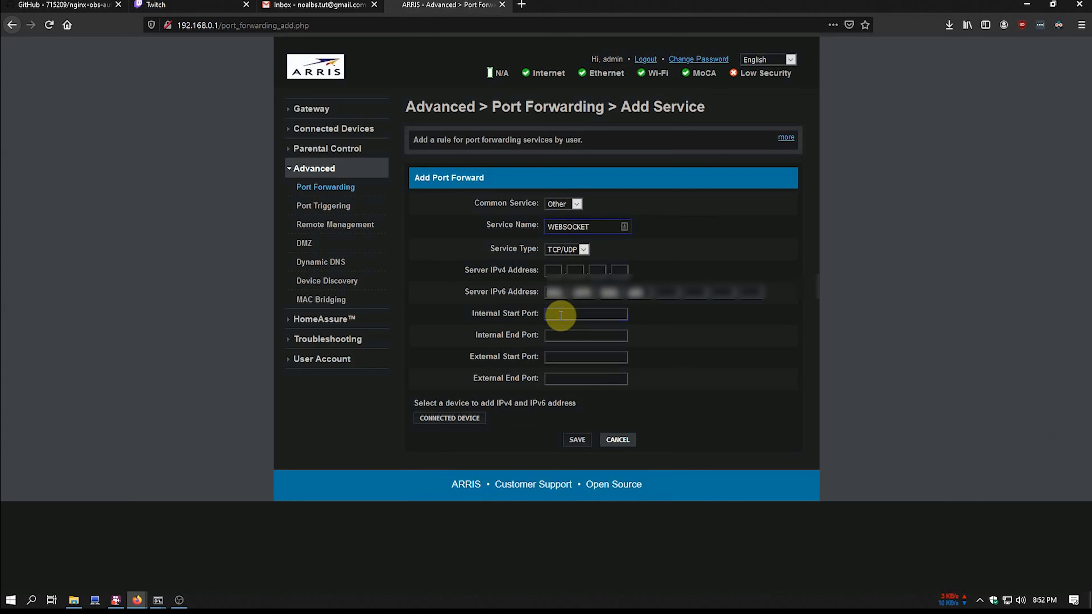
type("44444444444444")
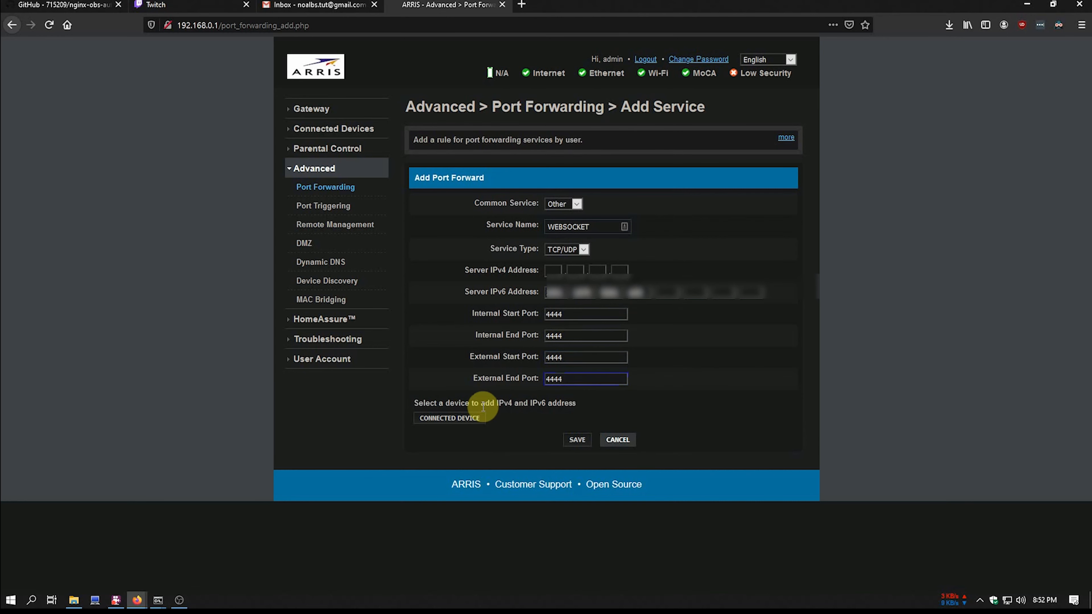
left_click(483, 425)
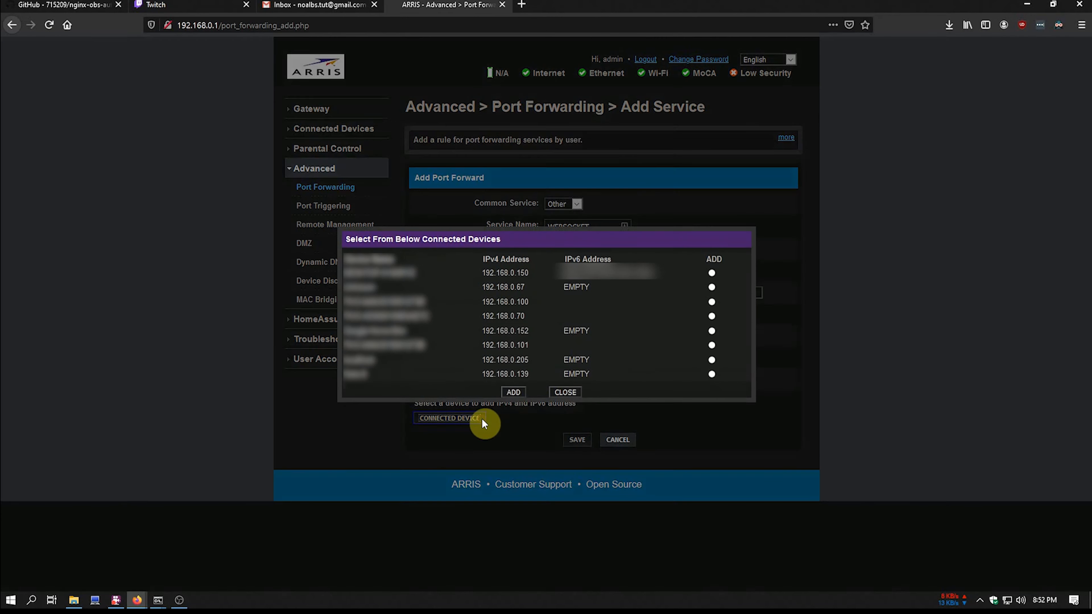
left_click(712, 273)
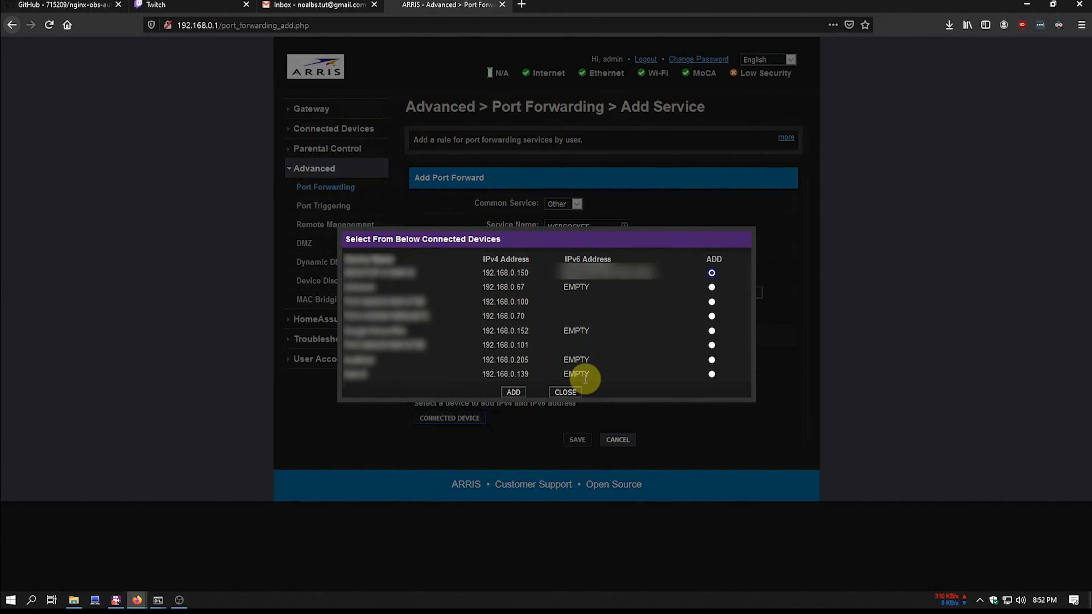
left_click(513, 392)
left_click(576, 442)
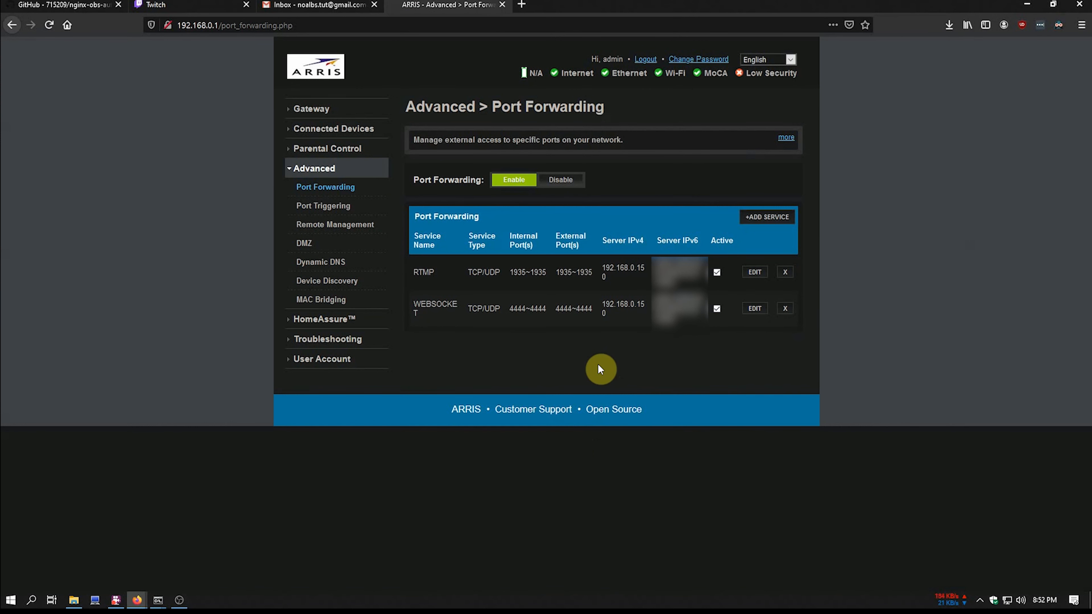
- Close the router tab, minimize Firefox, and move the NOALBS console to the upper right
left_click(502, 4)
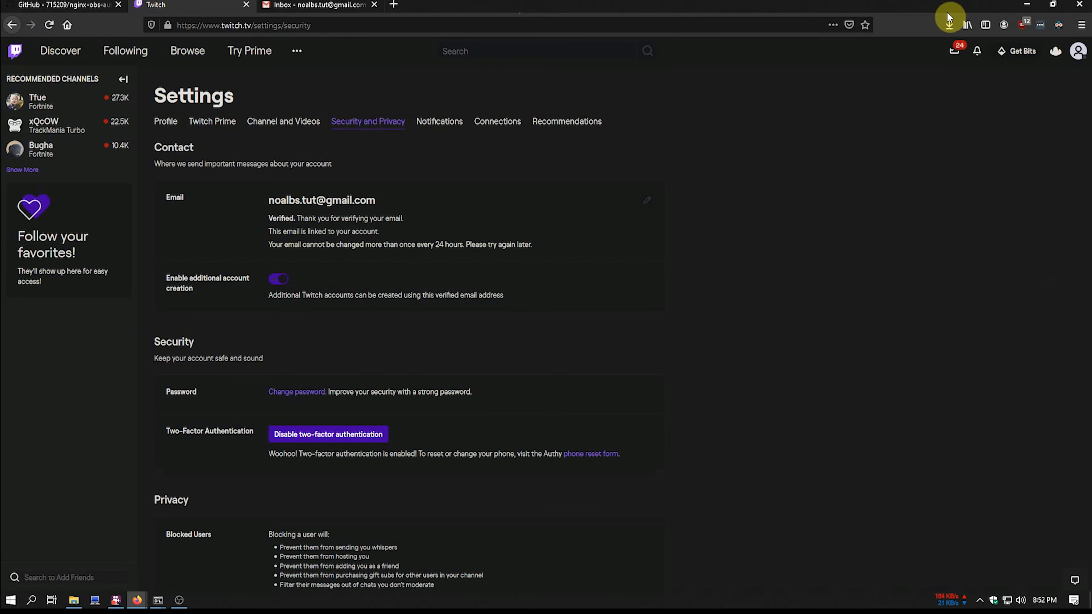
left_click(1028, 6)
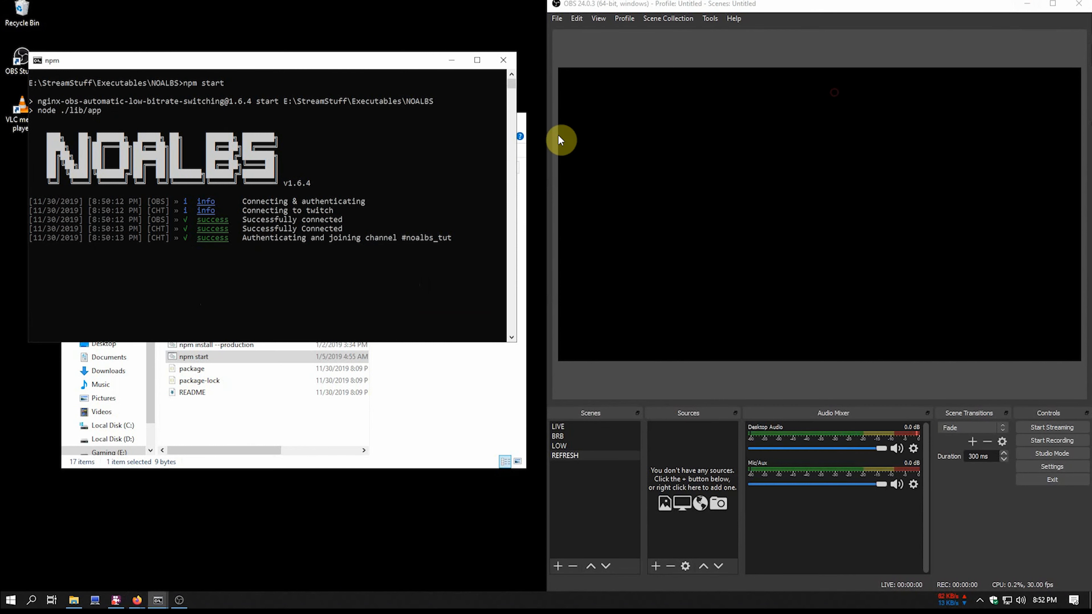
left_click_drag(394, 66, 818, 53)
left_click(419, 133)
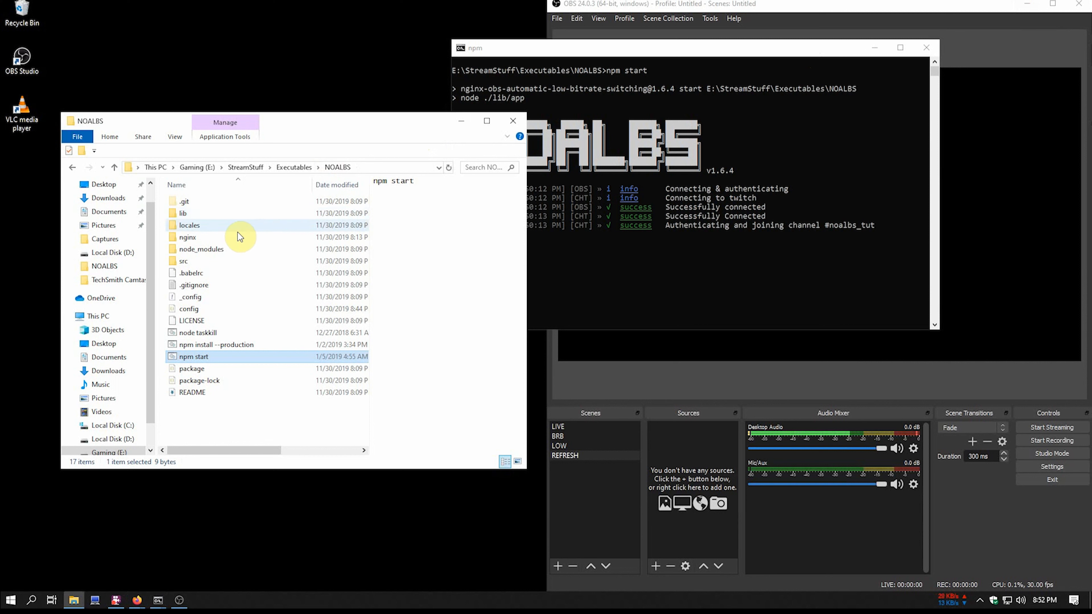
- Open NOALBS > nginx > windows firewall and inspect the open-firewall-ports script in Notepad
double_click(202, 235)
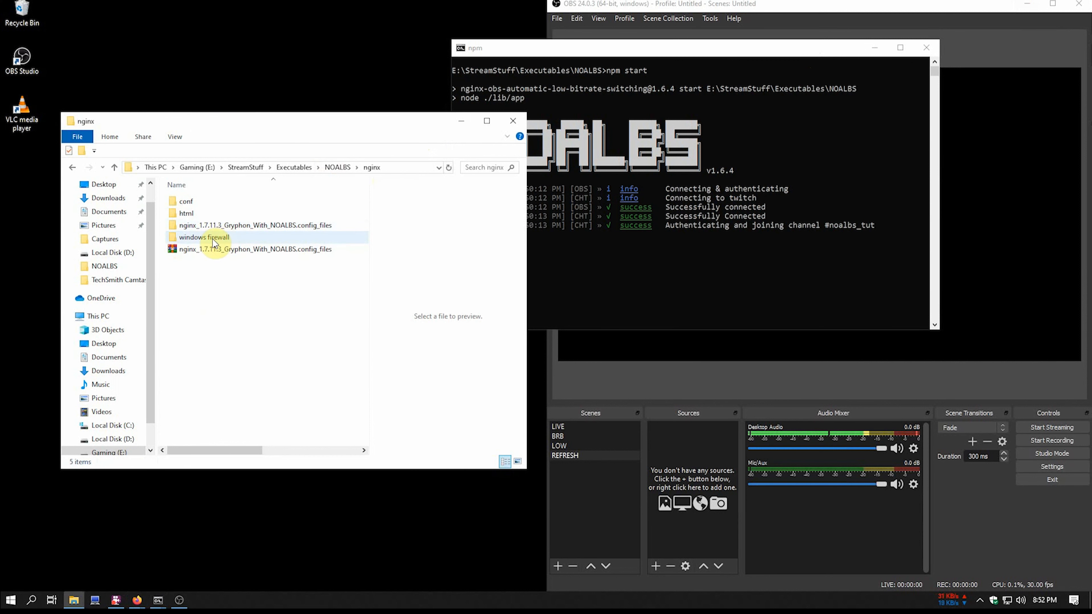
left_click(336, 166)
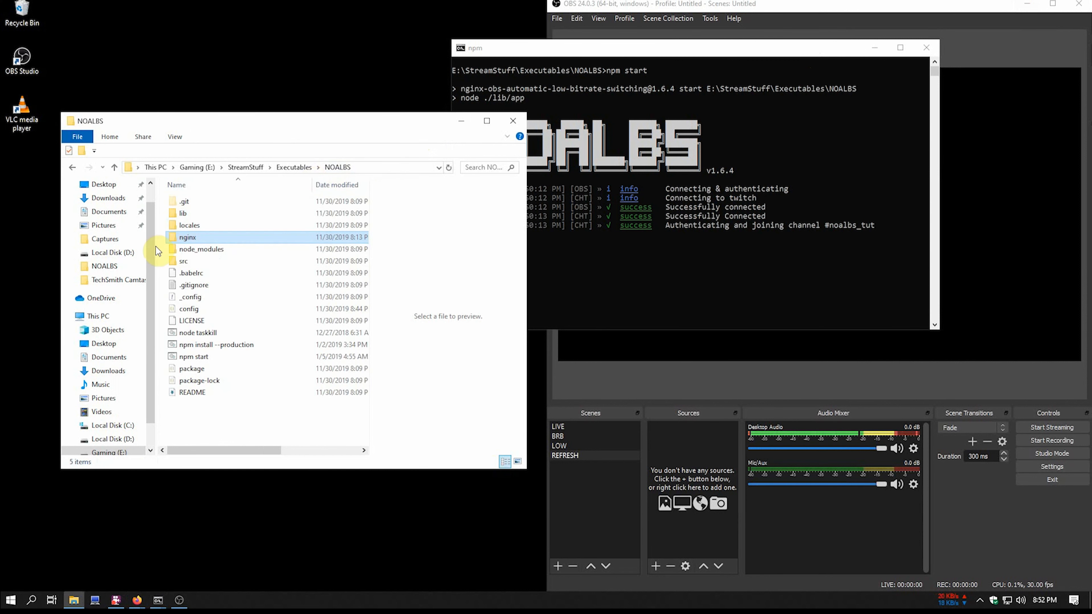
double_click(193, 240)
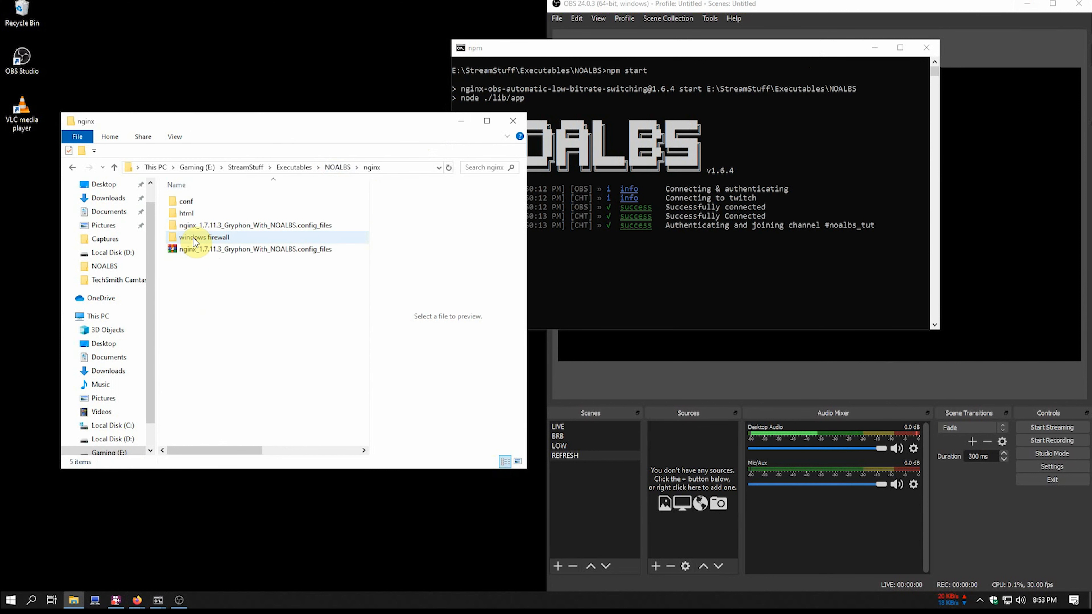
double_click(194, 239)
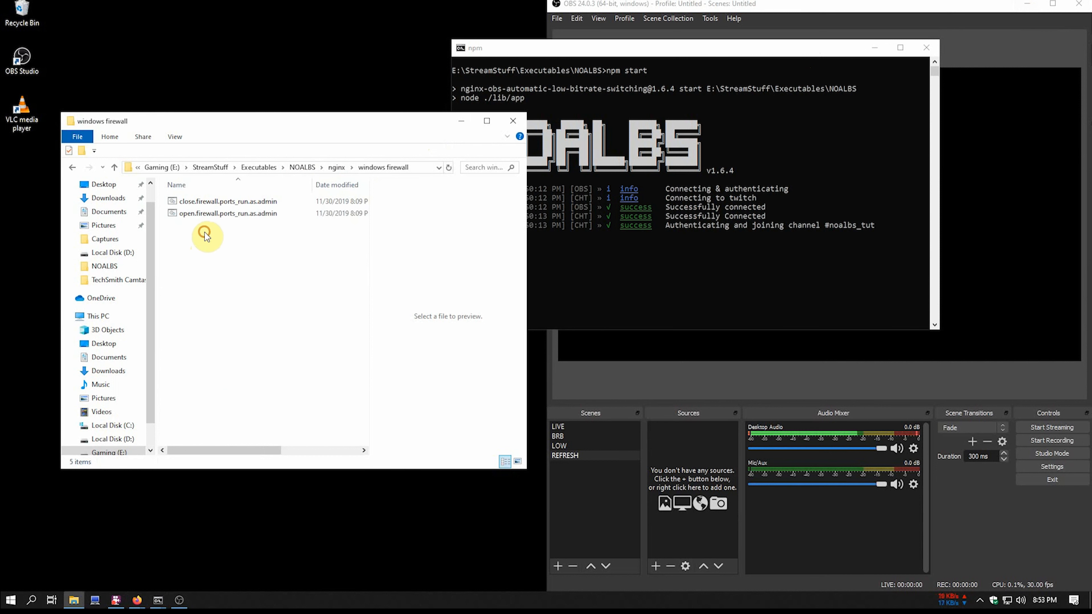
left_click(206, 216)
right_click(206, 216)
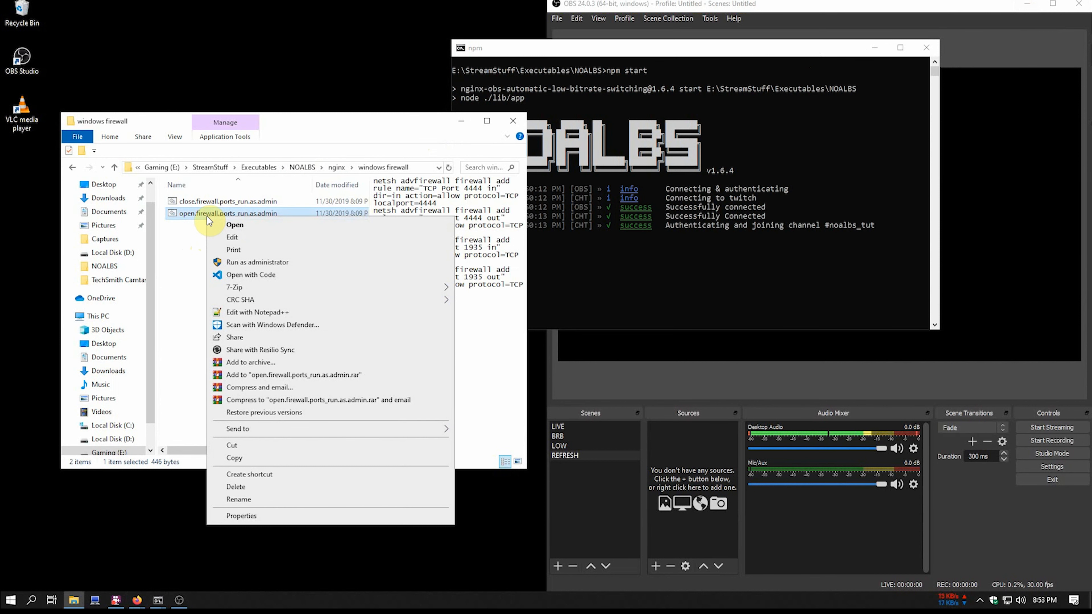
left_click(231, 237)
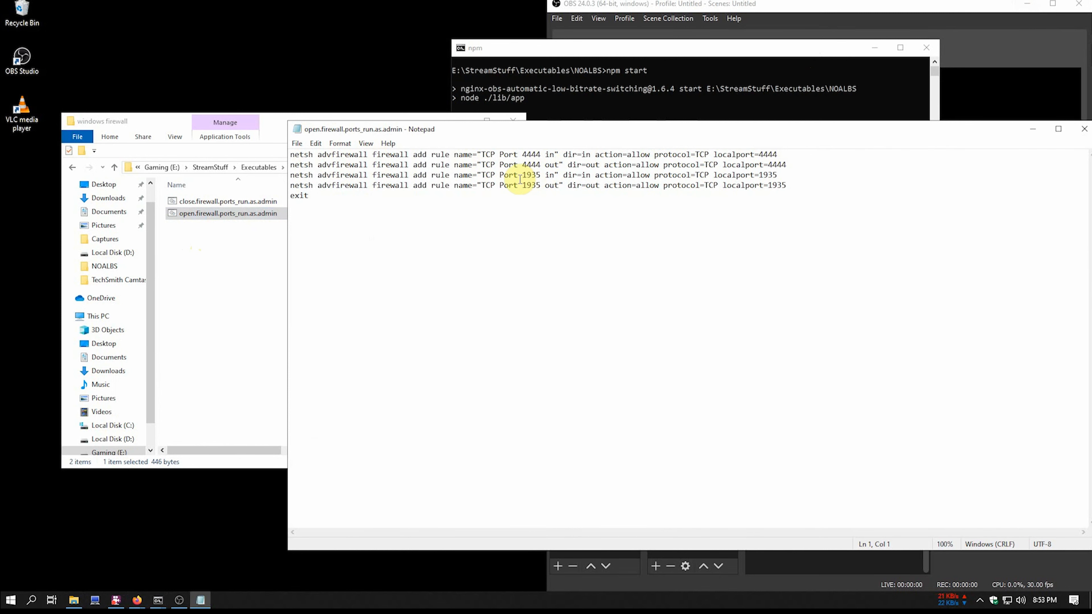
left_click(1083, 129)
- Run the open firewall ports script as administrator to open TCP ports 4444 and 1935
right_click(260, 214)
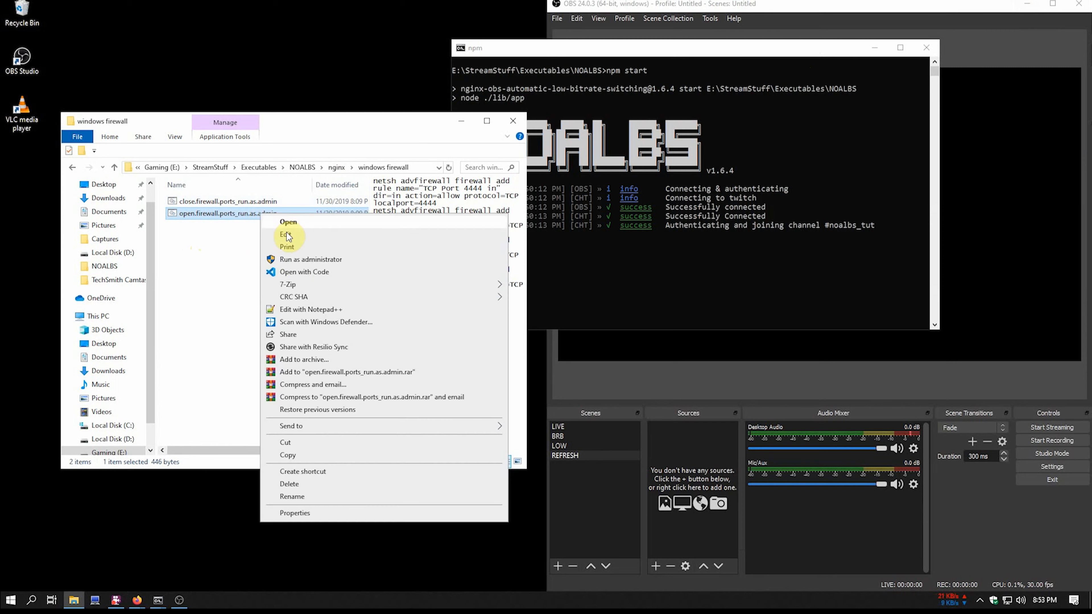
left_click(296, 260)
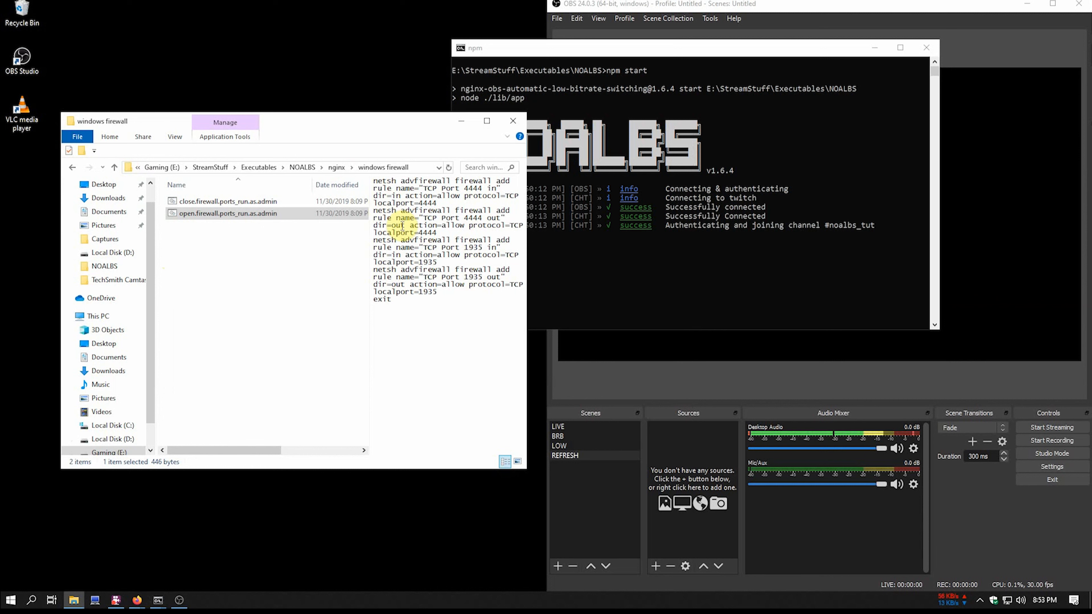
left_click(287, 292)
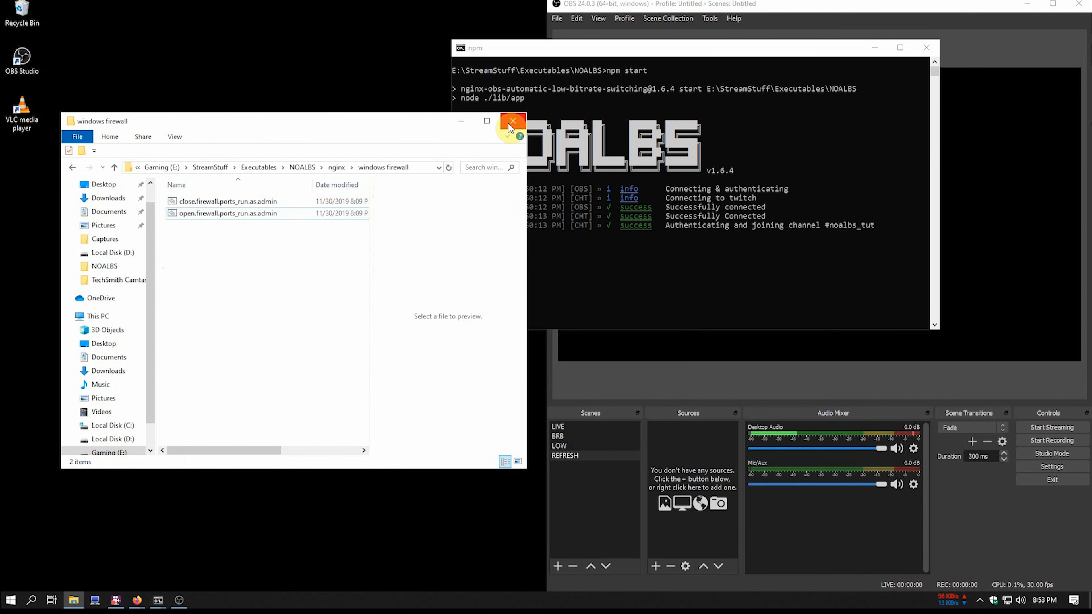
left_click(113, 168)
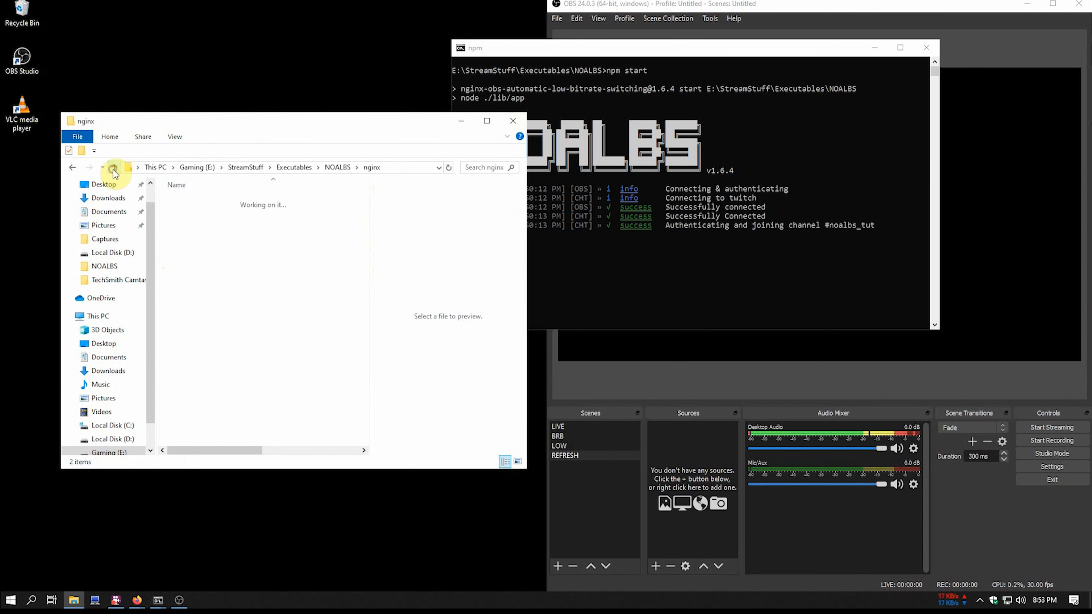
- Move the NOALBS console to the upper left beside OBS
left_click(114, 168)
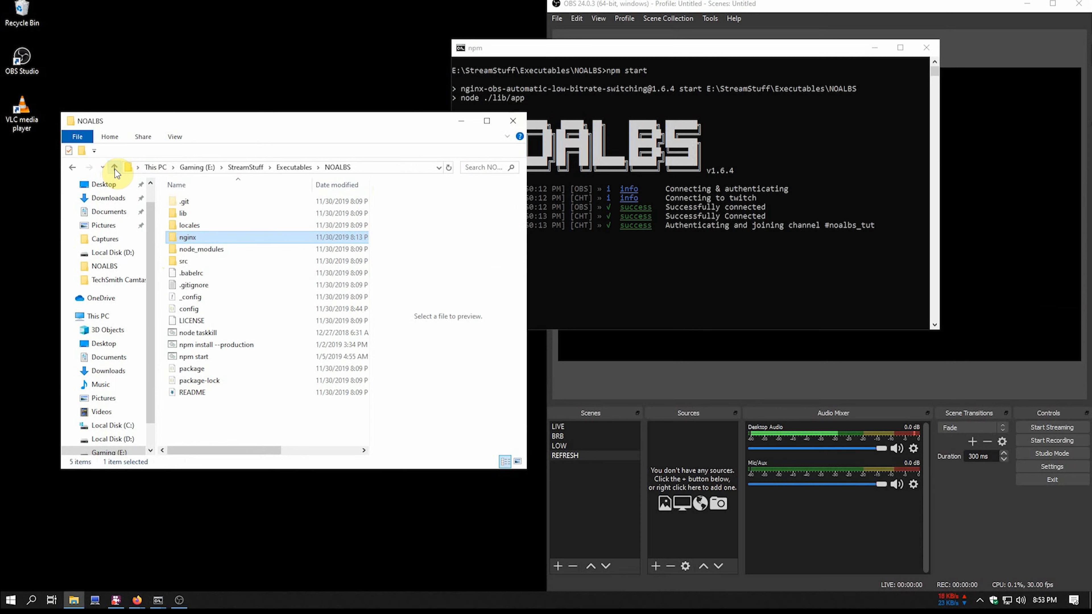
left_click_drag(670, 49, 268, 49)
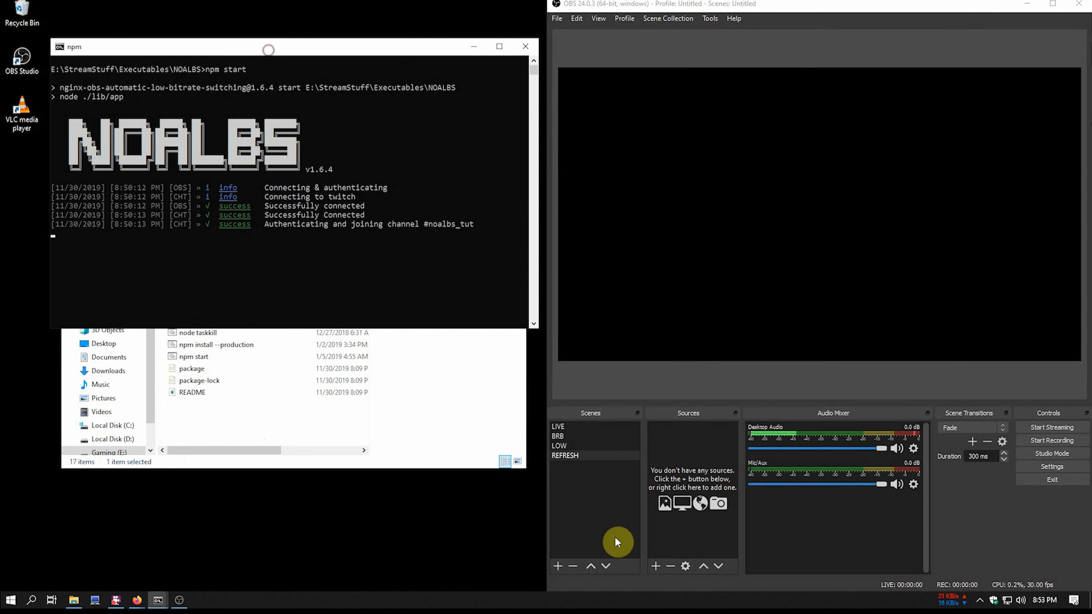
left_click(561, 428)
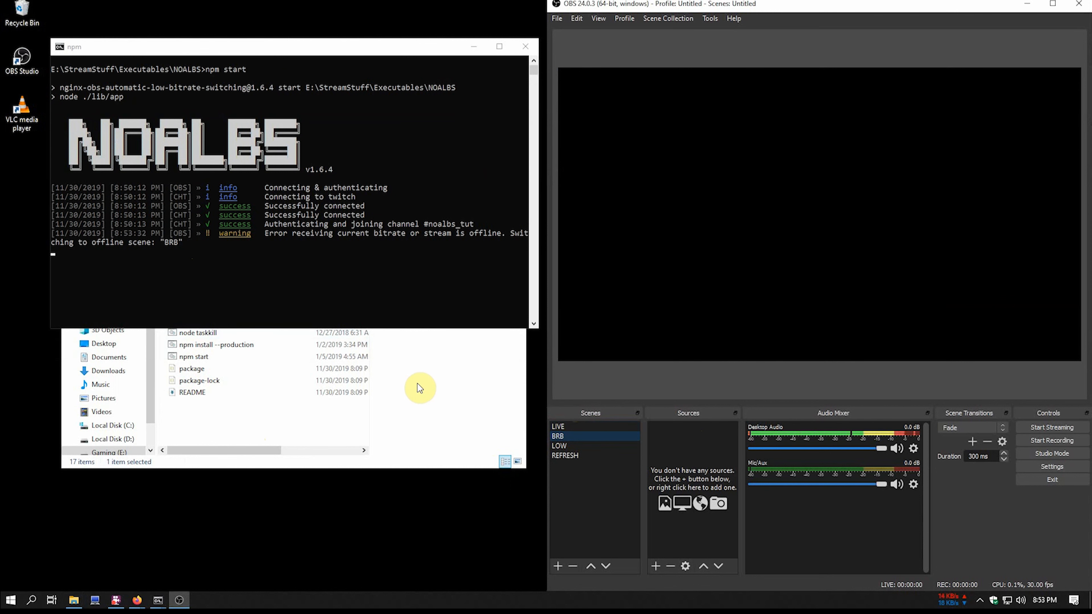
- In the LIVE scene, add a VLC Video Source named 'RTMP - LIVe' and begin its playlist URL rtmp://localhost
left_click(473, 46)
left_click(558, 426)
left_click(656, 566)
left_click(681, 512)
type("RTMP - LIVe")
key("Return")
left_click(998, 375)
type("rtmp://localhost:1935/")
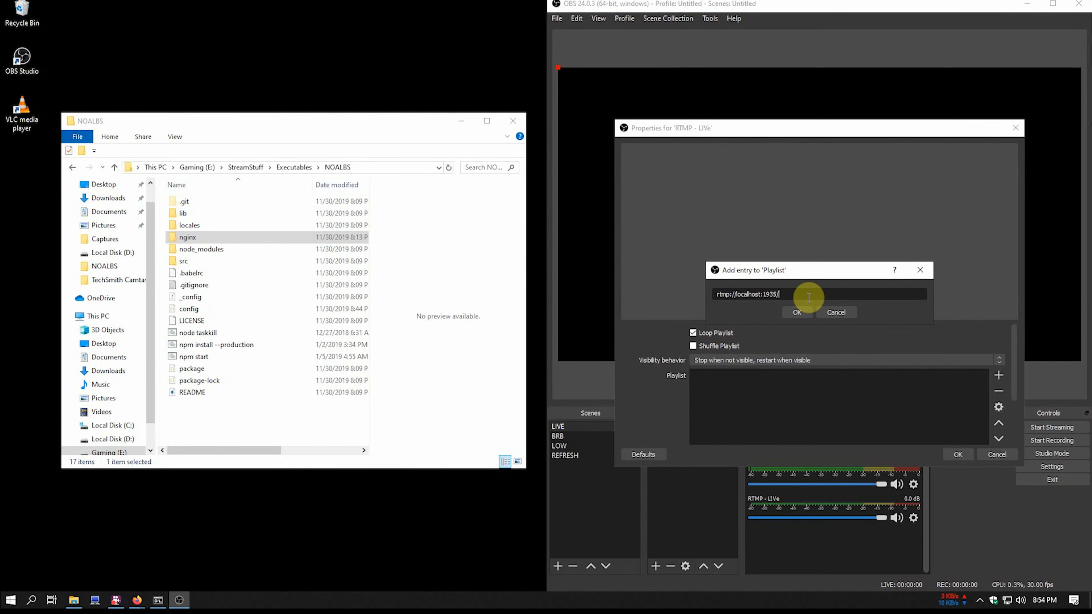
- Finish the playlist URL as rtmp://localhost:1935/publish/live and save the source properties
type("publish/live")
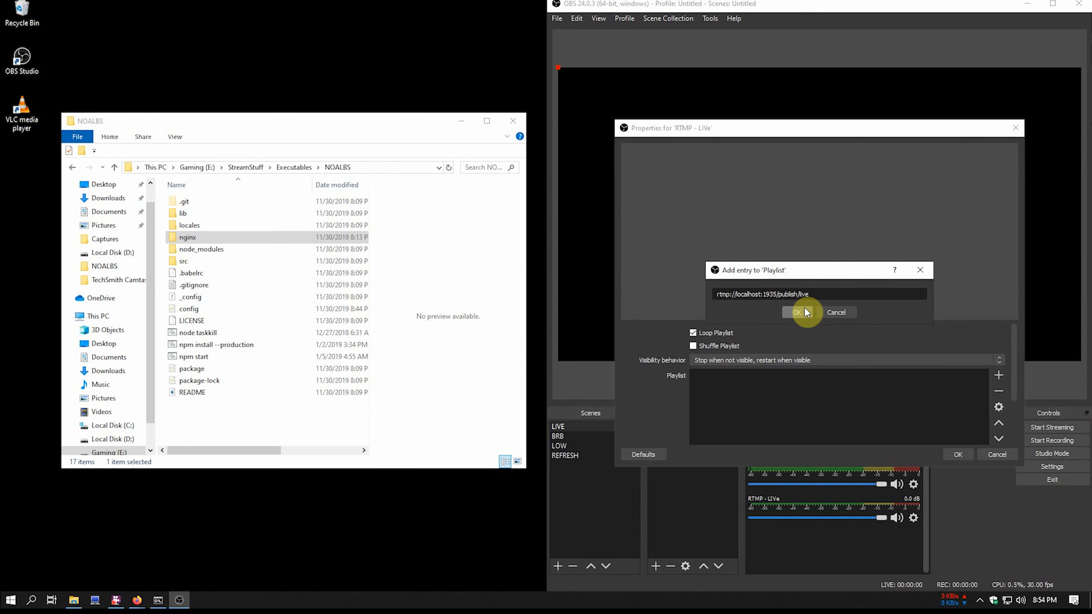
left_click_drag(810, 296, 711, 298)
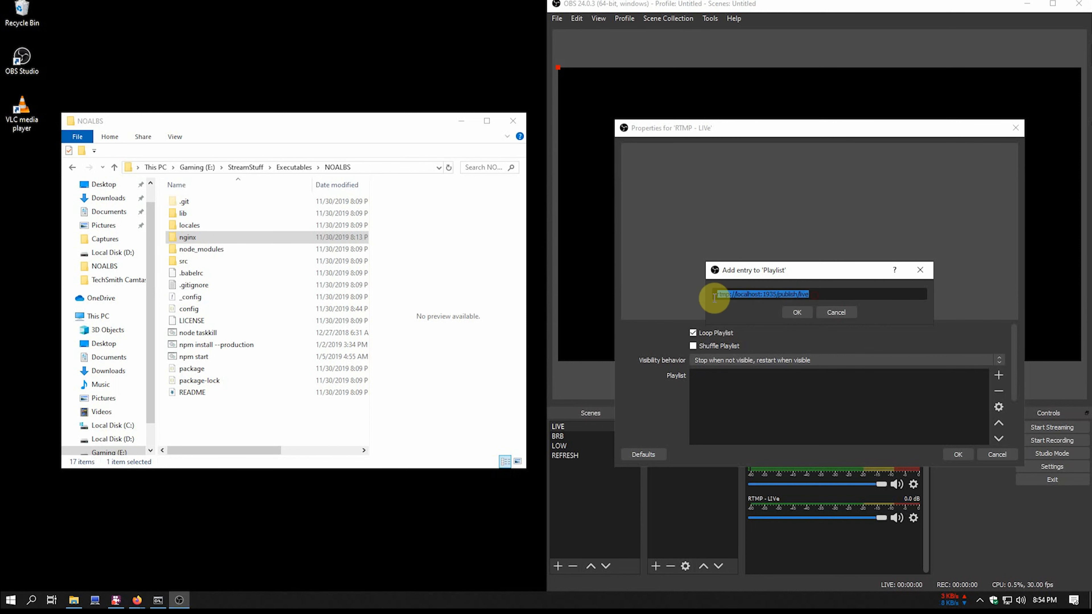
left_click(793, 322)
left_click(963, 454)
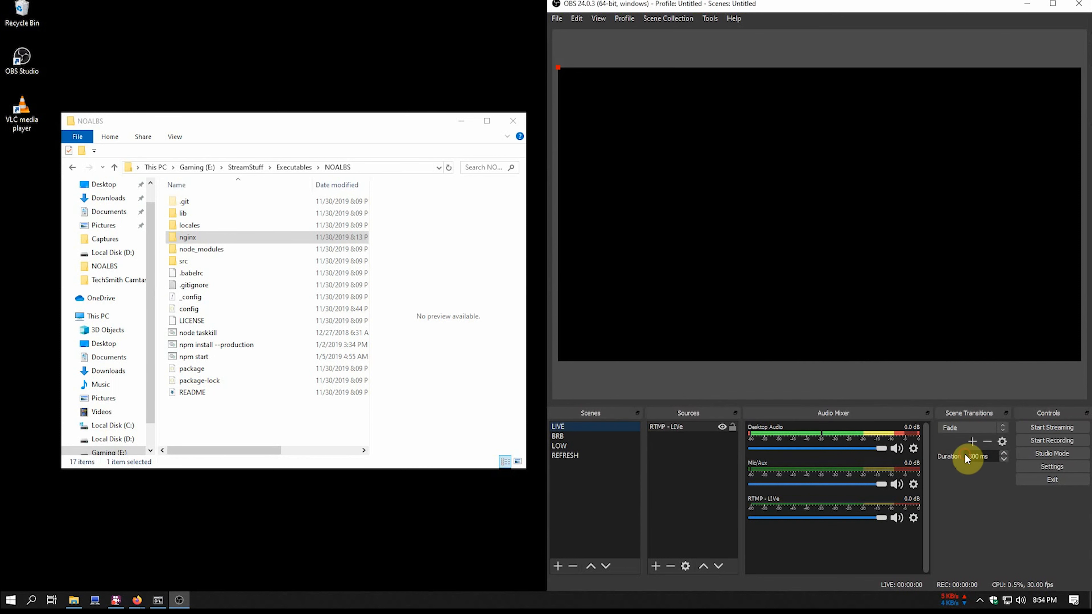
- Rename the source from 'RTMP - LIVe' to 'RTMP - LIVE'
right_click(688, 426)
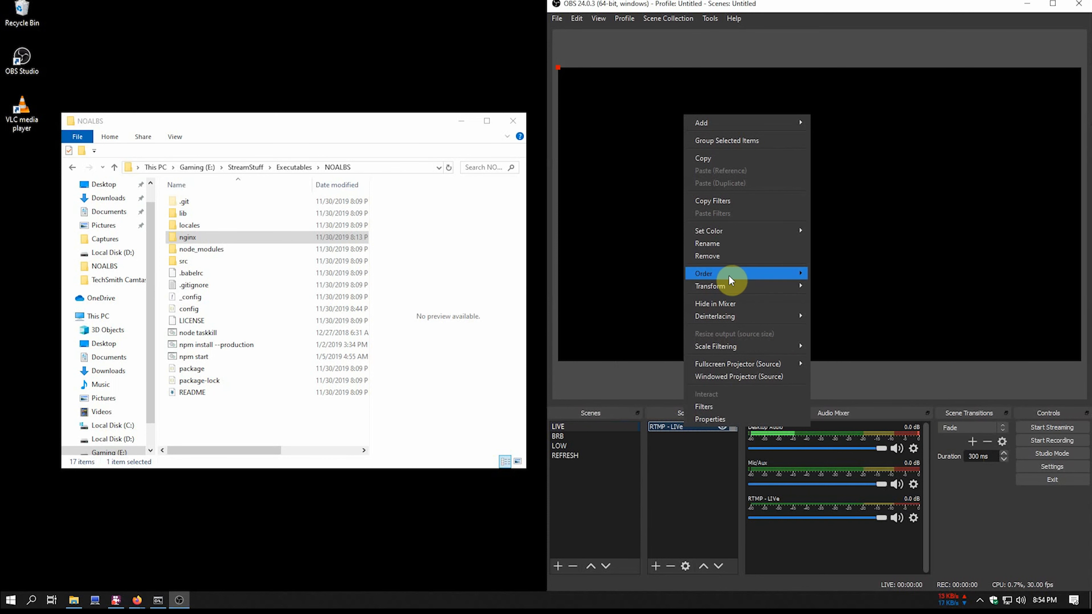
left_click(728, 256)
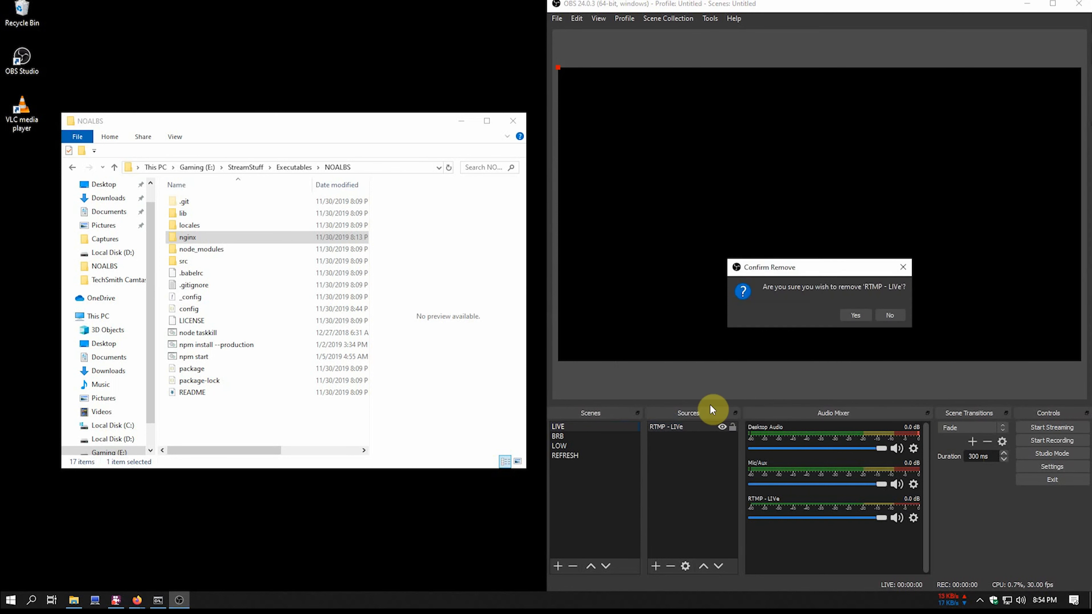
left_click(891, 316)
right_click(706, 424)
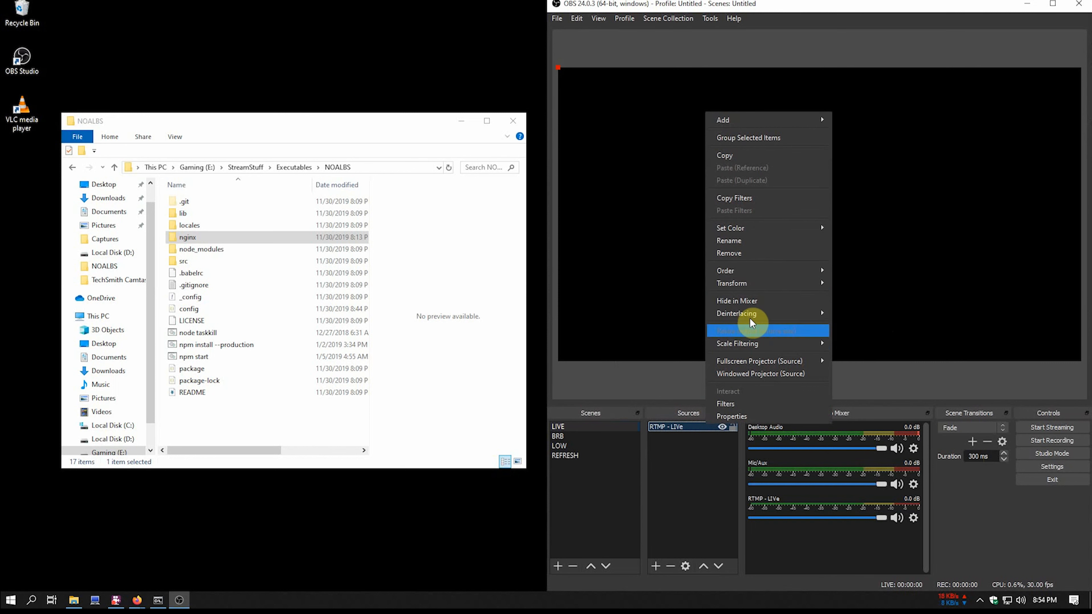
left_click(753, 241)
key("Right")
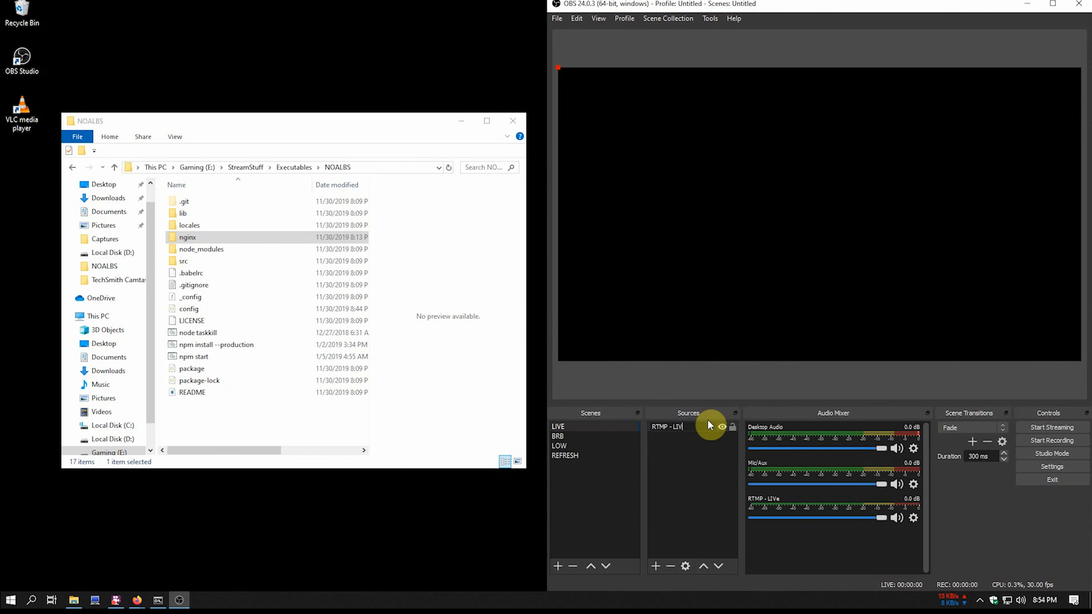
type("E")
key("Return")
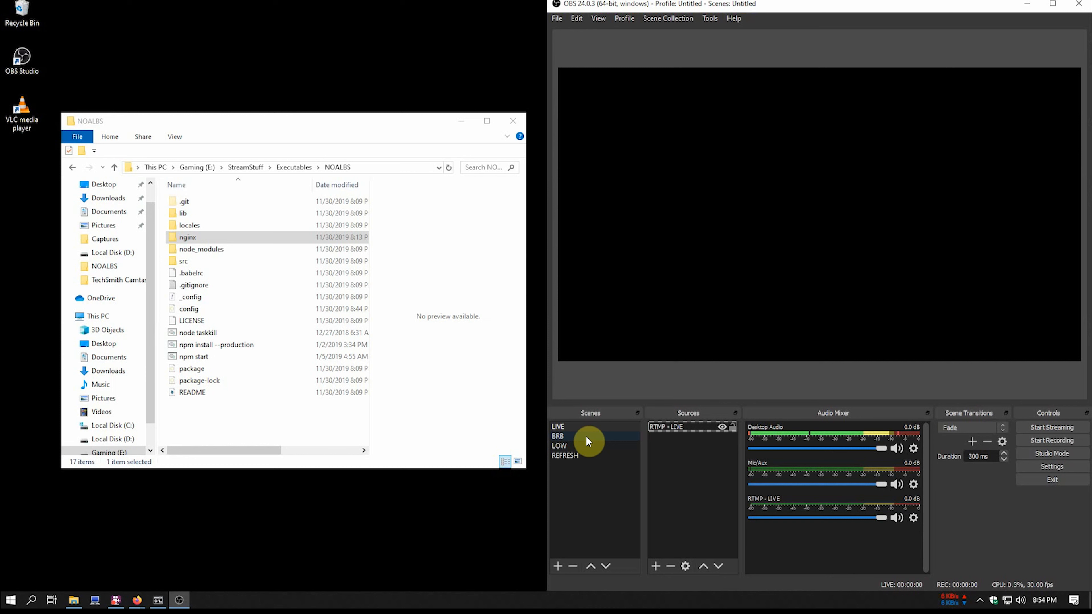
- Stretch the RTMP - LIVE source to fill the whole canvas
right_click(663, 425)
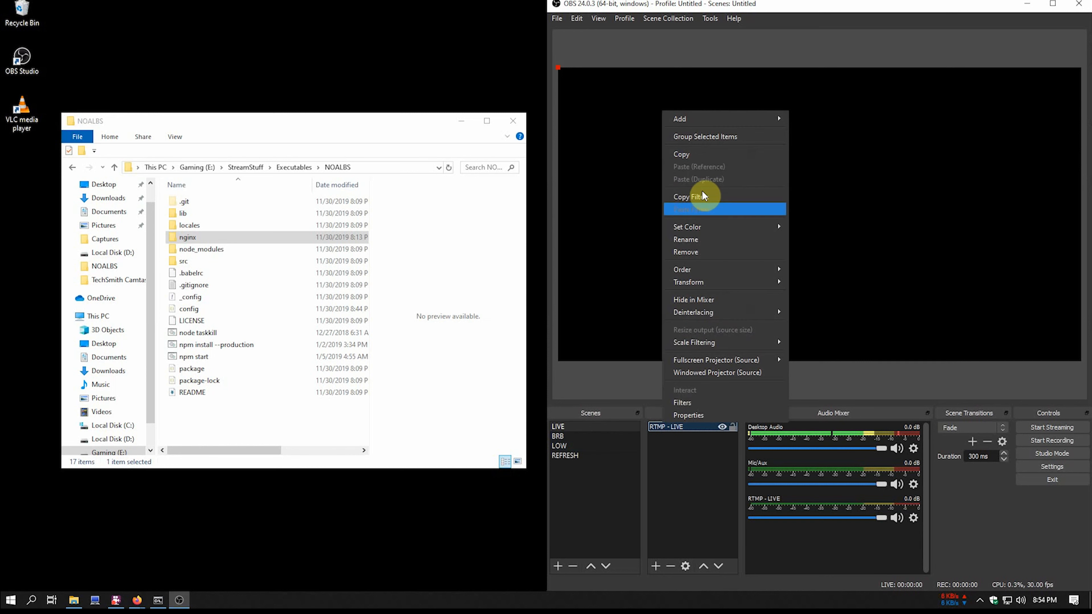
left_click(697, 153)
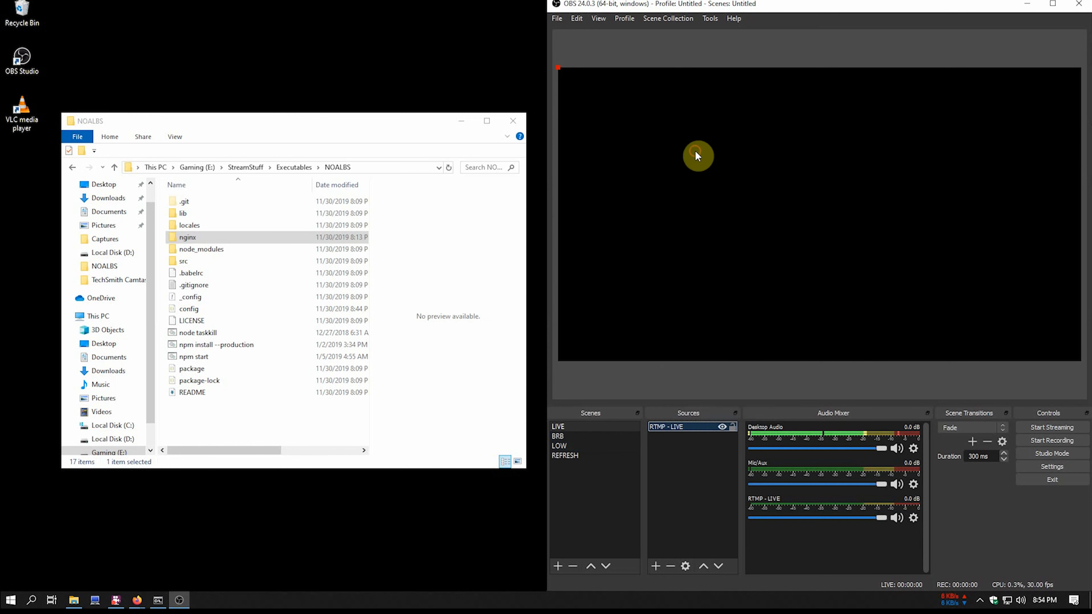
right_click(675, 428)
mouse_move(755, 288)
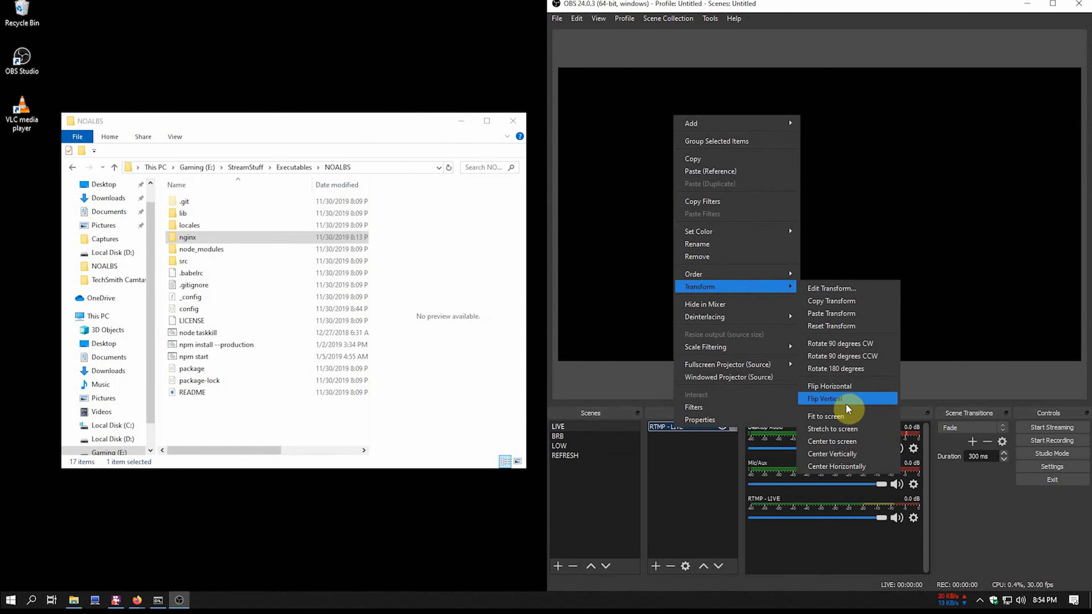
left_click(840, 430)
- Paste a reference of RTMP - LIVE into the LOW scene
right_click(683, 425)
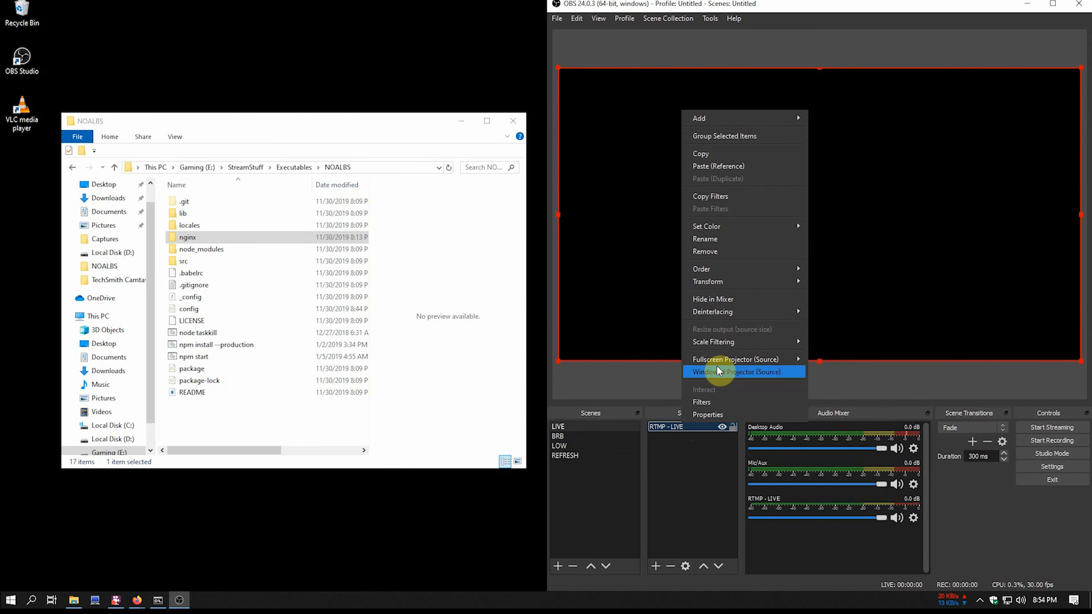
left_click(724, 153)
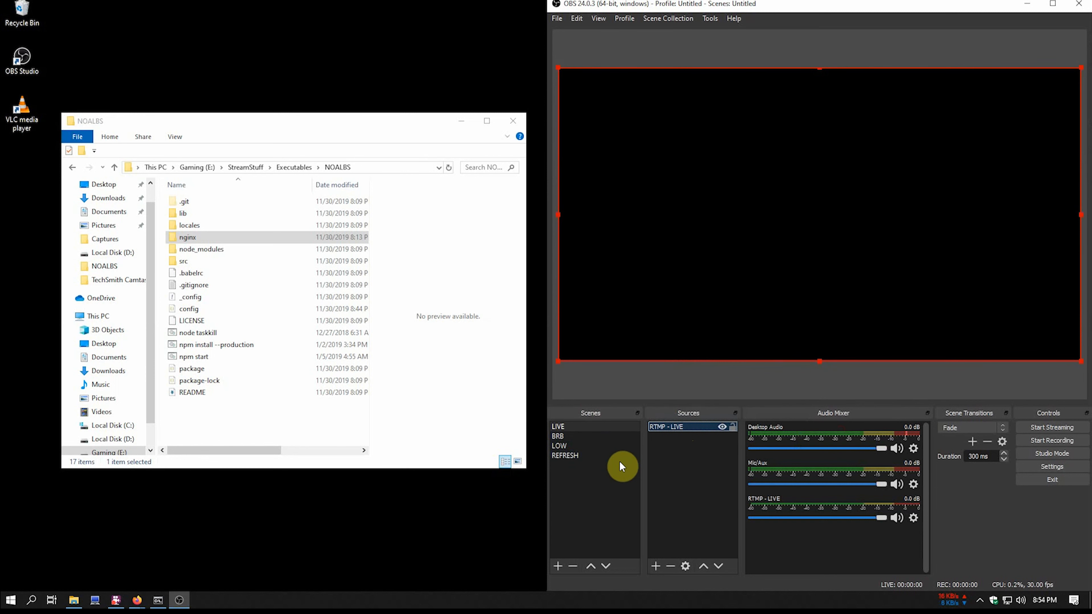
left_click(578, 448)
right_click(682, 467)
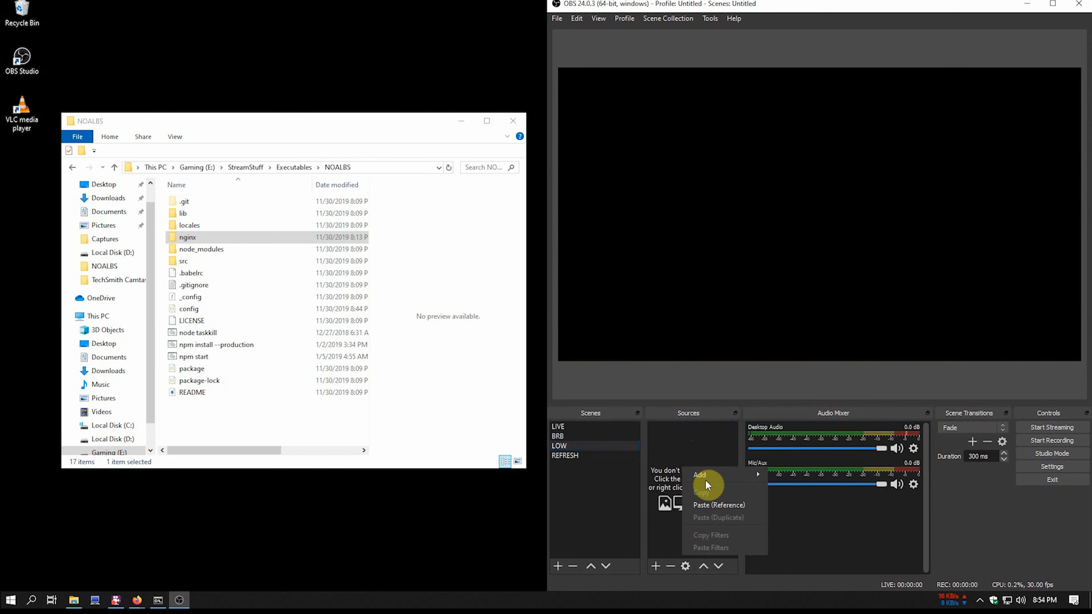
left_click(711, 504)
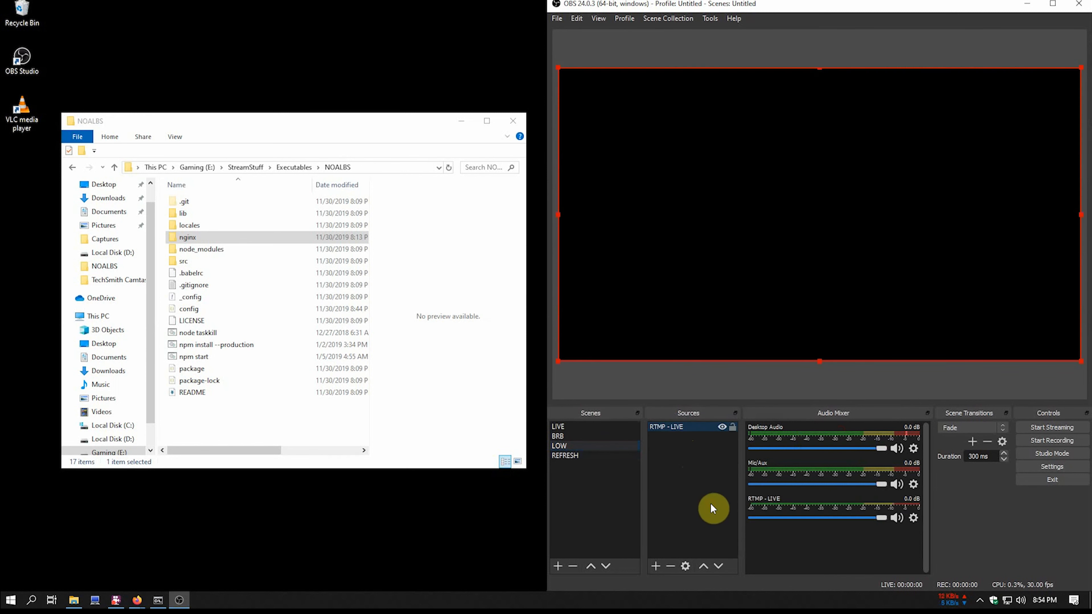
left_click(597, 426)
left_click(583, 436)
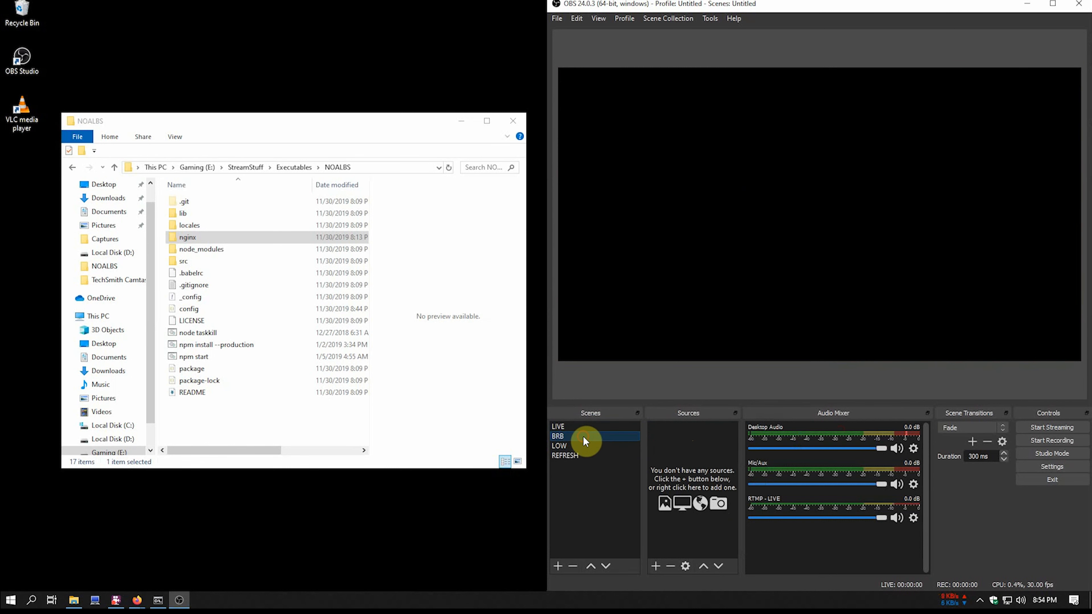
- Add a Text (GDI+) source named BRB-TXT reading 'BE RIGHT BACK' at font size 72
left_click(662, 566)
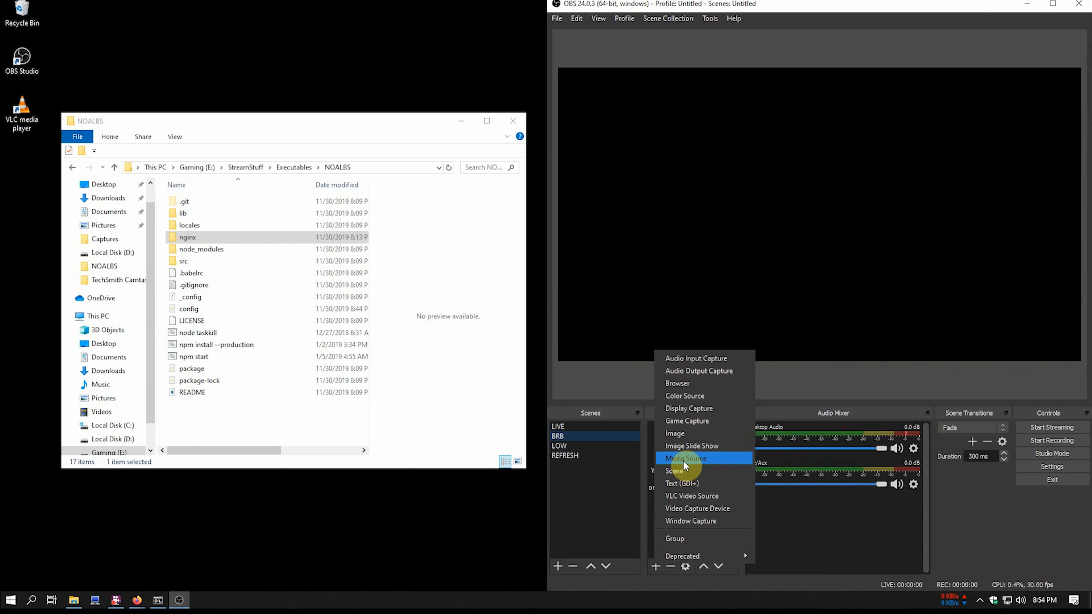
left_click(696, 484)
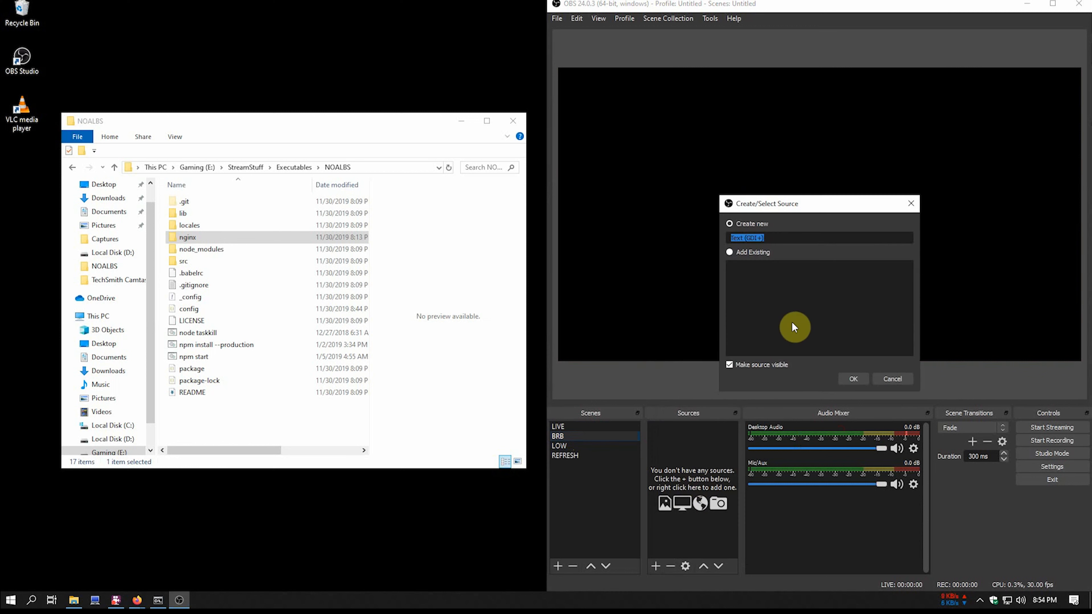
type("BRB-TXT")
key("Return")
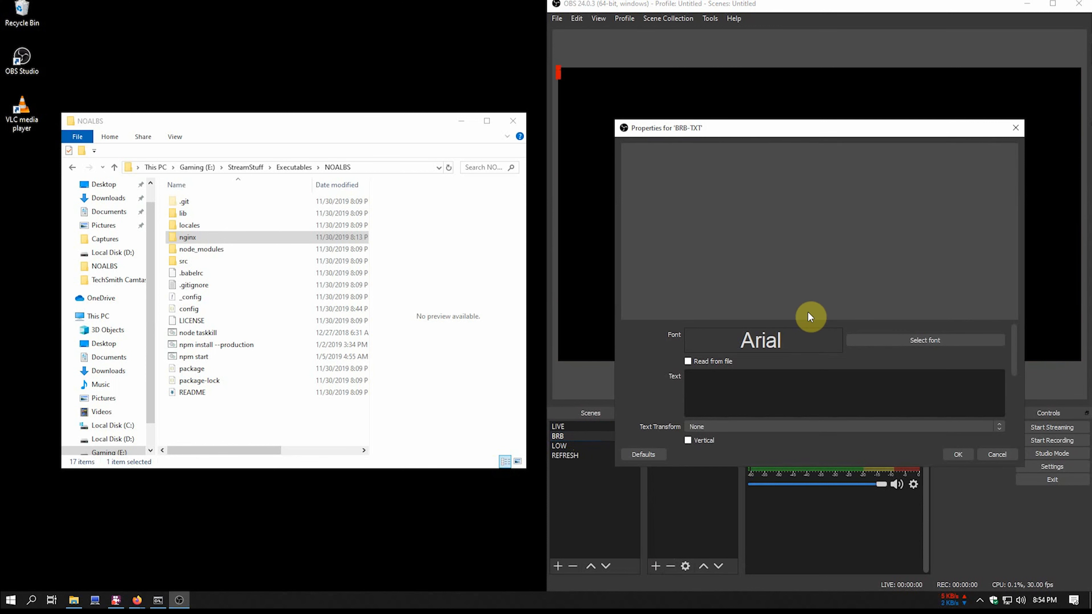
left_click(798, 381)
type("BE")
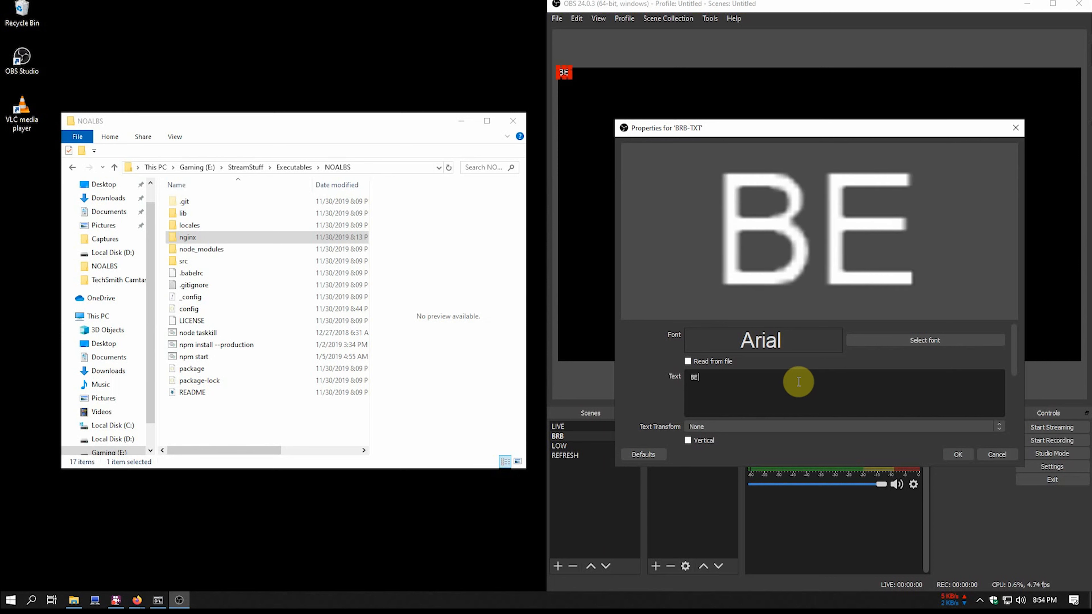
type(" RIGHT BACK")
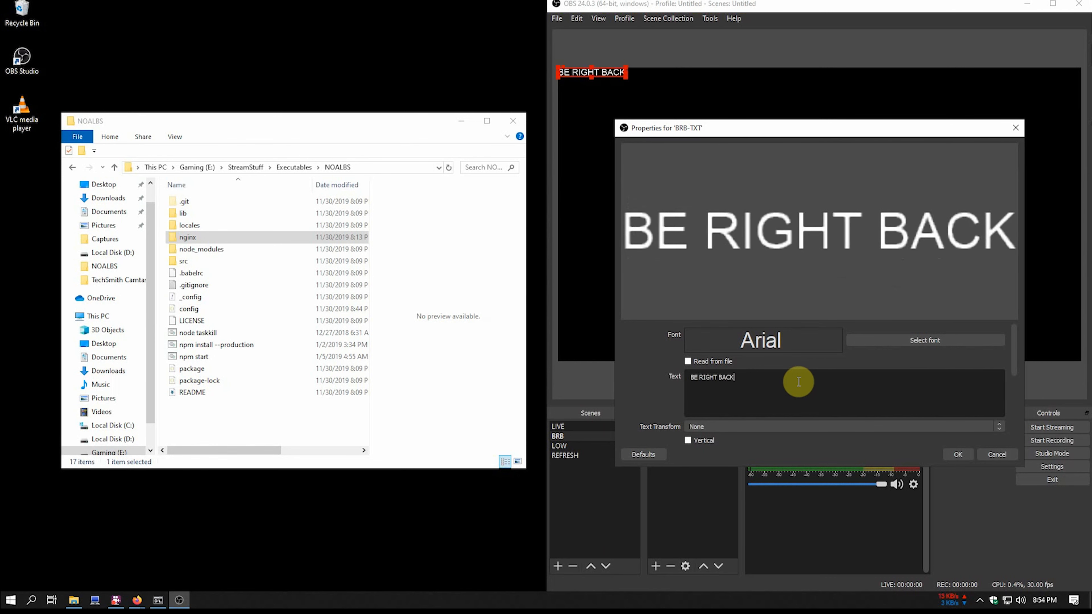
left_click(948, 340)
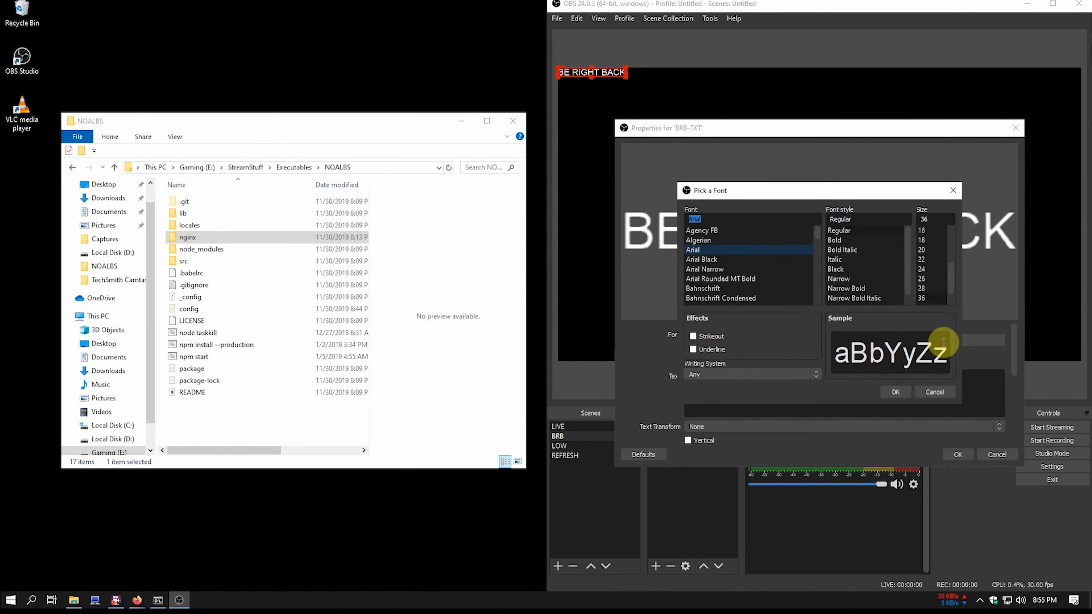
left_click(928, 298)
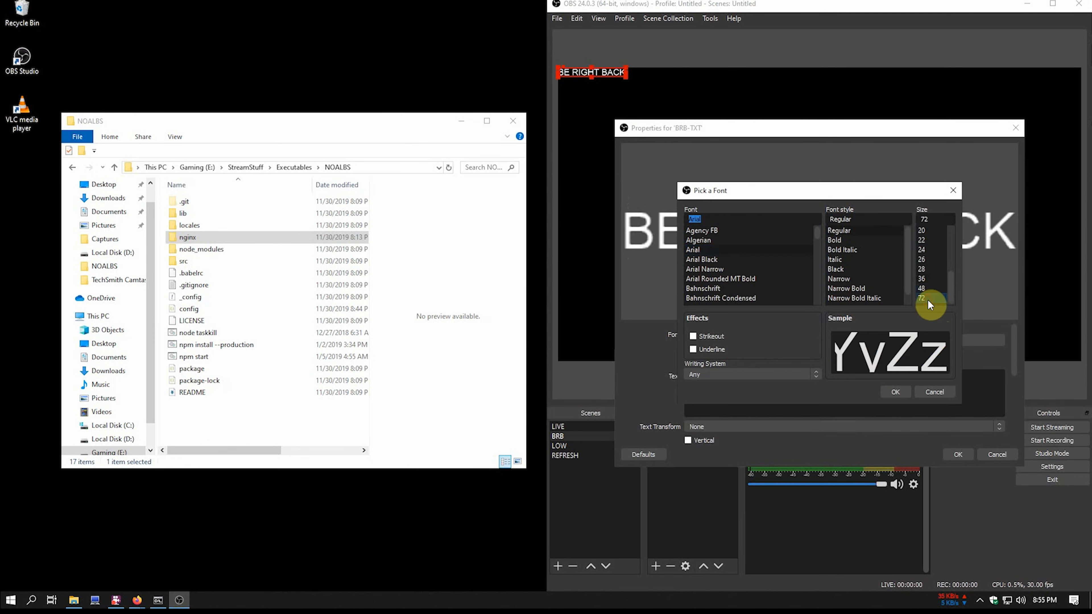
left_click(895, 391)
left_click(957, 454)
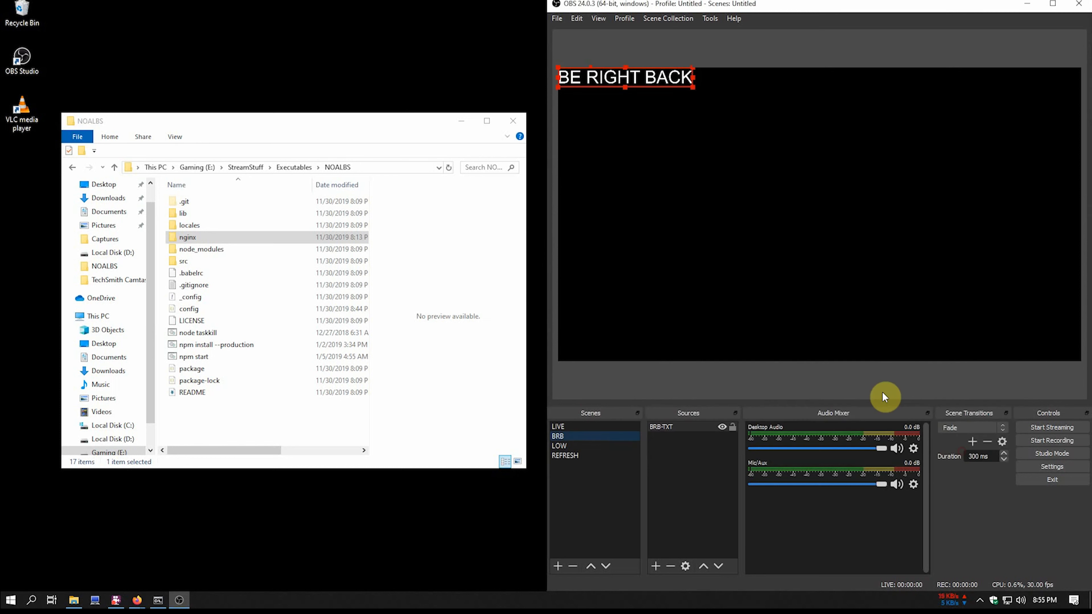
- Centre BRB-TXT on the canvas and lock it in place
right_click(690, 425)
mouse_move(760, 311)
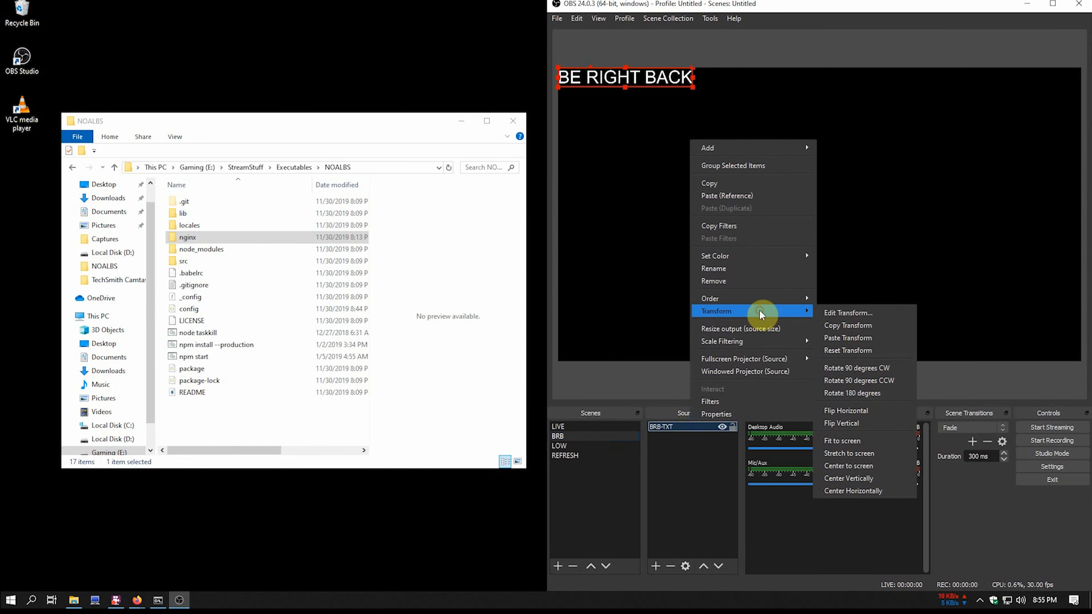
left_click(860, 466)
left_click(733, 426)
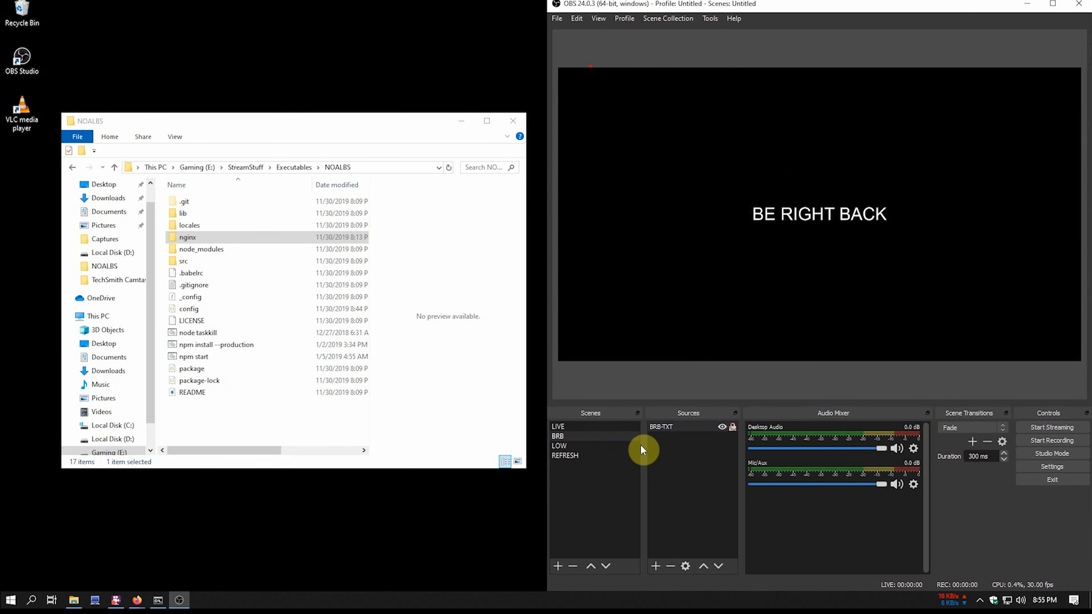
left_click(587, 455)
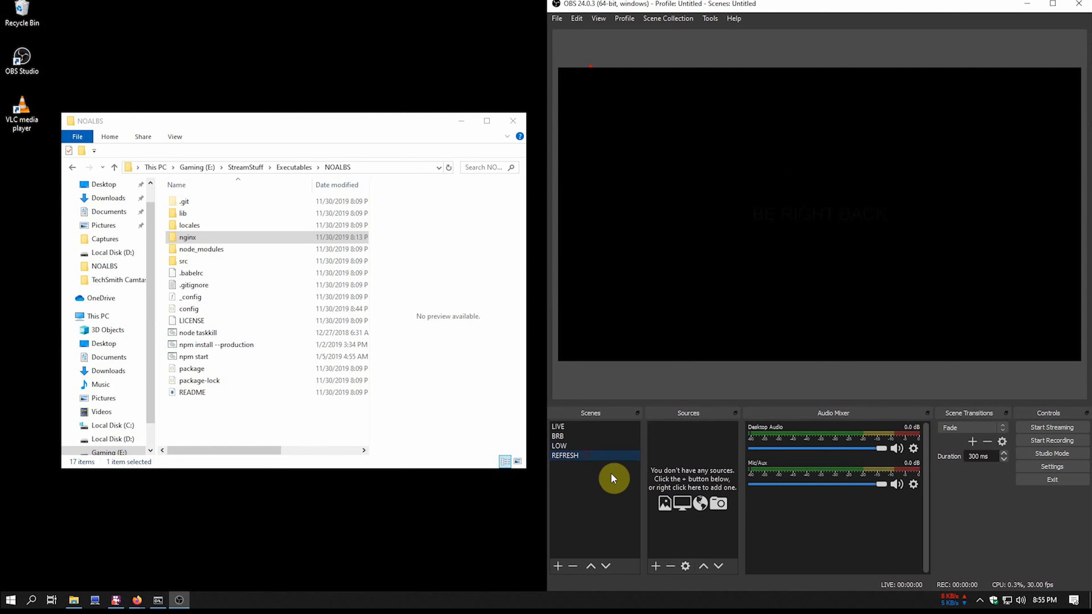
- Add a Text (GDI+) source REFRESH-TXT reading 'REFRESHING STREAM...' in a larger font
left_click(646, 565)
left_click(671, 489)
type("REFRESH-TXT")
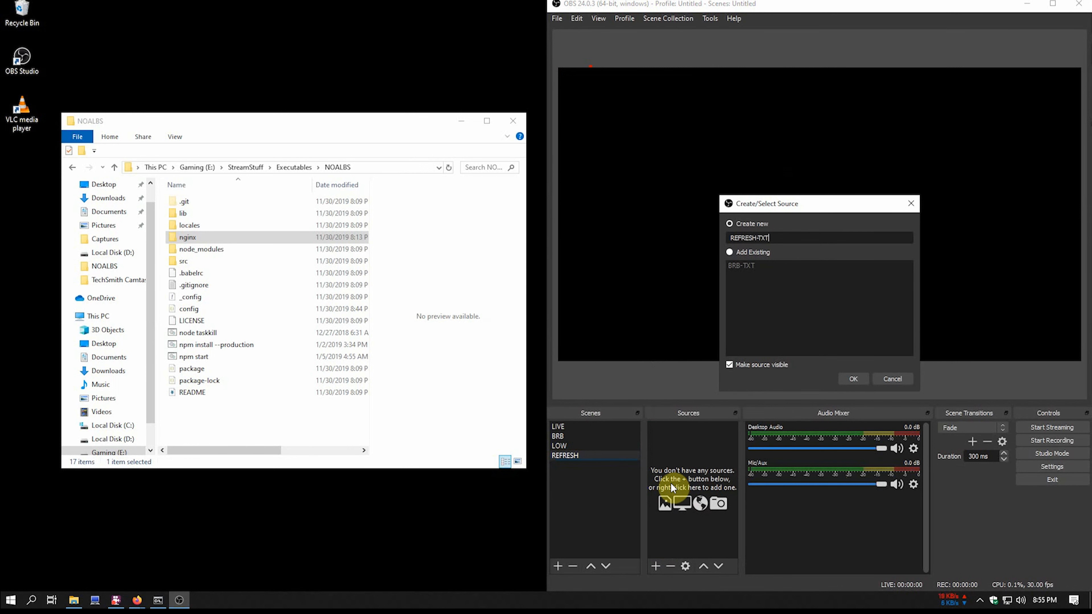
key("Return")
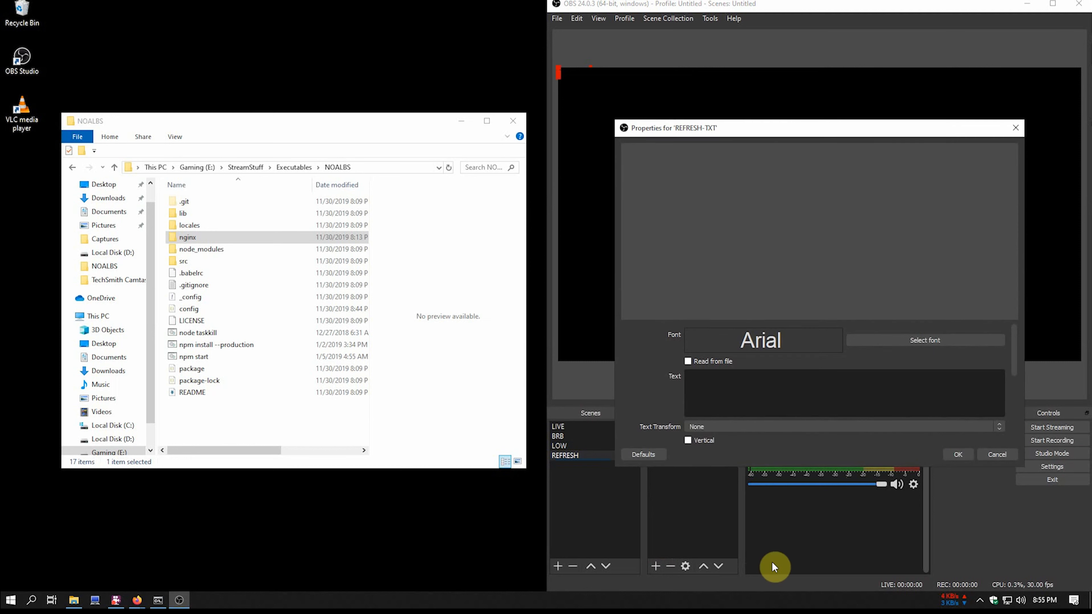
left_click(779, 390)
type("REFRESHING")
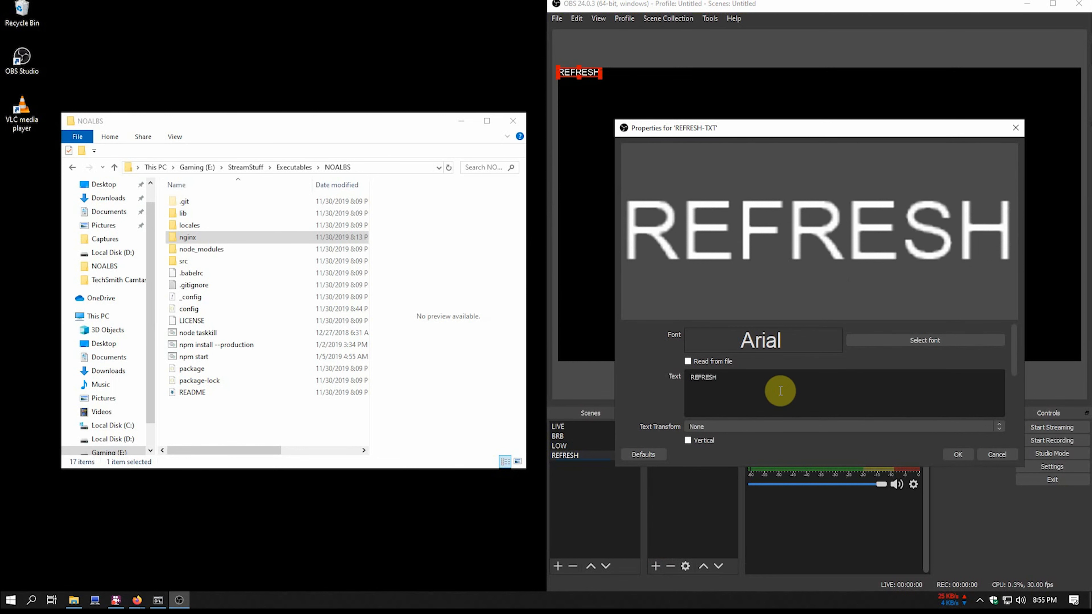
type("STREAM...")
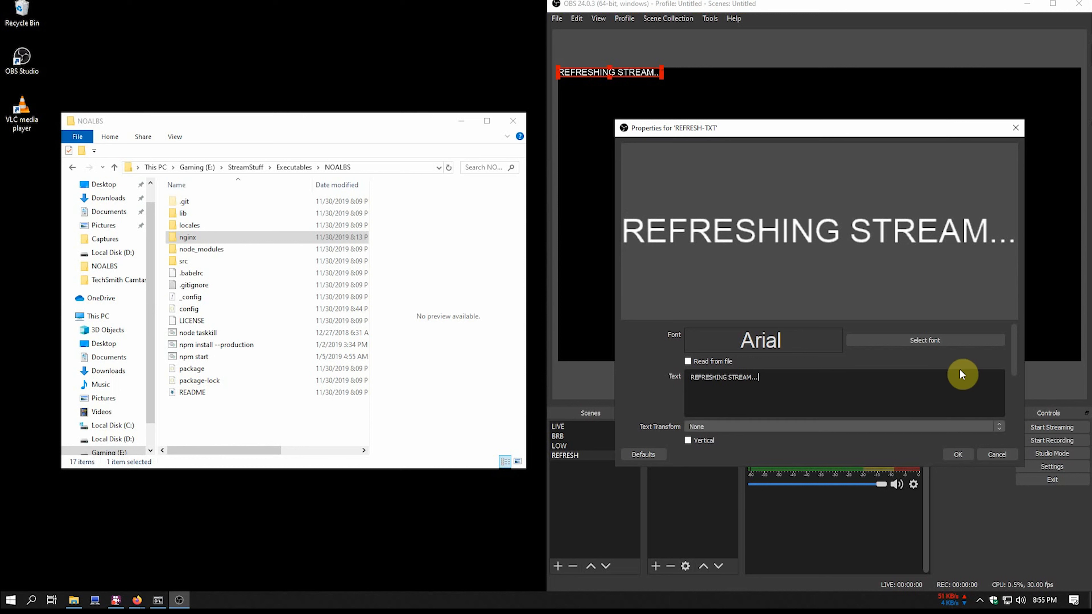
left_click(953, 338)
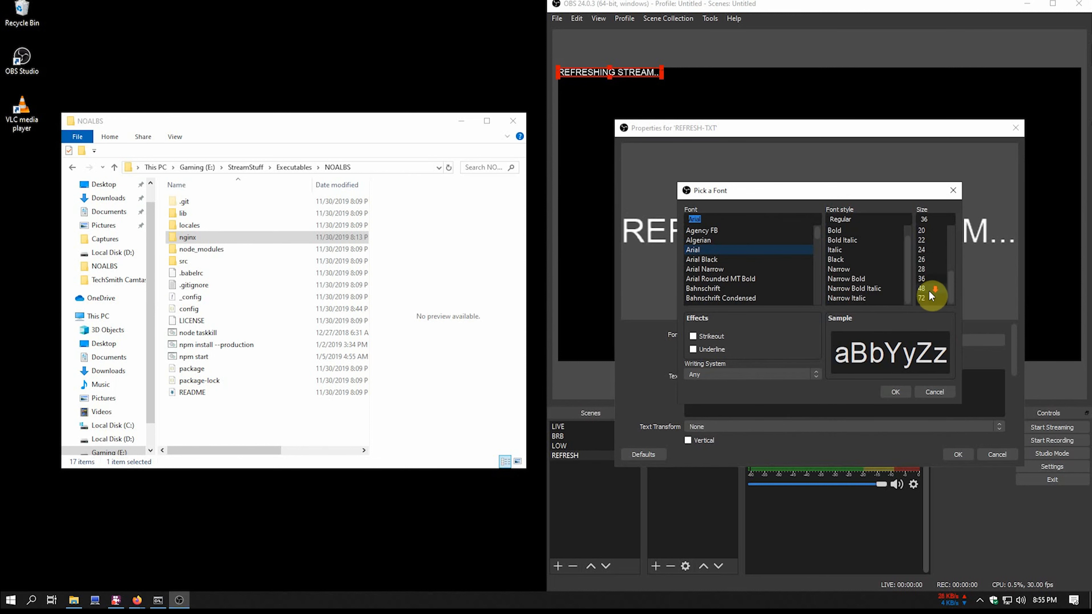
left_click(928, 296)
left_click(896, 392)
left_click(957, 455)
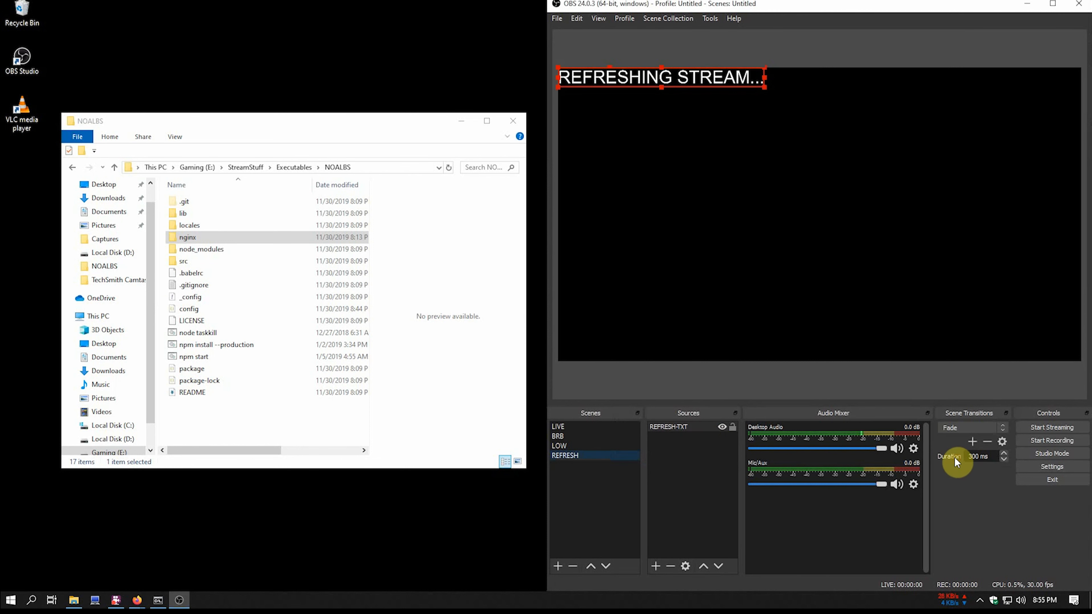
- Center REFRESH-TXT on the canvas and lock it in place
right_click(694, 426)
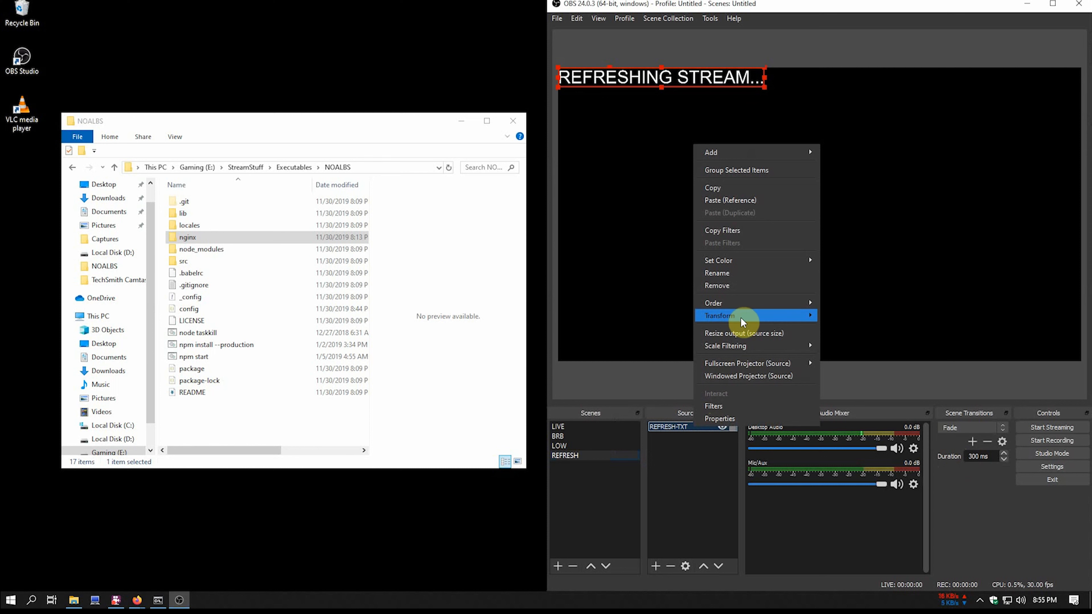
mouse_move(741, 317)
left_click(856, 469)
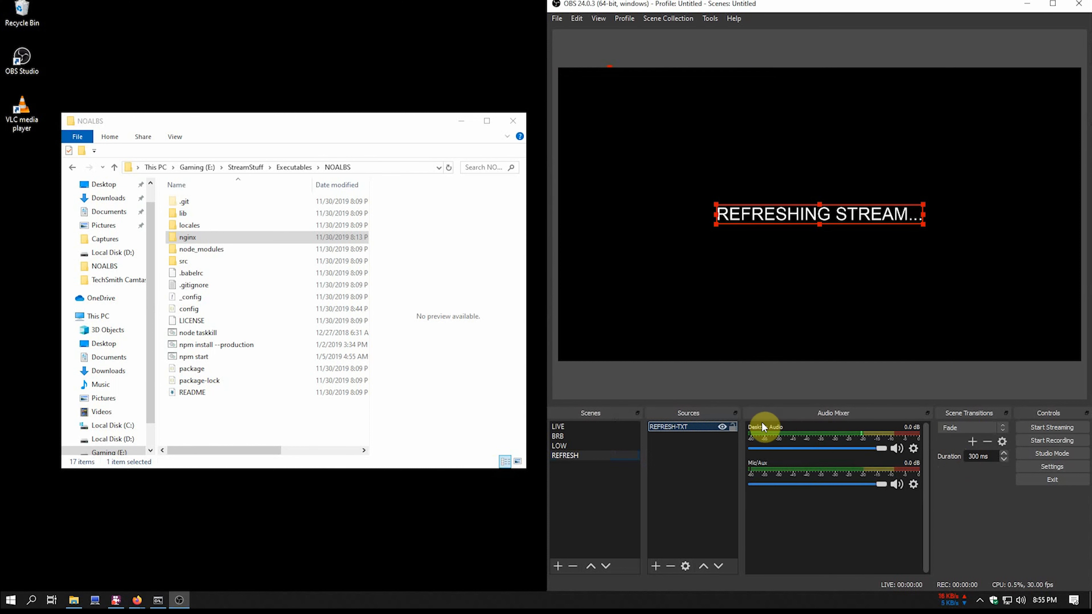
left_click(734, 429)
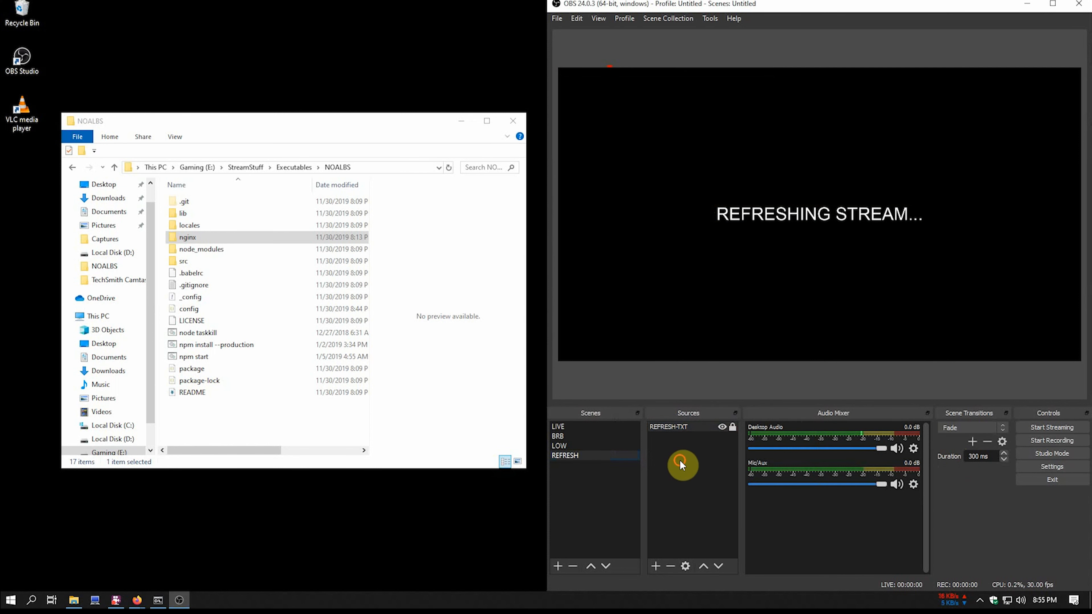
- Create a new scene named STARTUP and move it to the top of the scene list
left_click(575, 438)
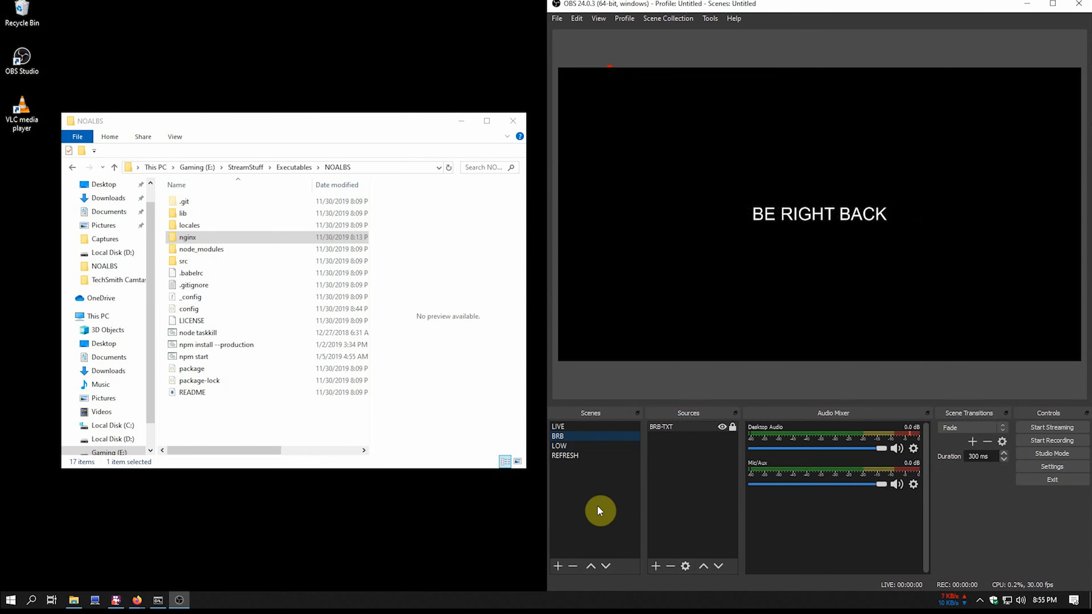
left_click(557, 567)
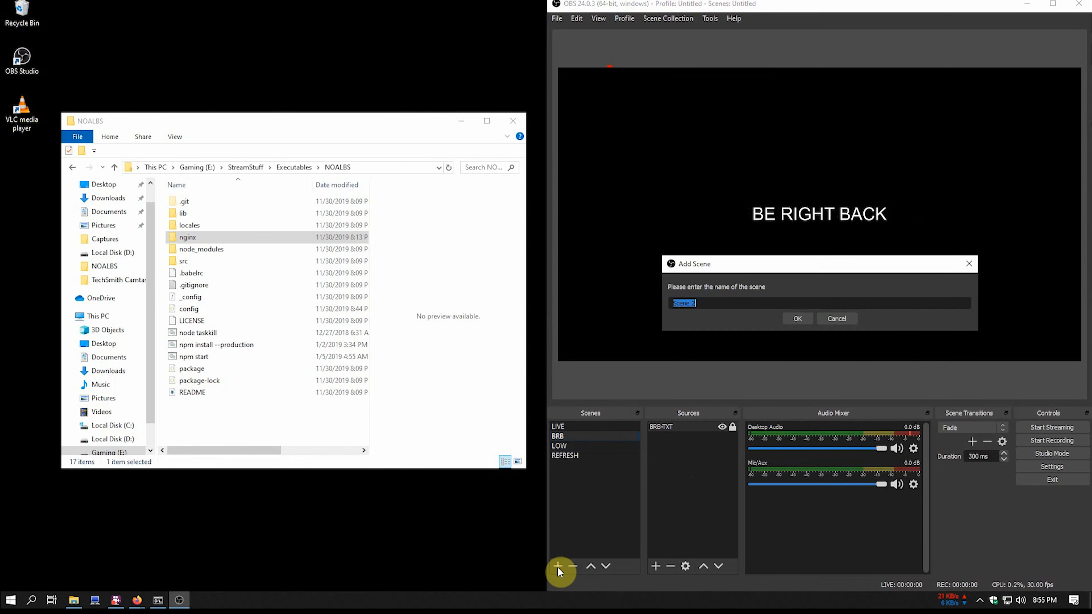
type("S")
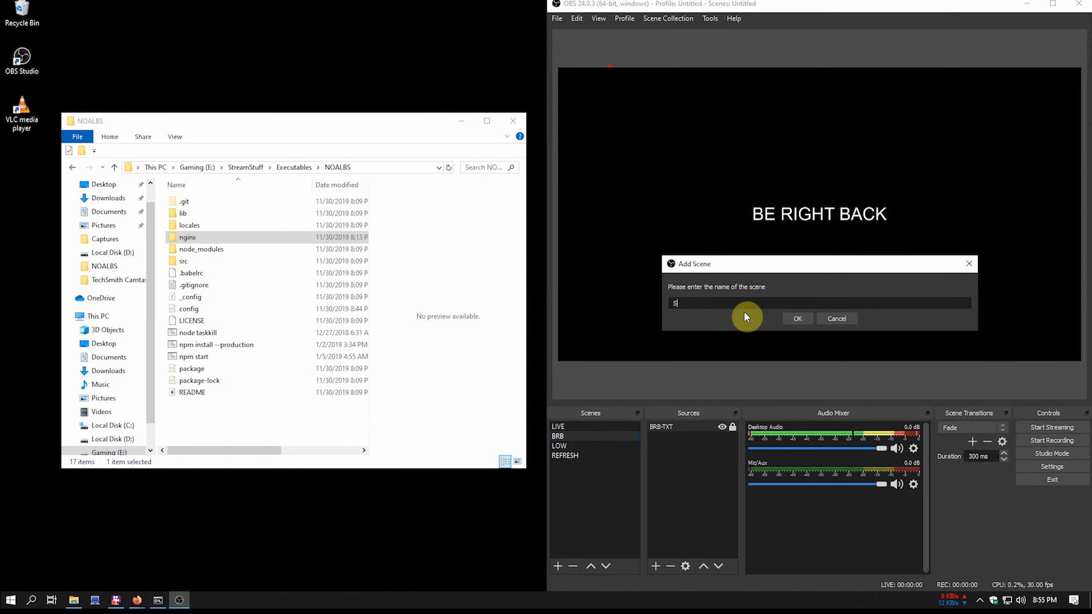
type("TARTUP")
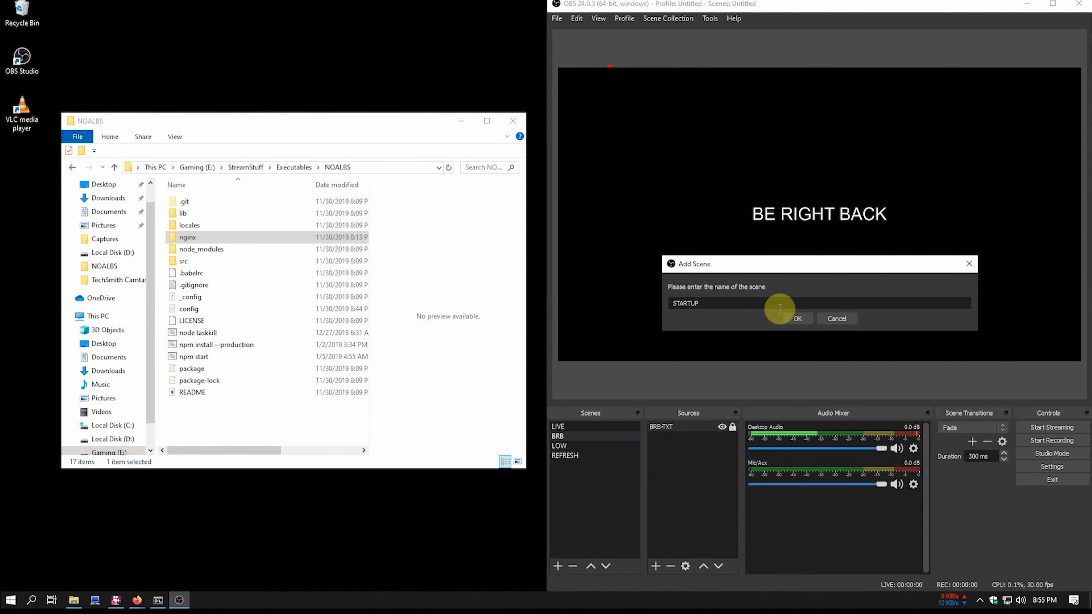
left_click(799, 319)
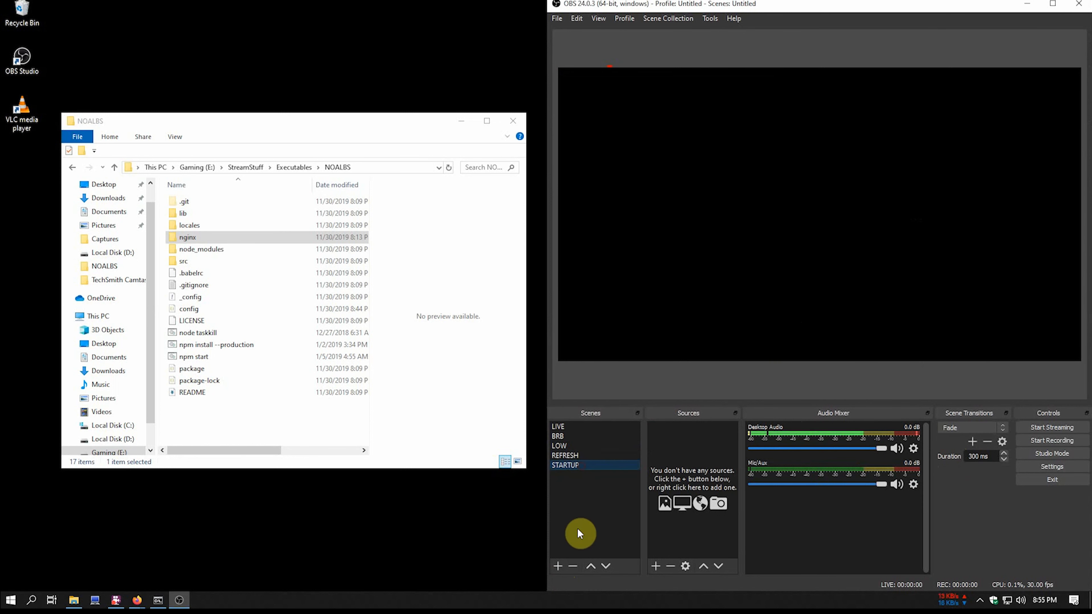
left_click(591, 567)
left_click(591, 566)
left_click(592, 566)
left_click(592, 566)
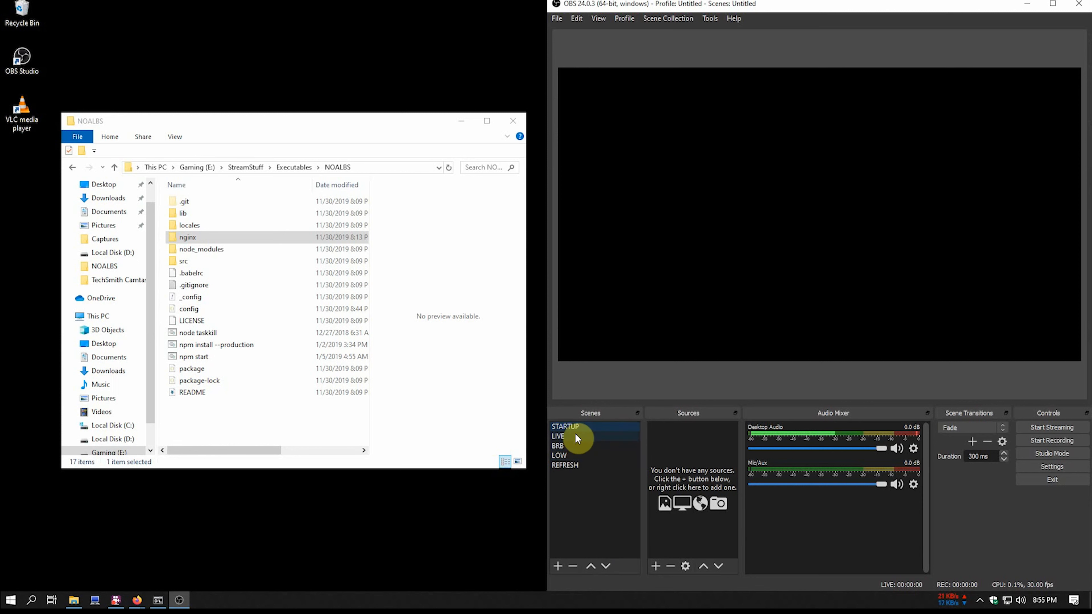
- Add a Text (GDI+) source STARTUP-TXT reading 'STARTING SOON..' at font size 72
left_click(655, 566)
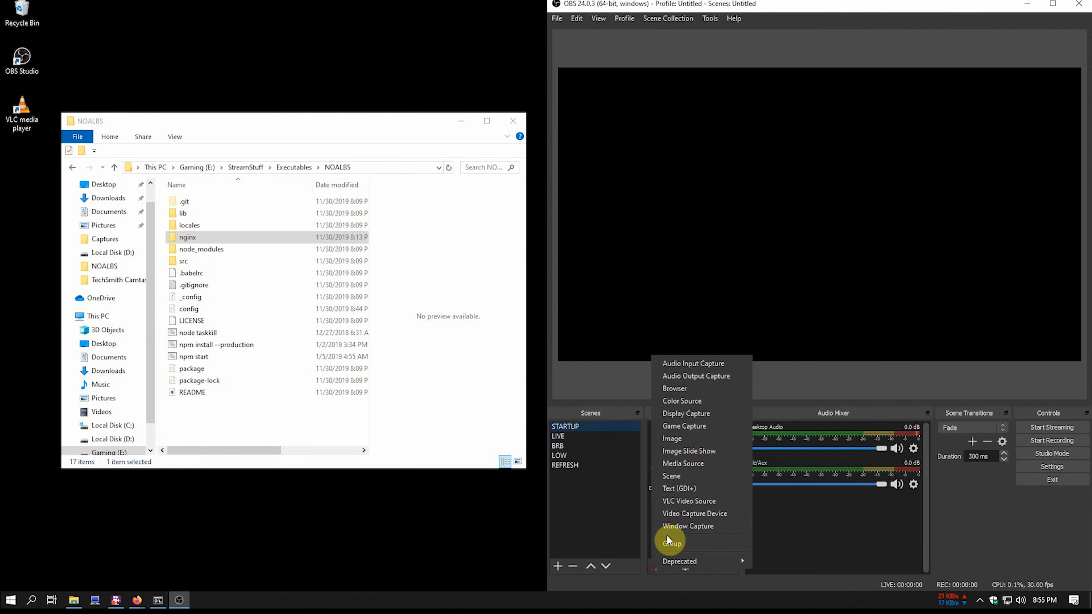
left_click(684, 489)
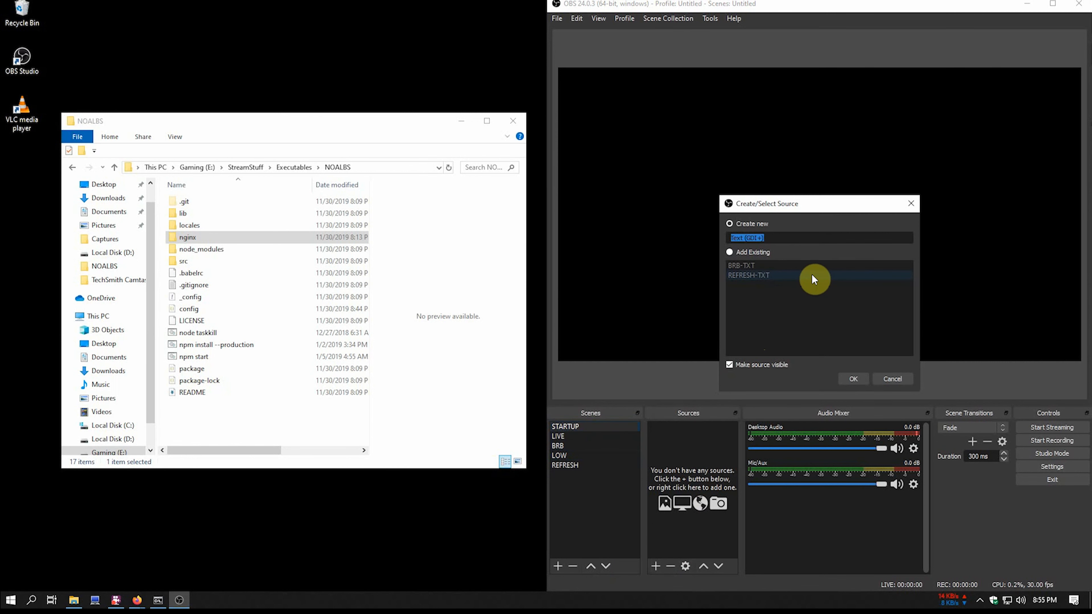
type("STARTUP-TXT")
key("Return")
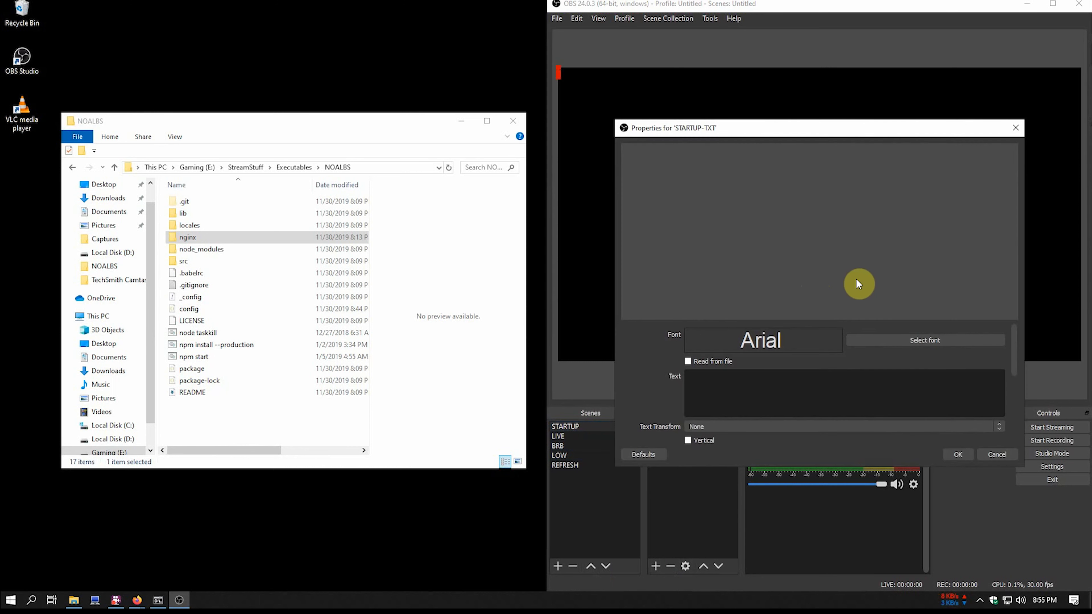
left_click(921, 337)
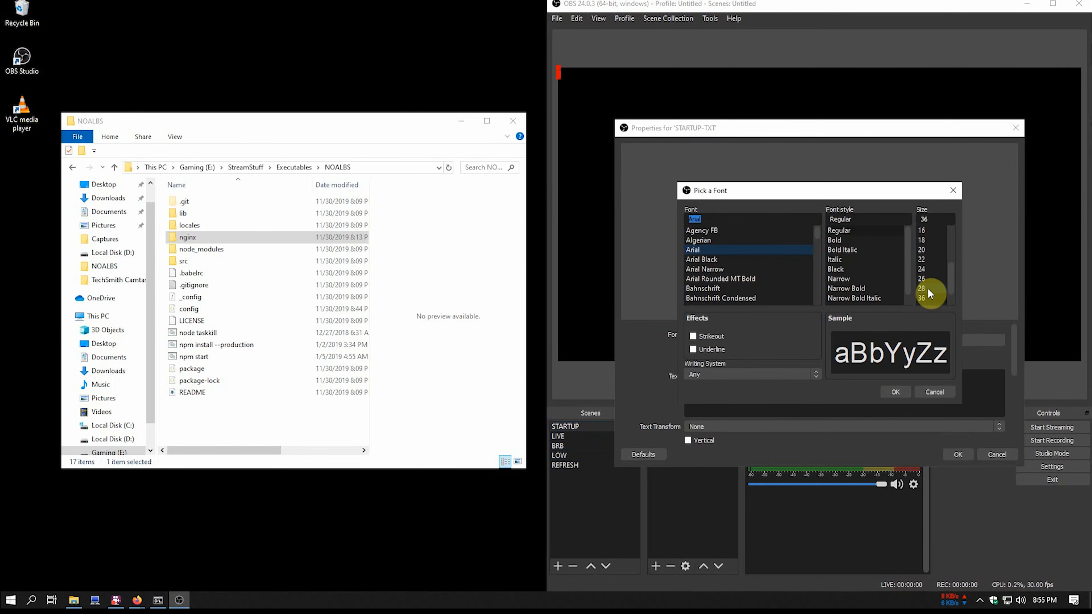
left_click(929, 299)
left_click(894, 392)
left_click(740, 382)
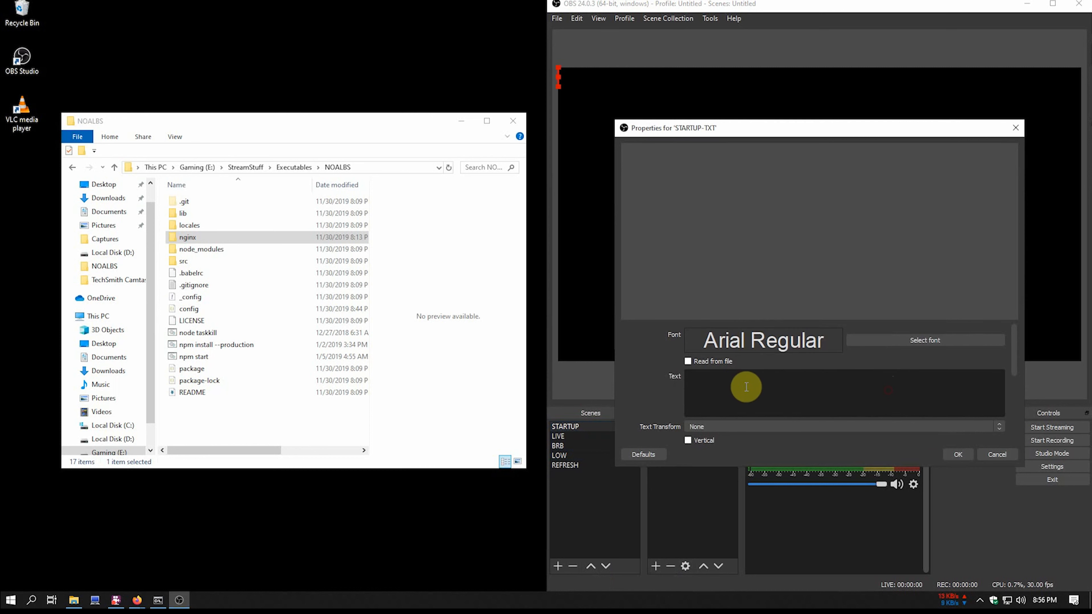
type("STAR")
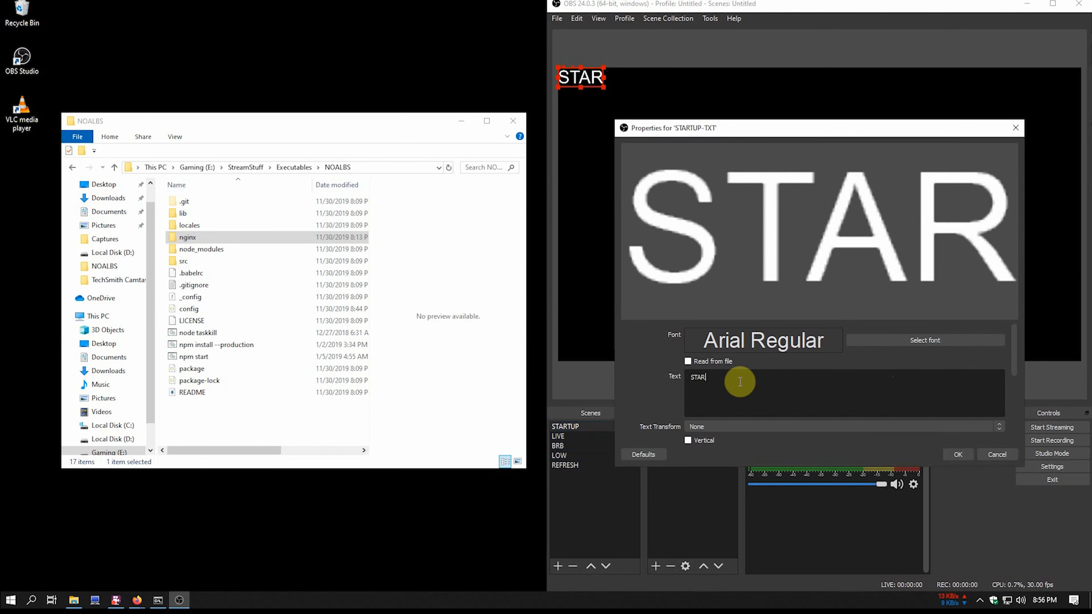
type("TING SOON..")
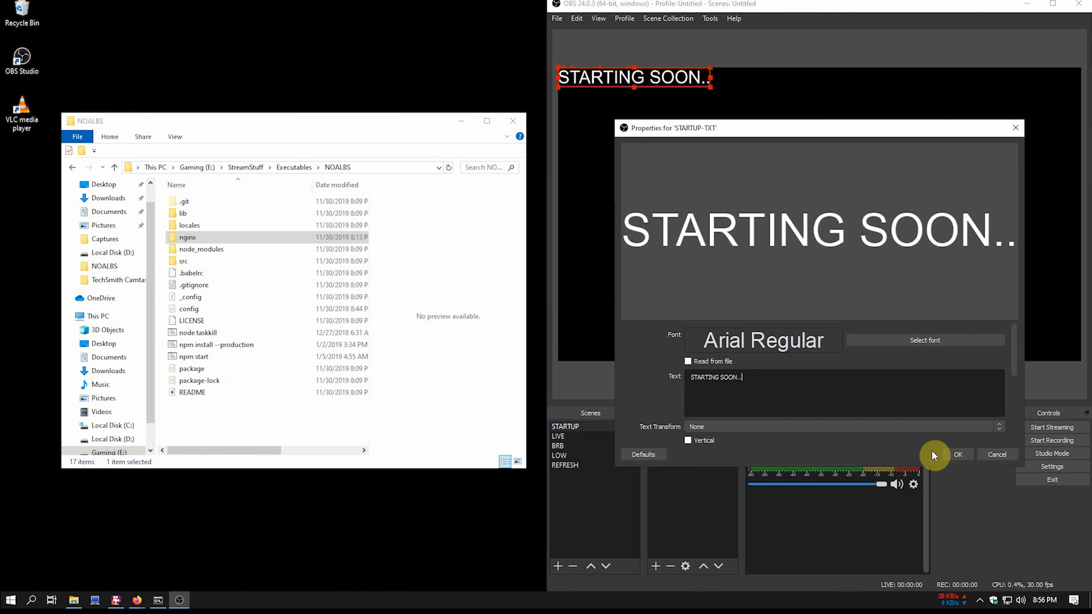
left_click(957, 455)
- Center STARTUP-TXT on the canvas and lock it in place
right_click(689, 426)
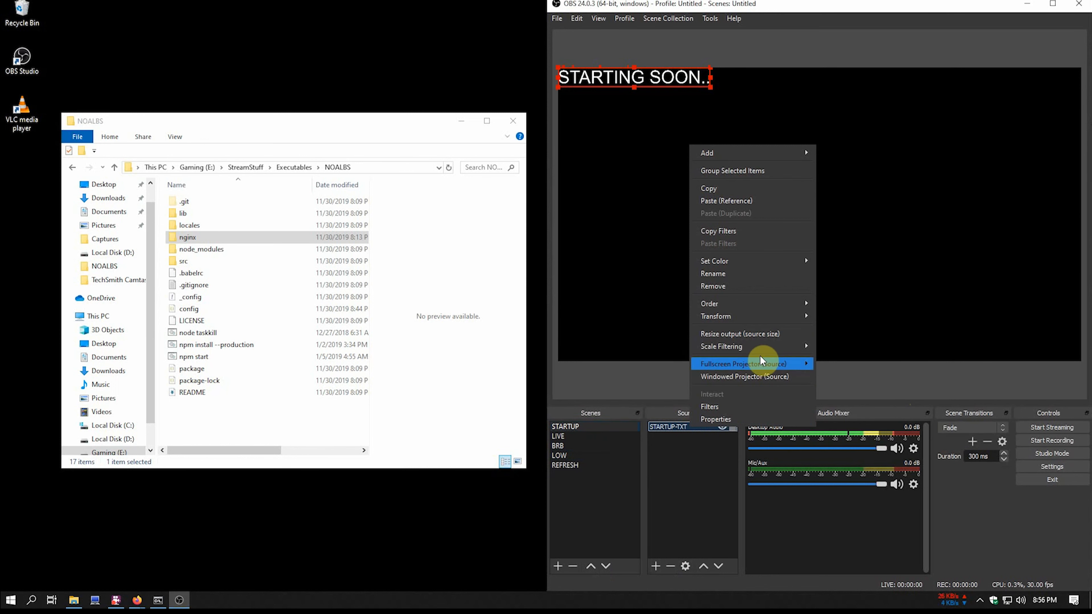
mouse_move(765, 316)
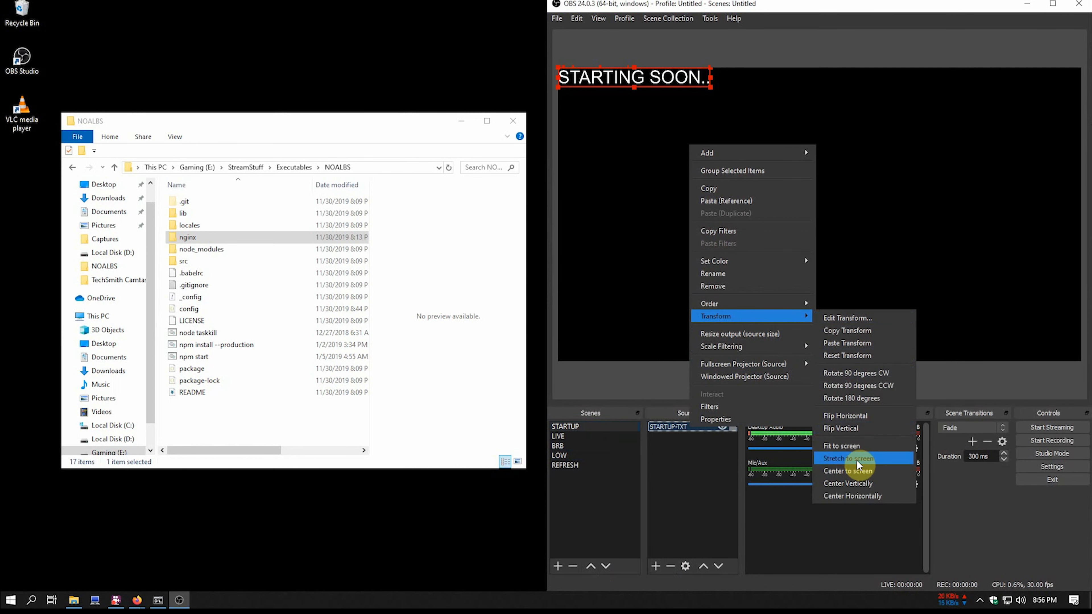
left_click(857, 471)
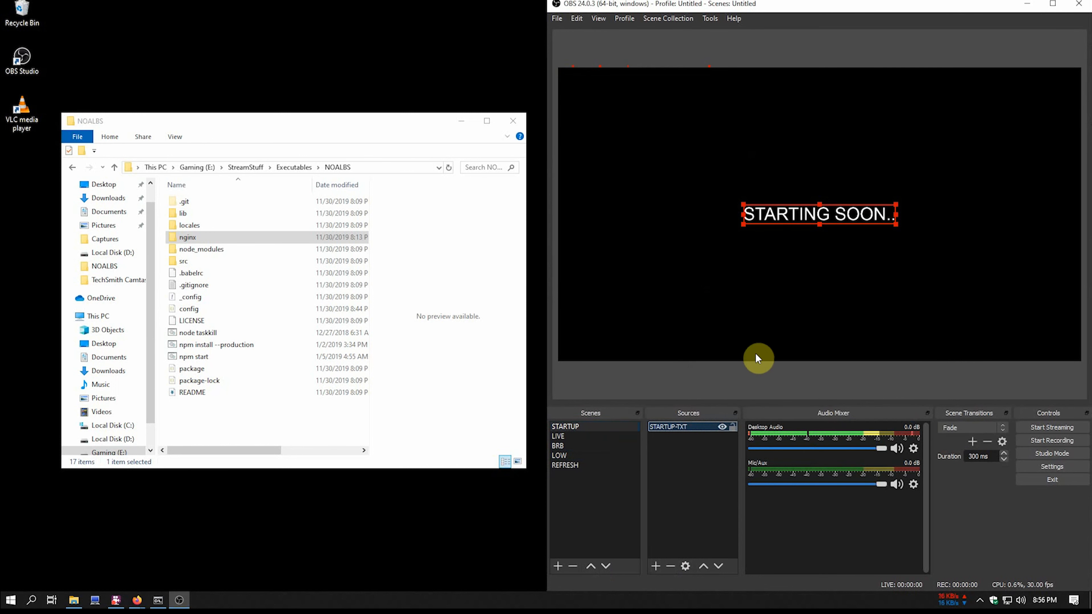
left_click(733, 428)
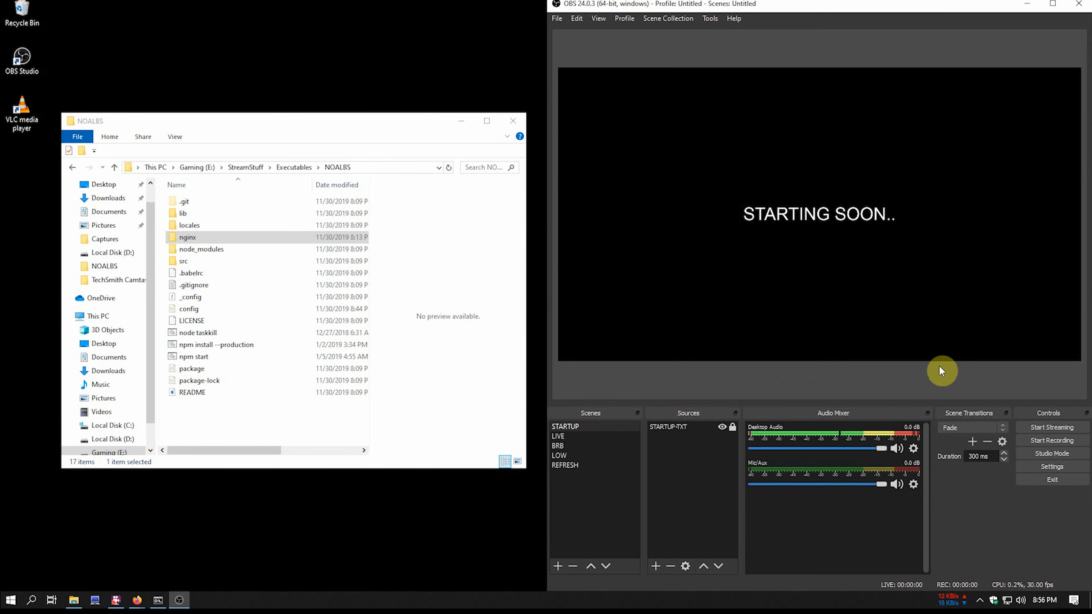
- Start streaming the STARTING SOON.. screen, then maximize Firefox on a new blank tab
left_click(1032, 427)
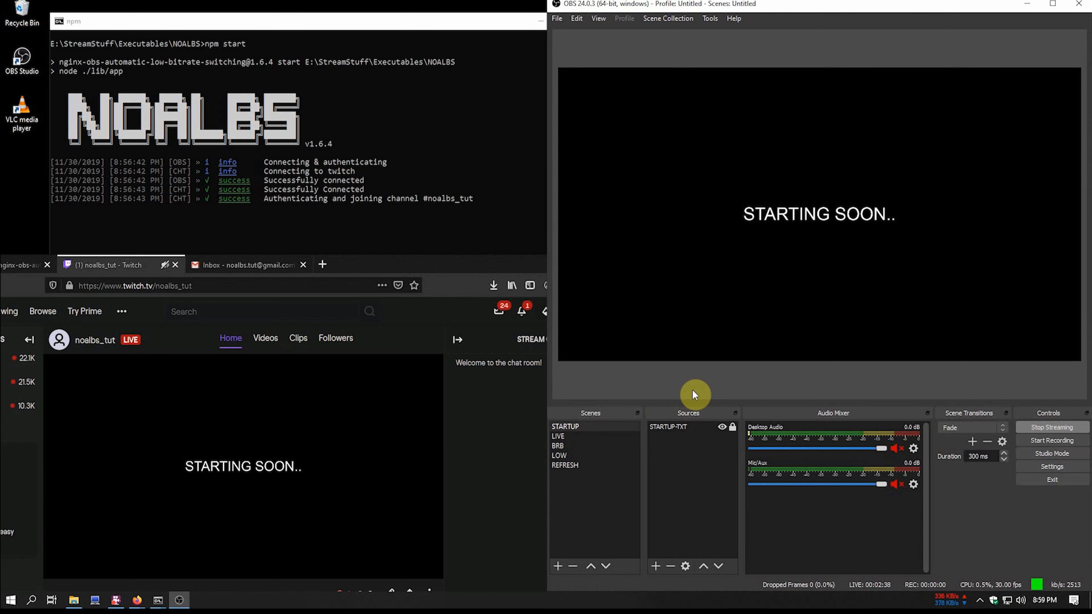
double_click(404, 262)
left_click(392, 4)
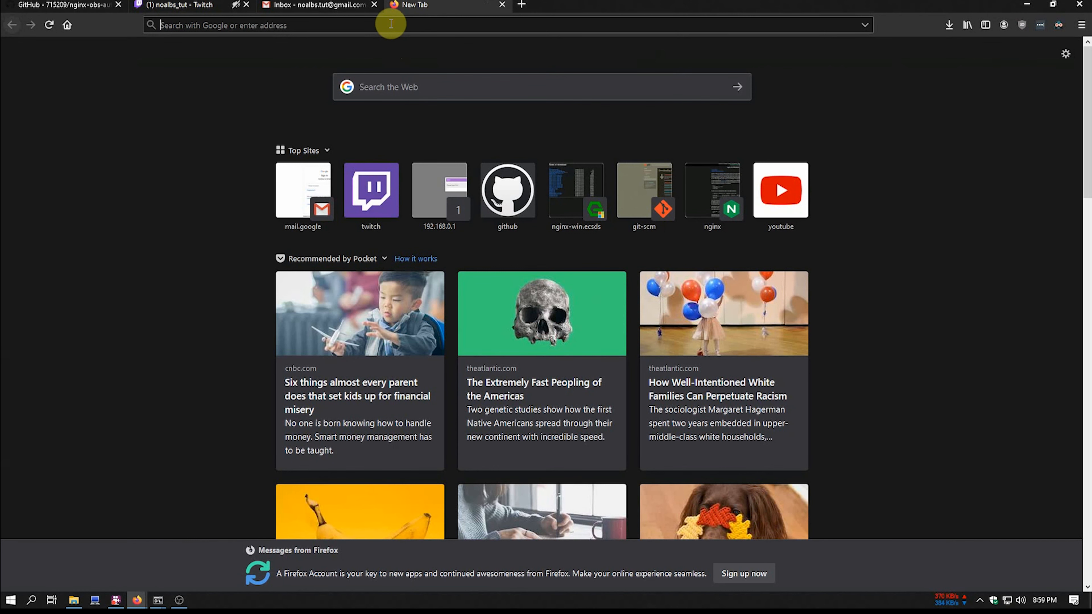
- Search for 'whatsmyip' and open the WhatsMyIP site to read the public IP
type("whatsmyip")
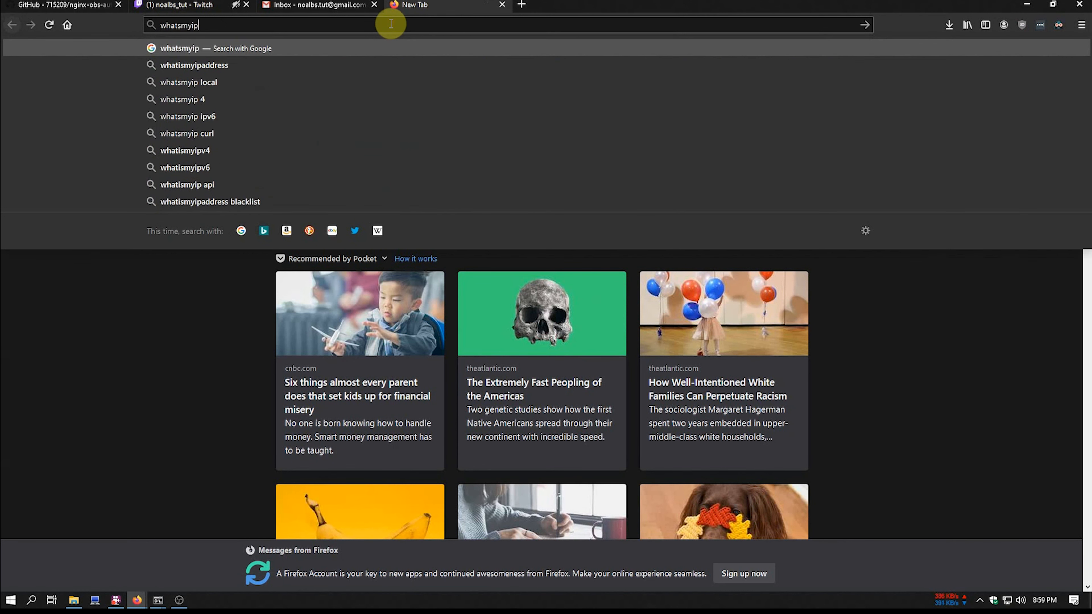
key("Return")
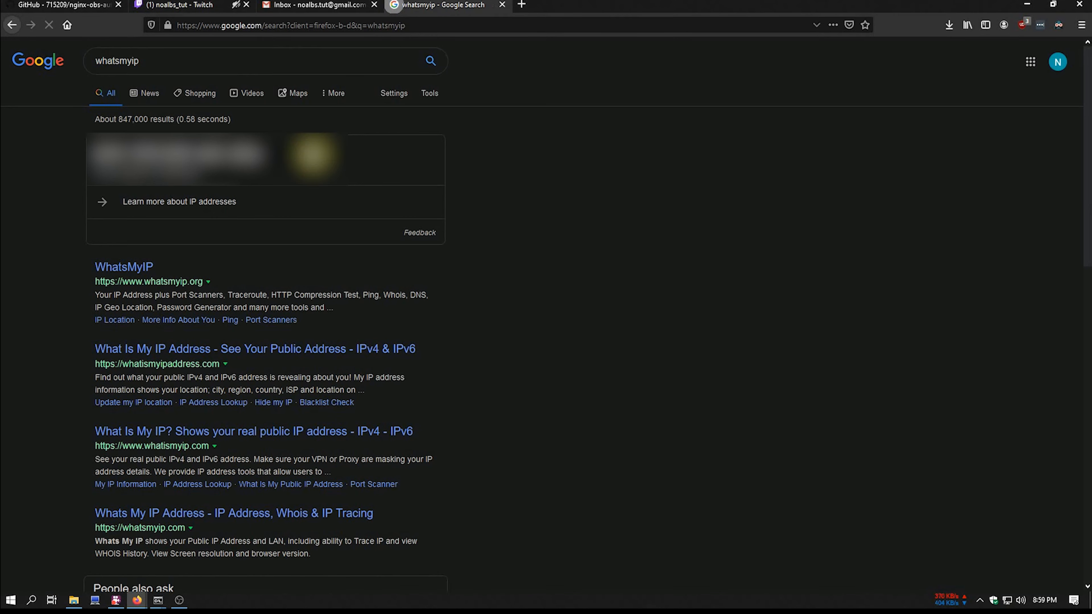
left_click(140, 267)
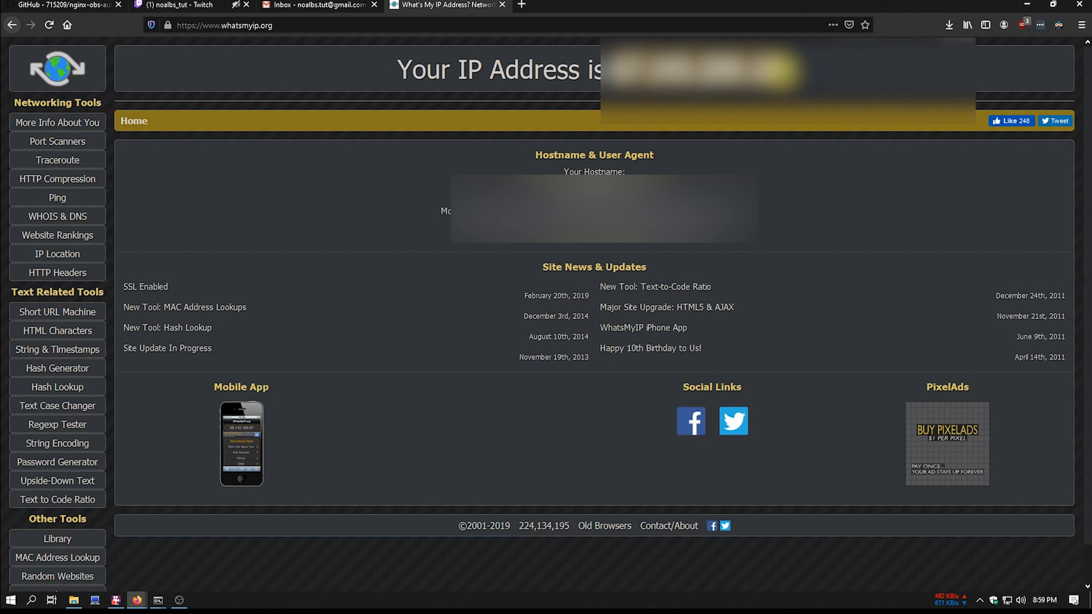
right_click(782, 126)
key("Escape")
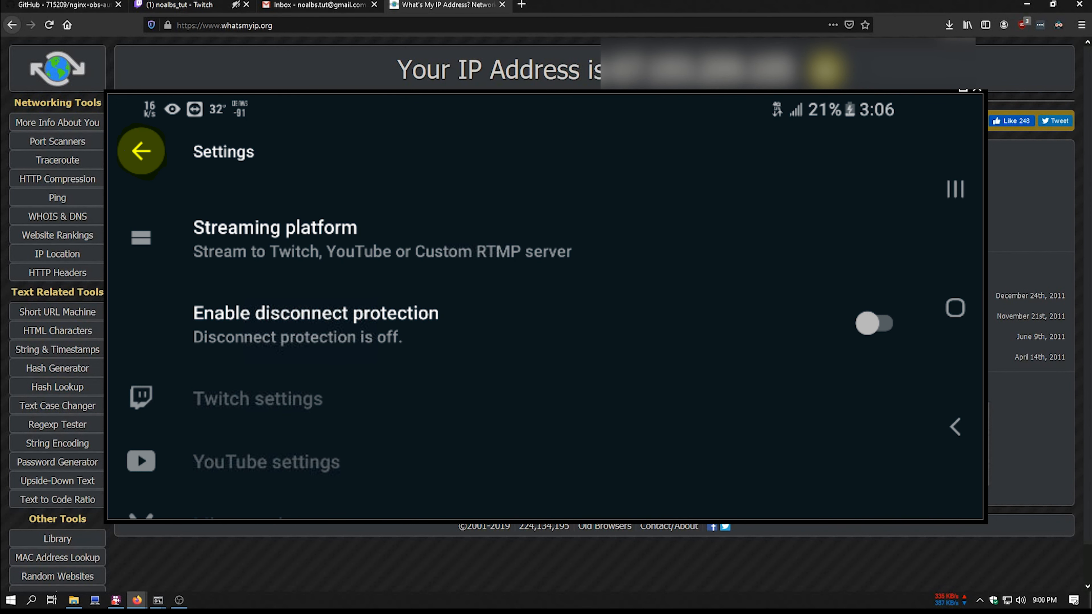
- Return to the desktop showing OBS Studio and the NOALBS console
left_click(1026, 5)
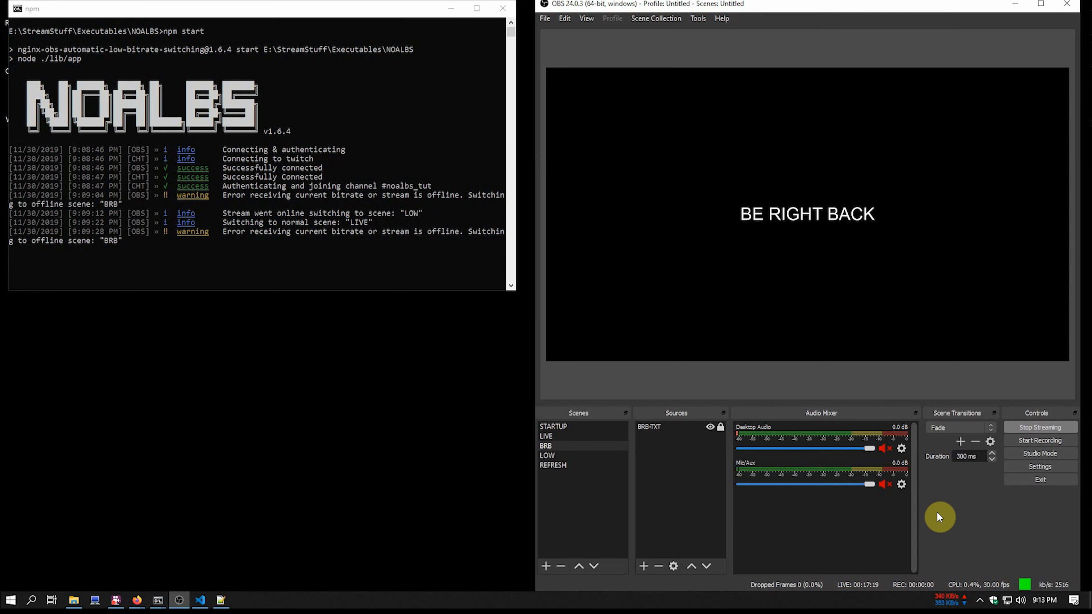
- Preview the STARTUP scene, then switch to the LIVE scene with the phone's camera feed
left_click(584, 428)
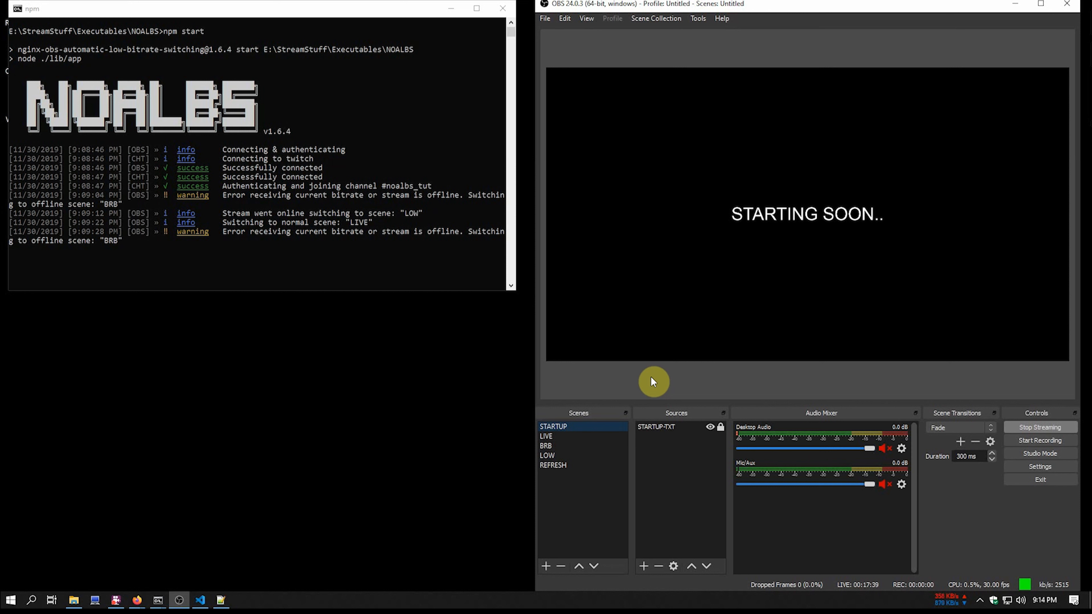
left_click(577, 436)
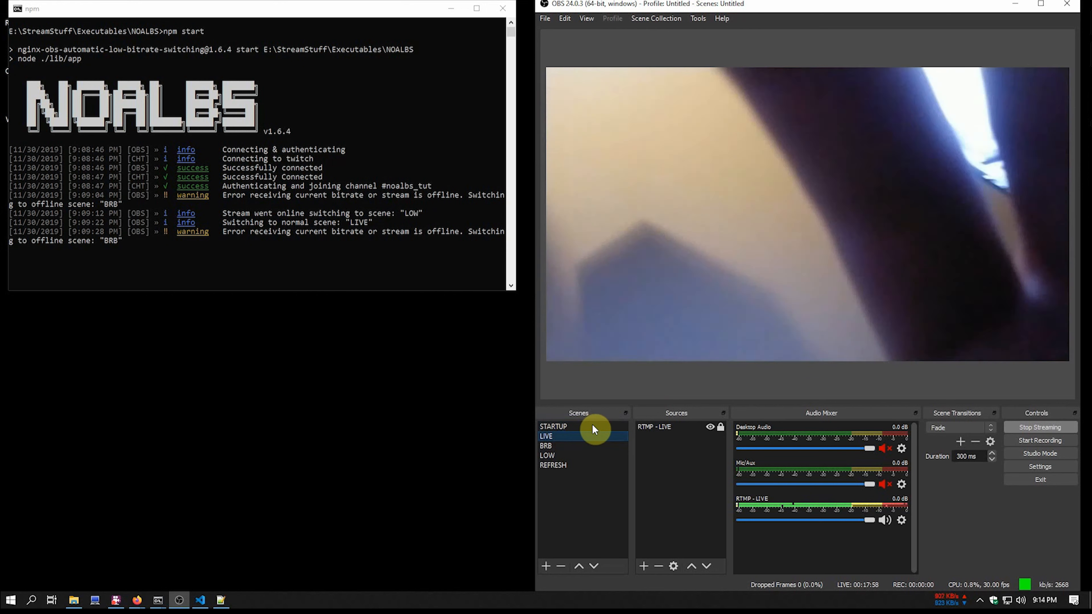
- Set the RTMP - LIVE volume to -2.5 dB in Advanced Audio Properties
left_click_drag(868, 522, 858, 520)
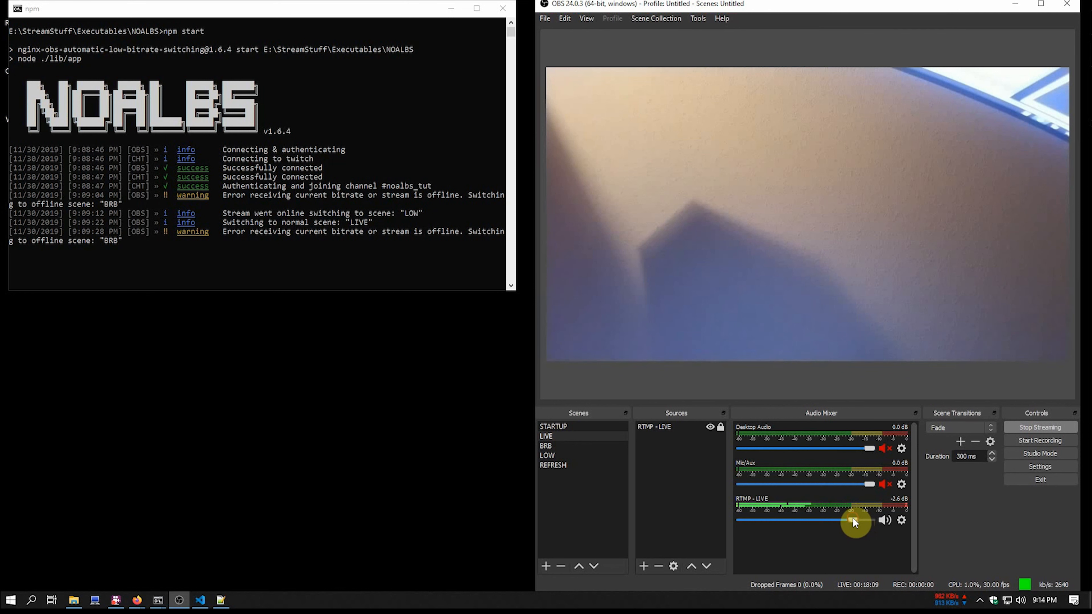
left_click(901, 521)
left_click(914, 517)
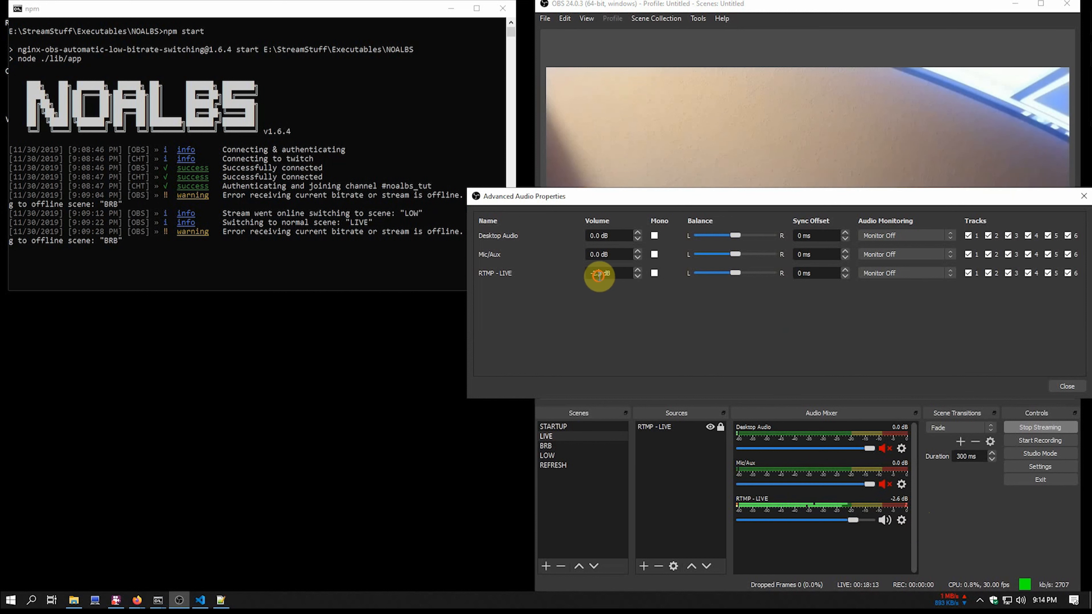
left_click(610, 280)
key("BackSpace")
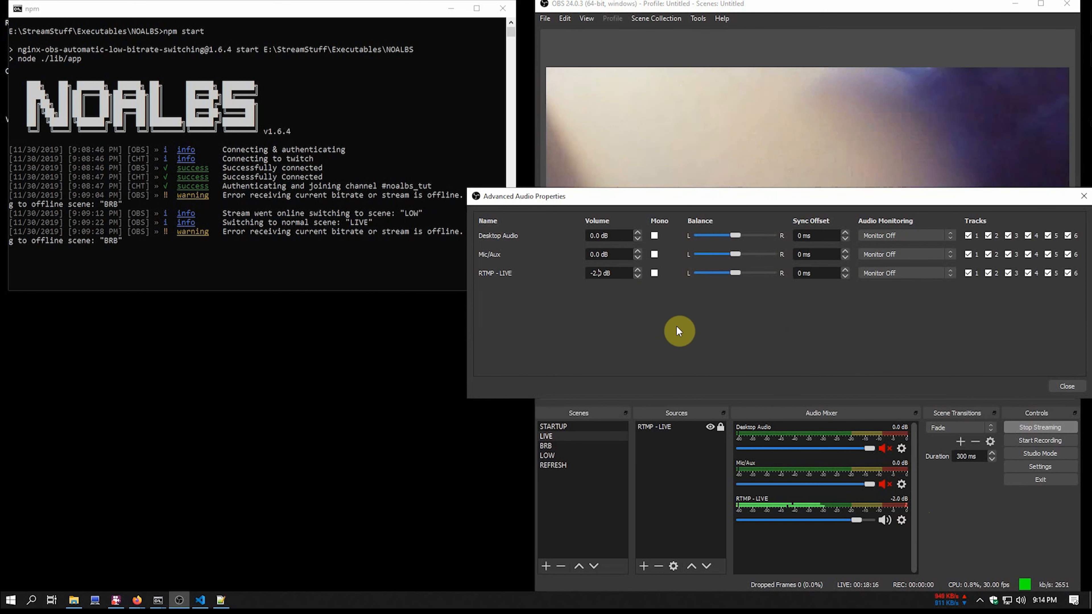
type("5")
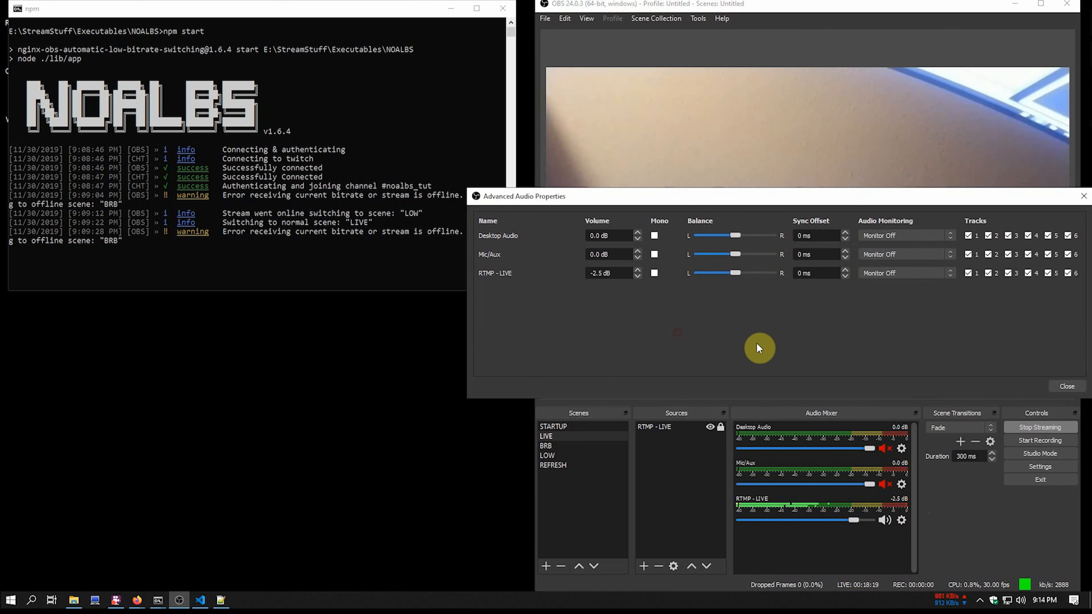
left_click(1062, 387)
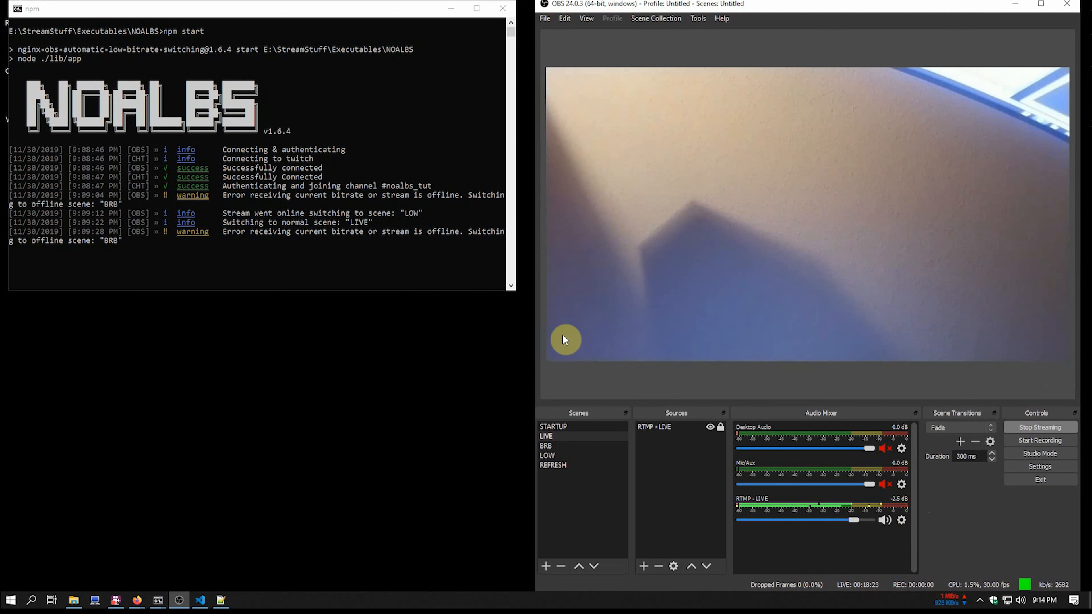
left_click(675, 367)
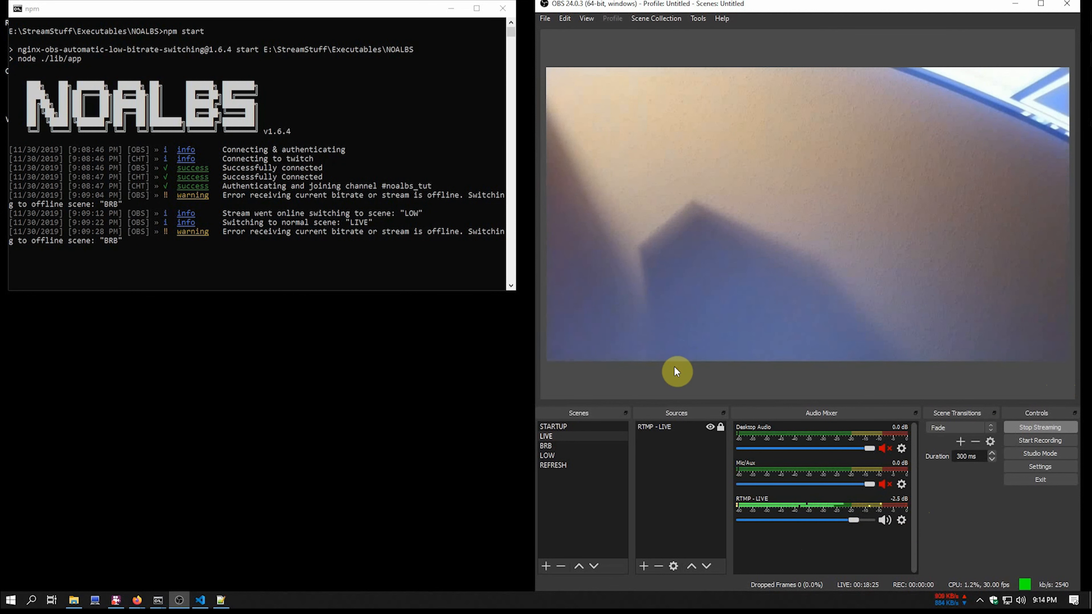